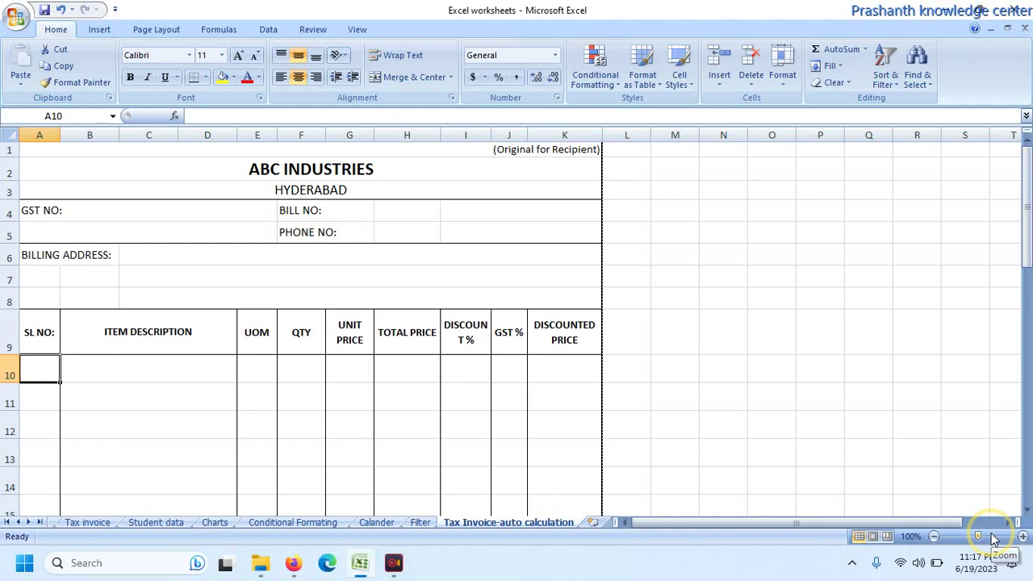
- Examine the blank invoice layout from header to grand total, first in print preview and again in the worksheet
key(ctrl+p)
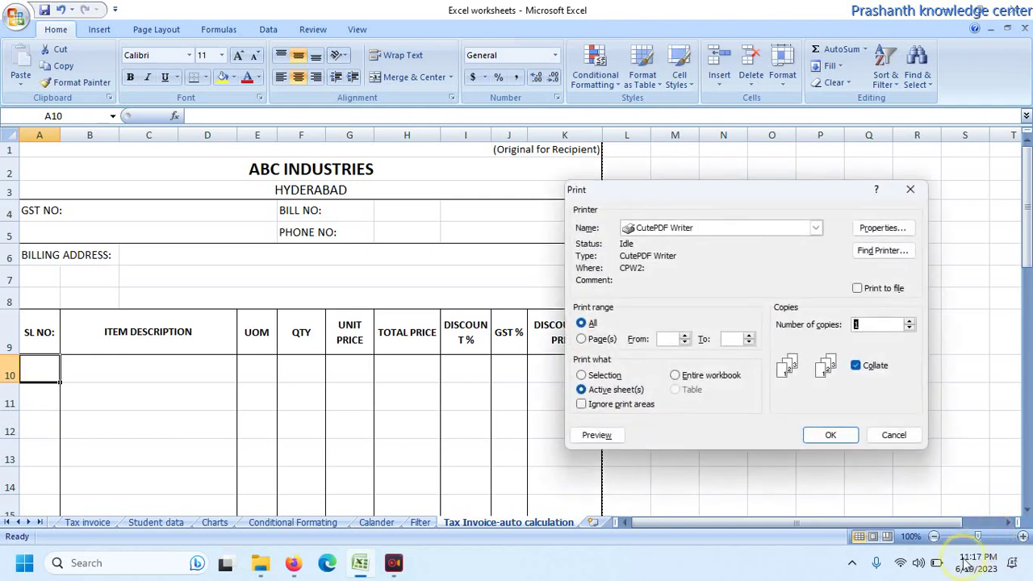
click(611, 434)
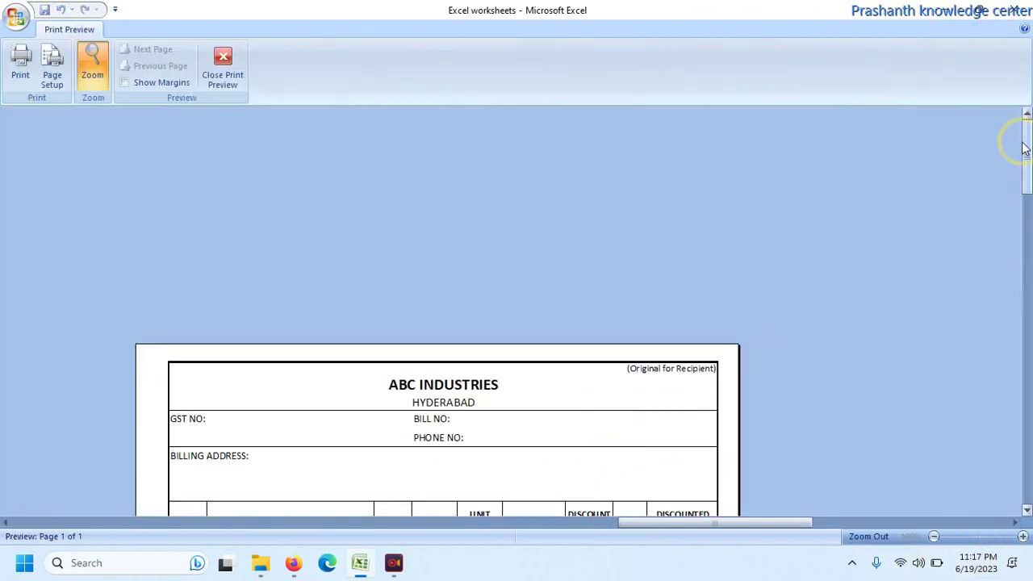
drag(1026, 145, 1026, 216)
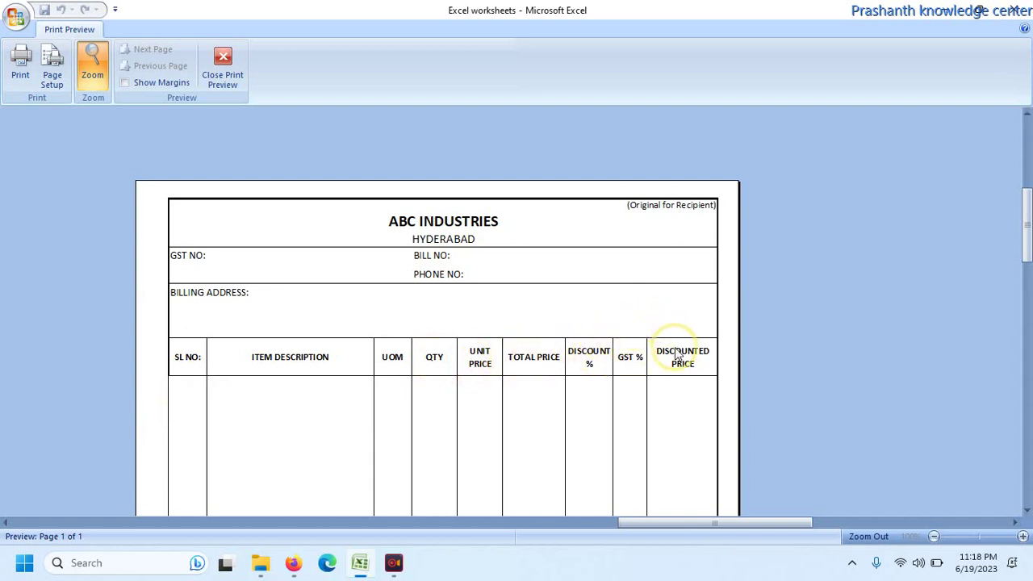
drag(1027, 211, 1028, 373)
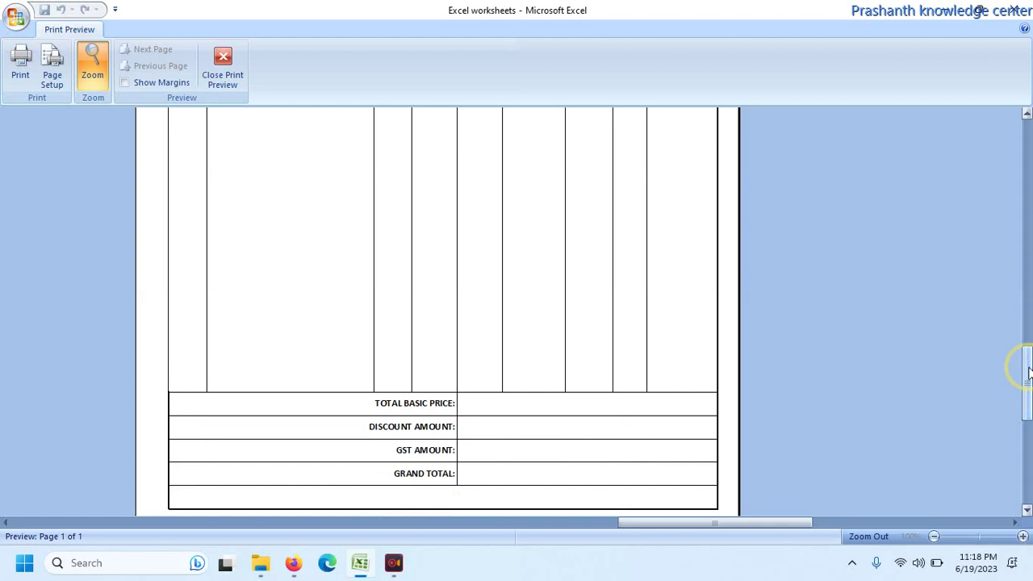
drag(1028, 373, 1026, 187)
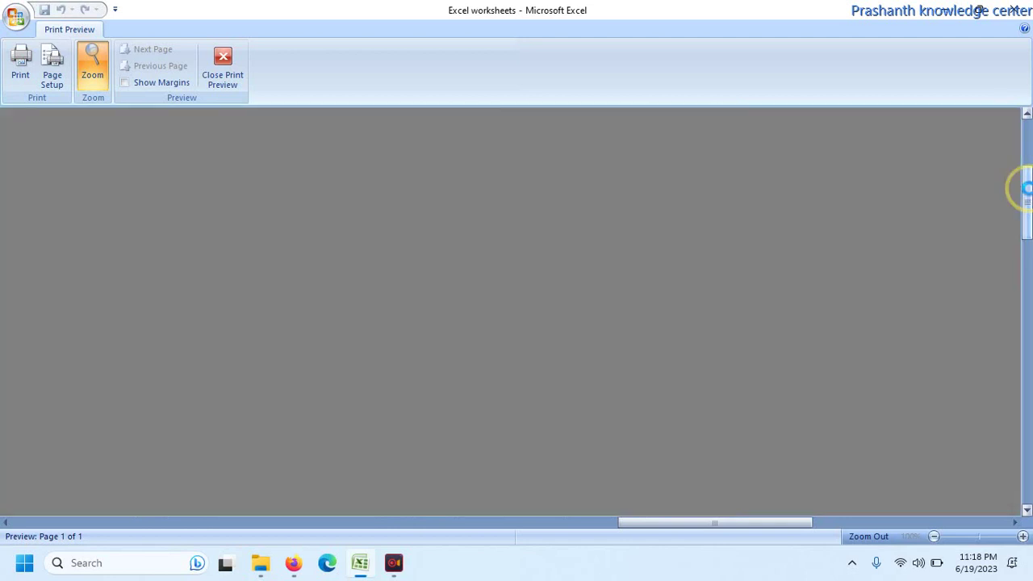
key(Escape)
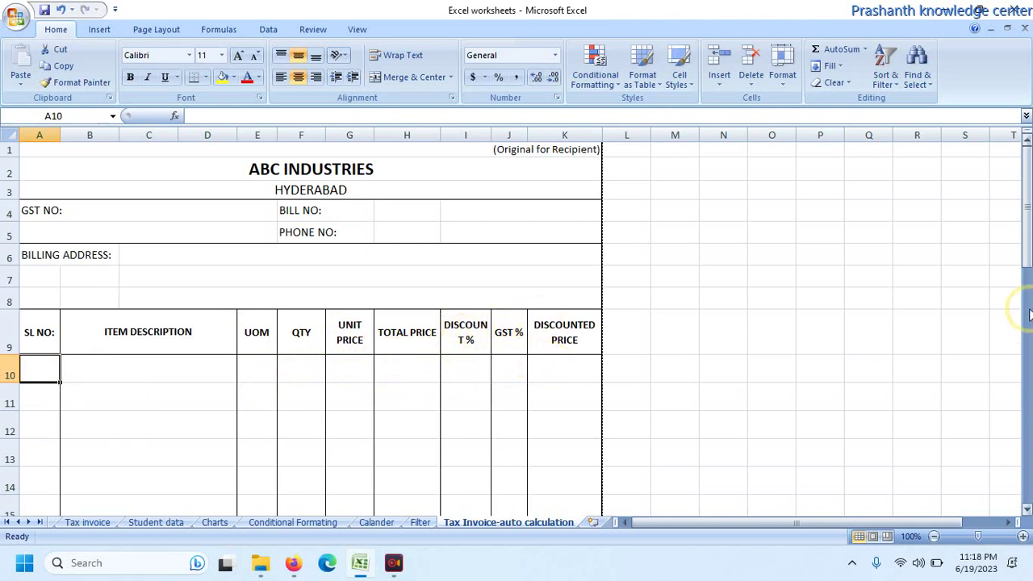
drag(1025, 246, 1029, 427)
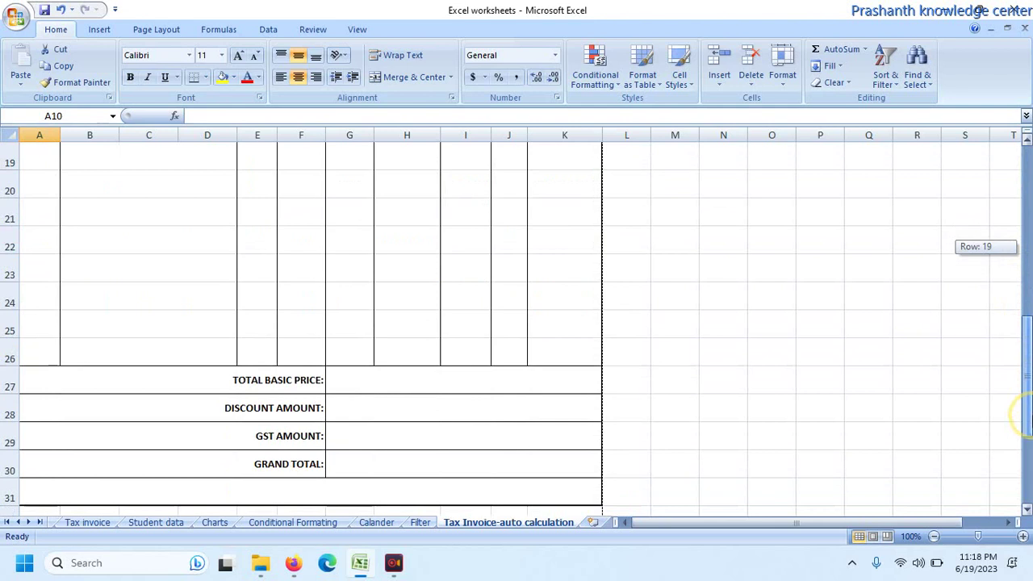
drag(1027, 414, 1027, 413)
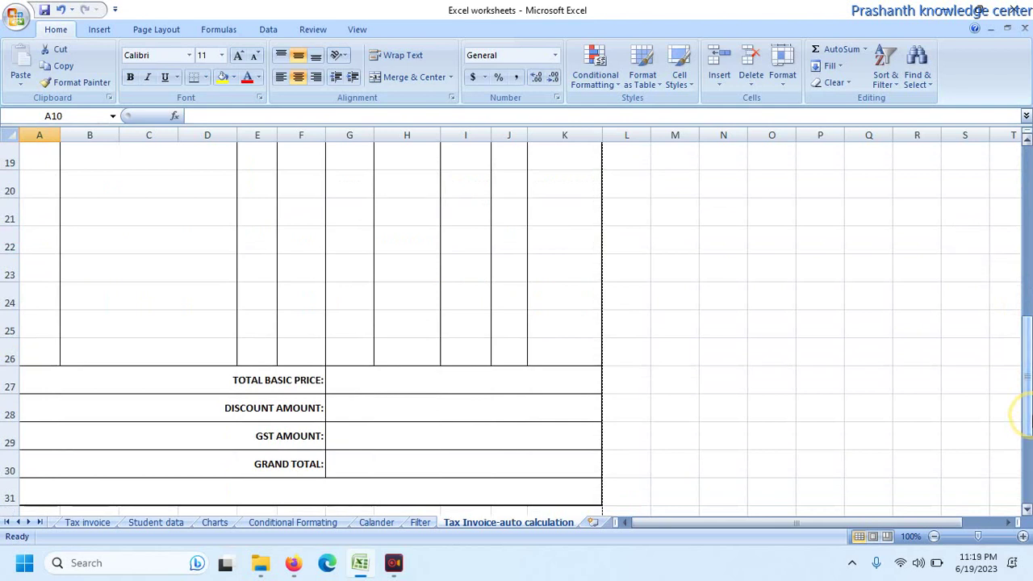
drag(1025, 414, 1024, 209)
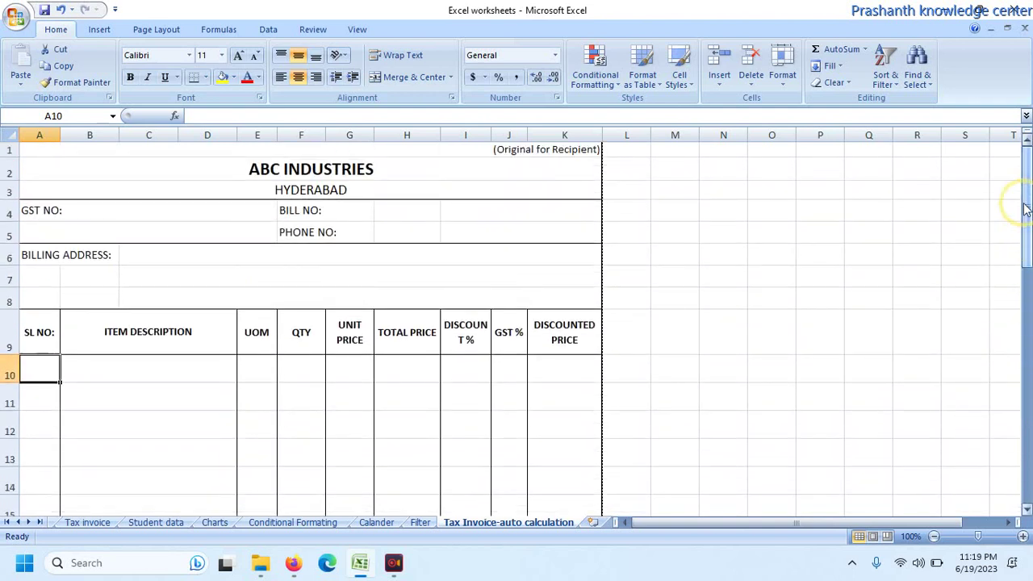
- Fill in the first item row with serial number 1, description CABLE, UOM MTR, quantity 10 and unit price 10
text(1)
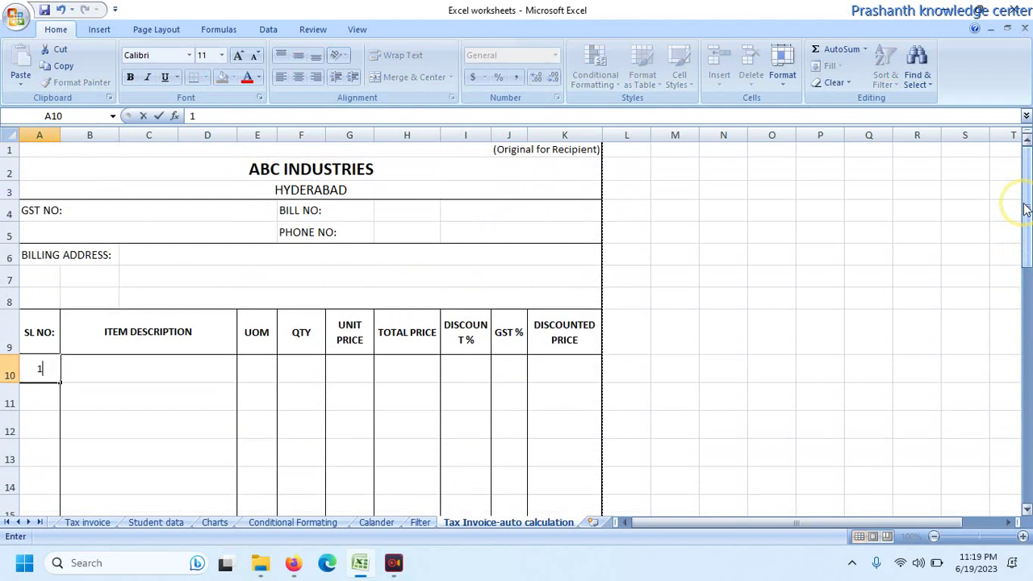
key(Tab)
text(CABLE)
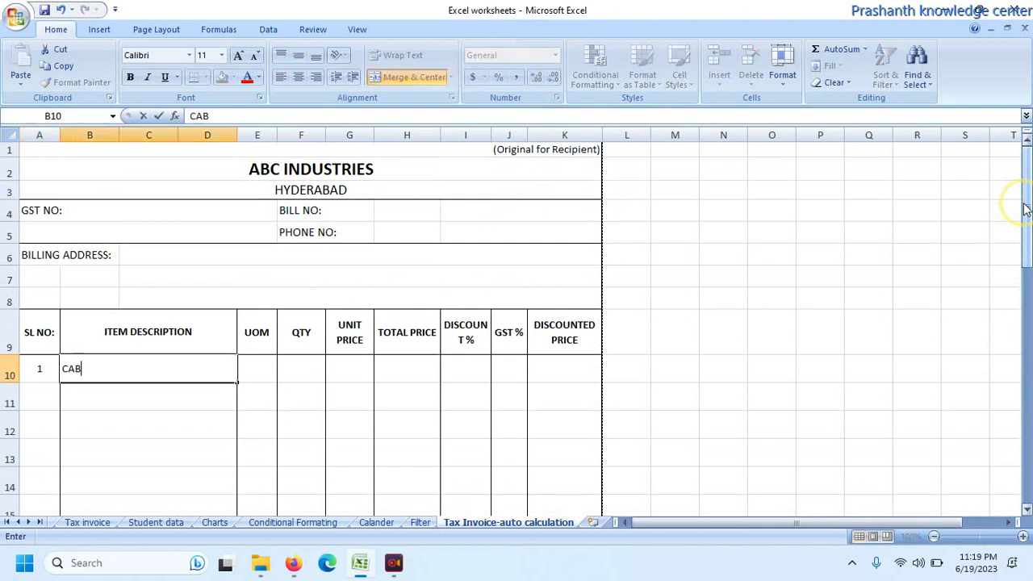
key(Tab)
text(MTR)
key(Tab)
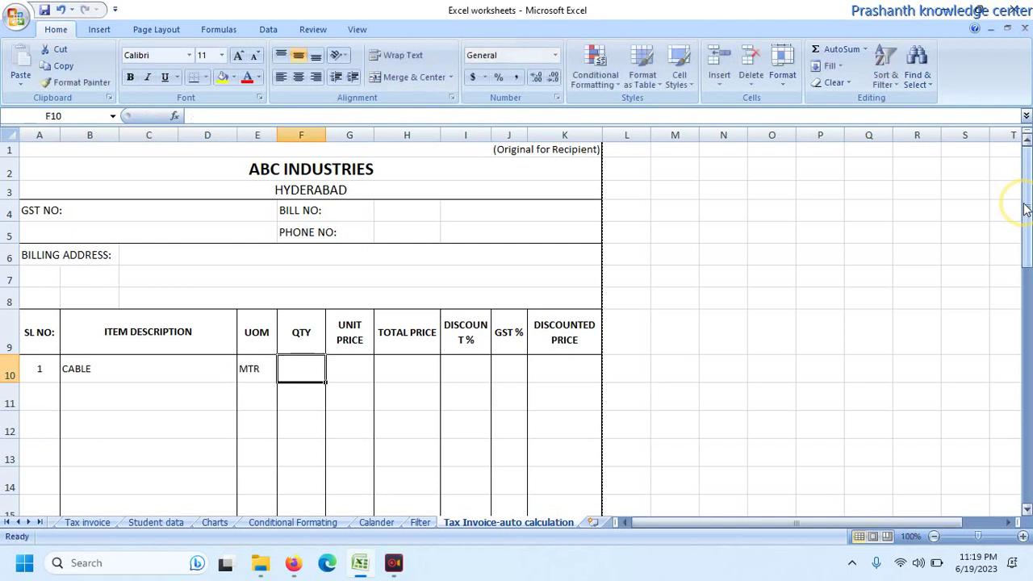
text(10)
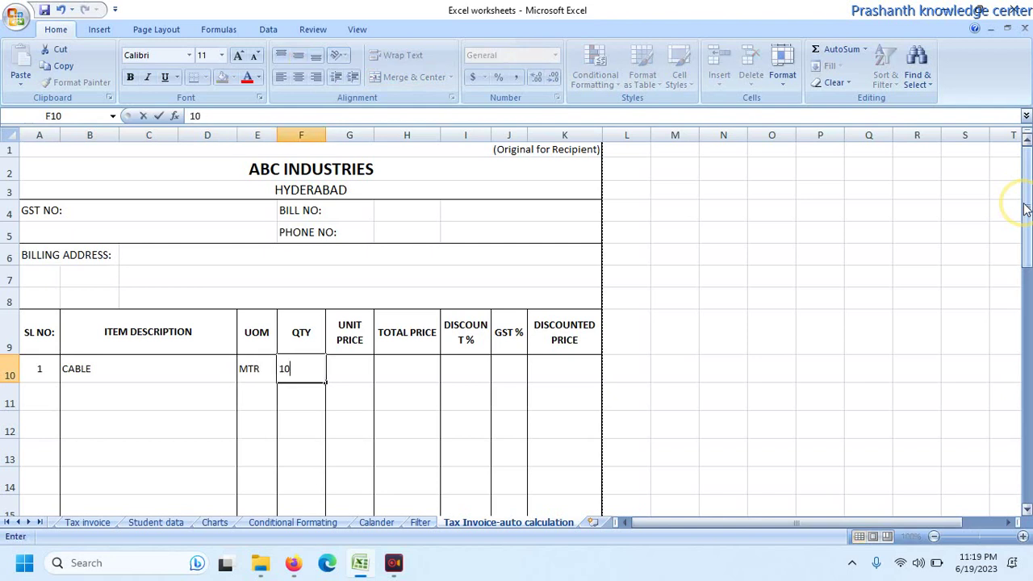
key(Tab)
text(10)
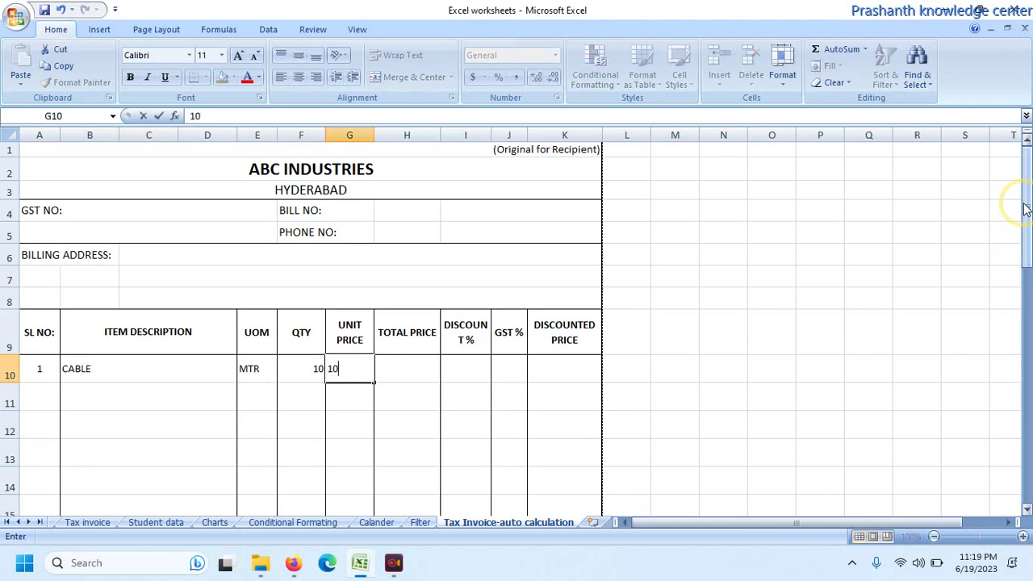
- Calculate the cable's total price in H10 as quantity times unit price with =F10*G10
key(Tab)
text(=)
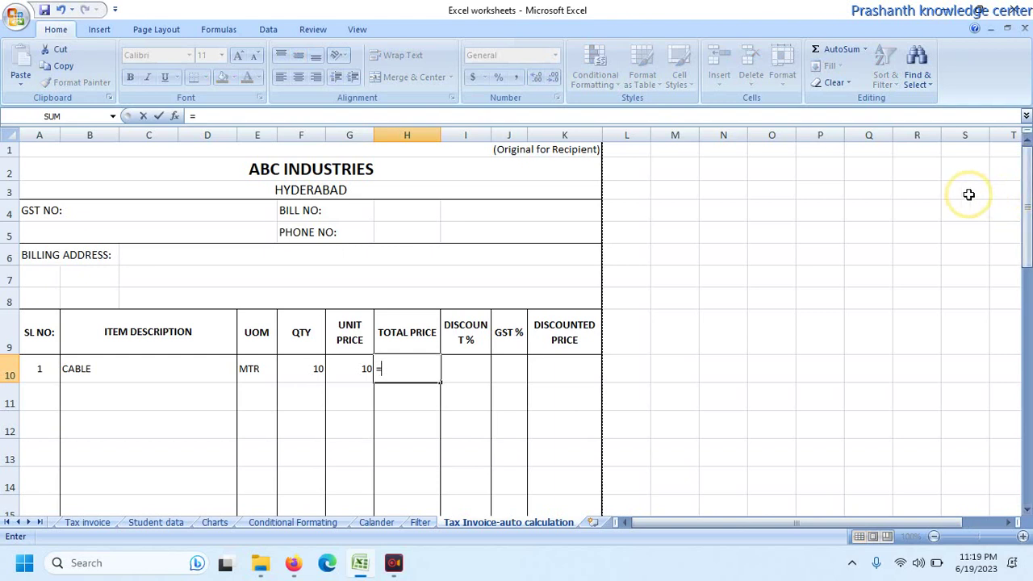
click(308, 368)
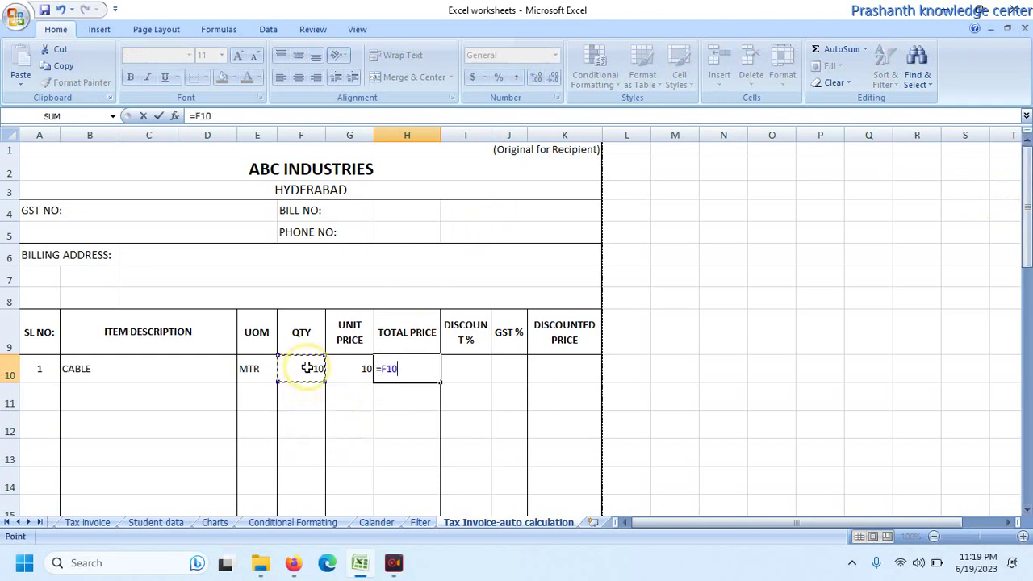
text(*)
click(337, 366)
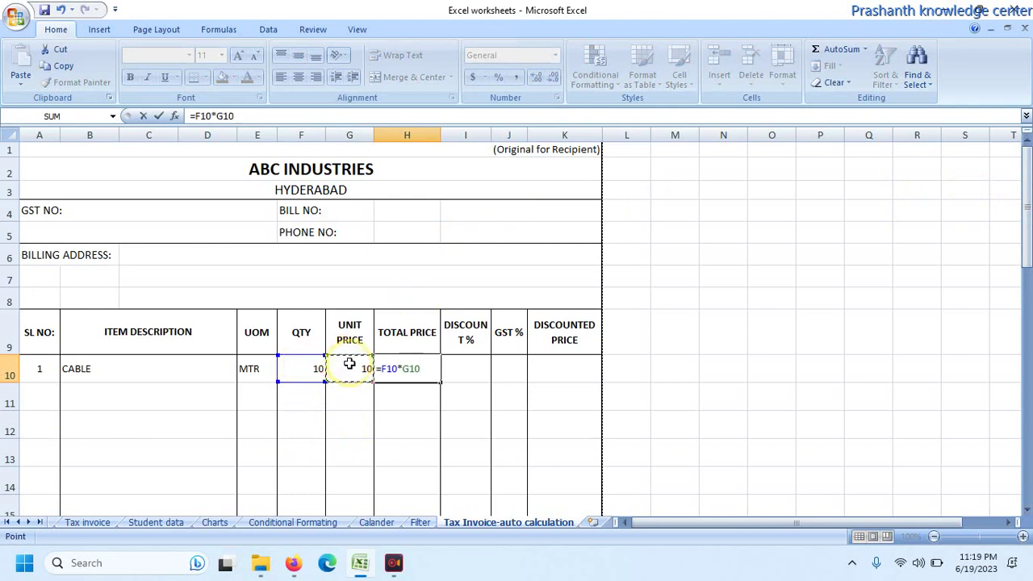
key(Return)
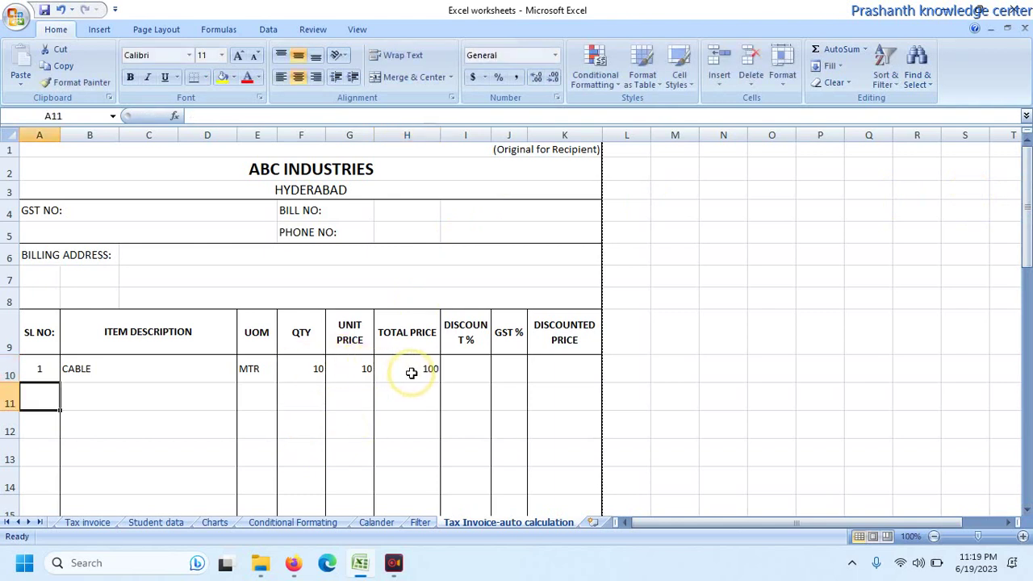
- Set the cable's discount to 15% and its GST to 18%
click(469, 363)
text(15)
key(Return)
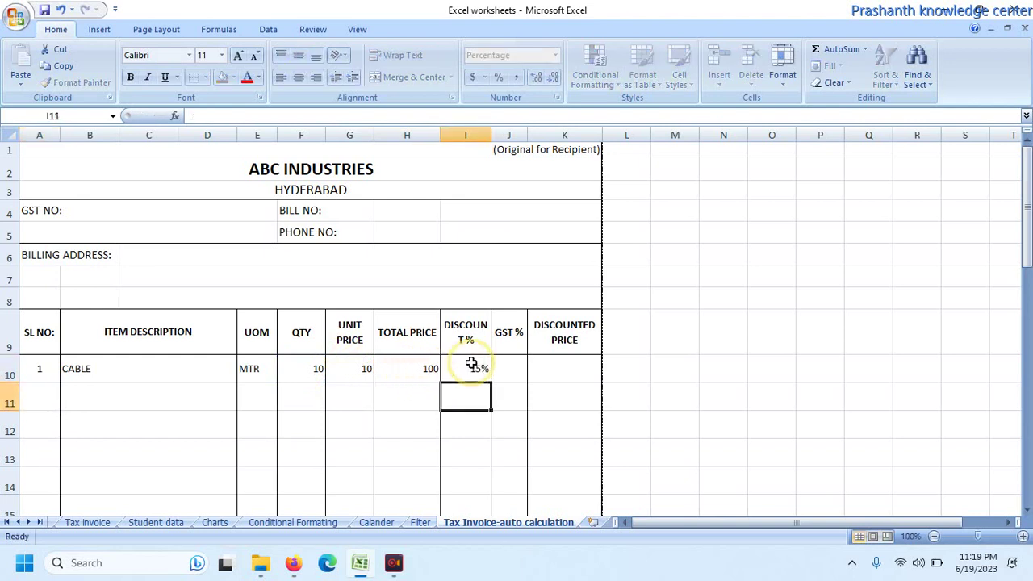
click(509, 368)
text(18)
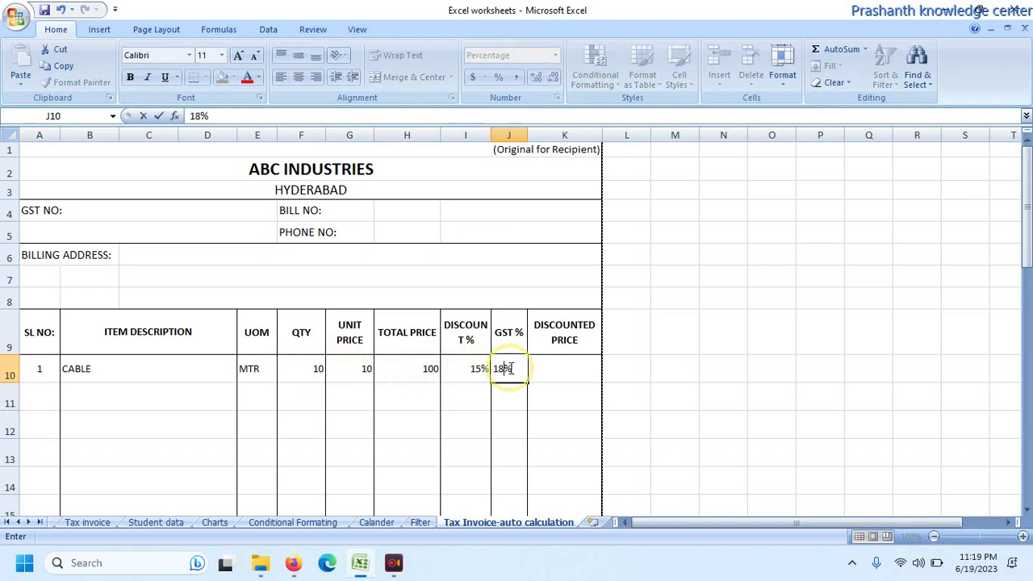
- Calculate the cable's discounted price in K10 with the formula =H10*(1-I10) and review the formula
click(546, 368)
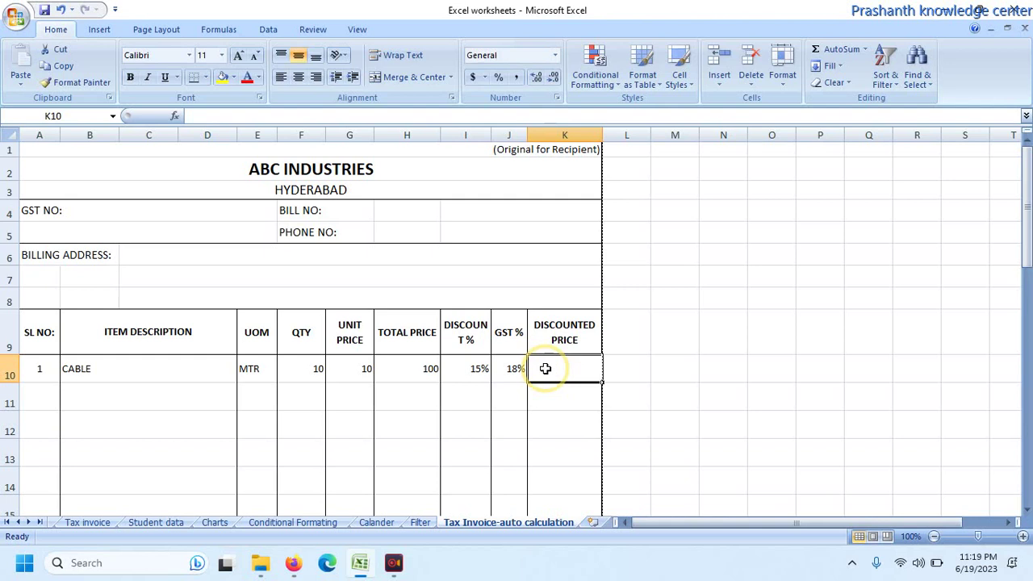
text(=)
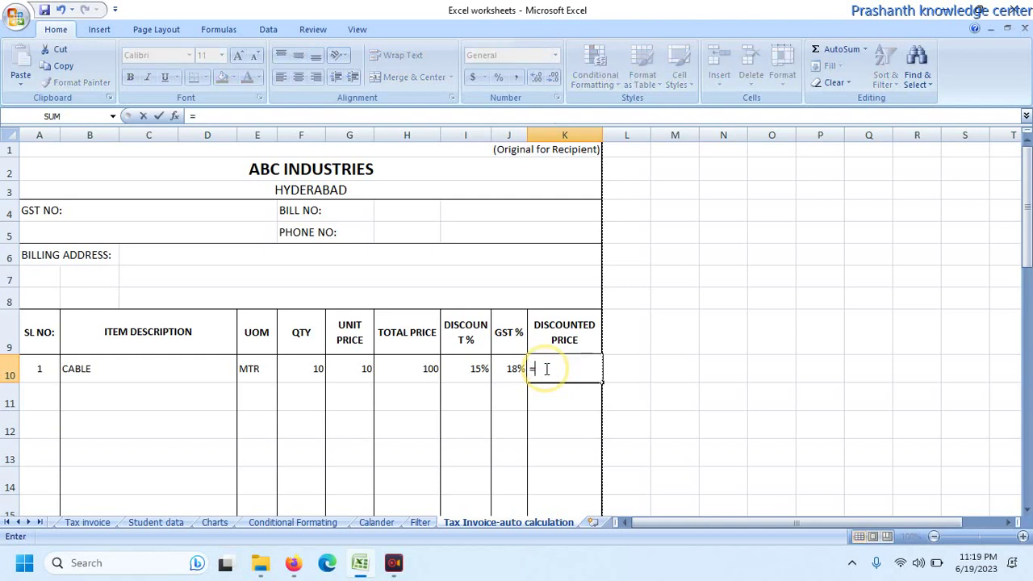
click(423, 368)
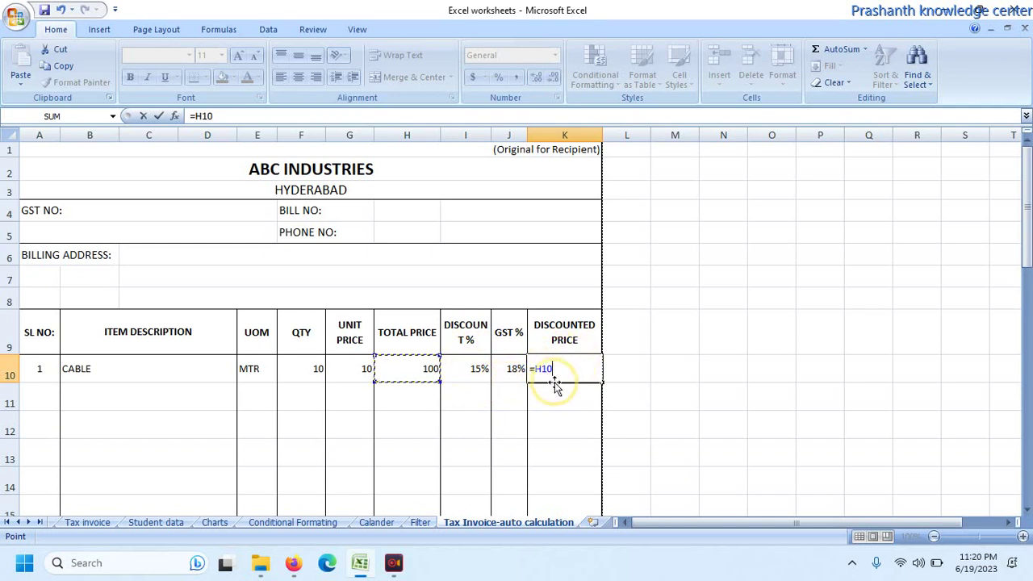
text(*(1-)
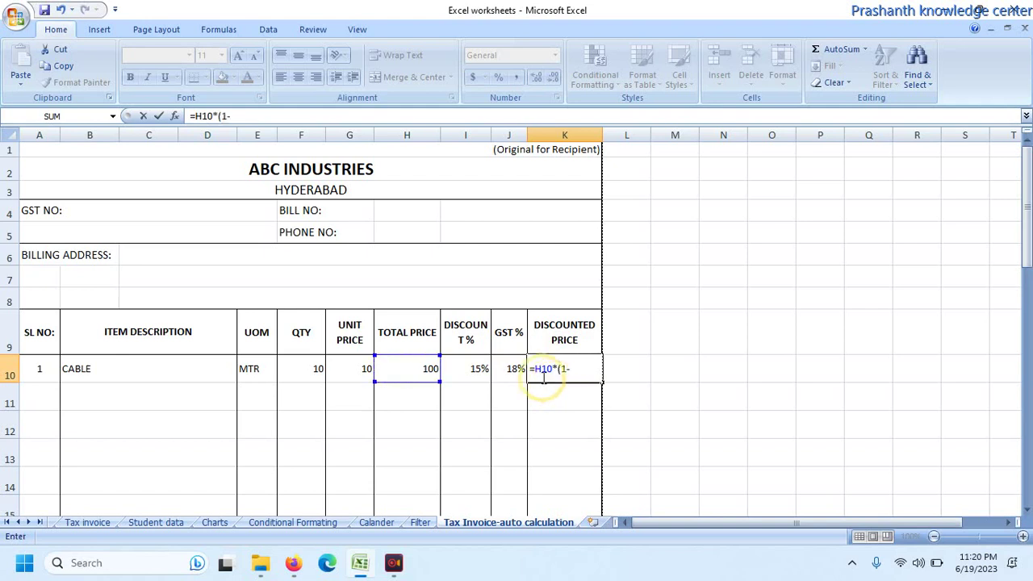
click(476, 368)
text())
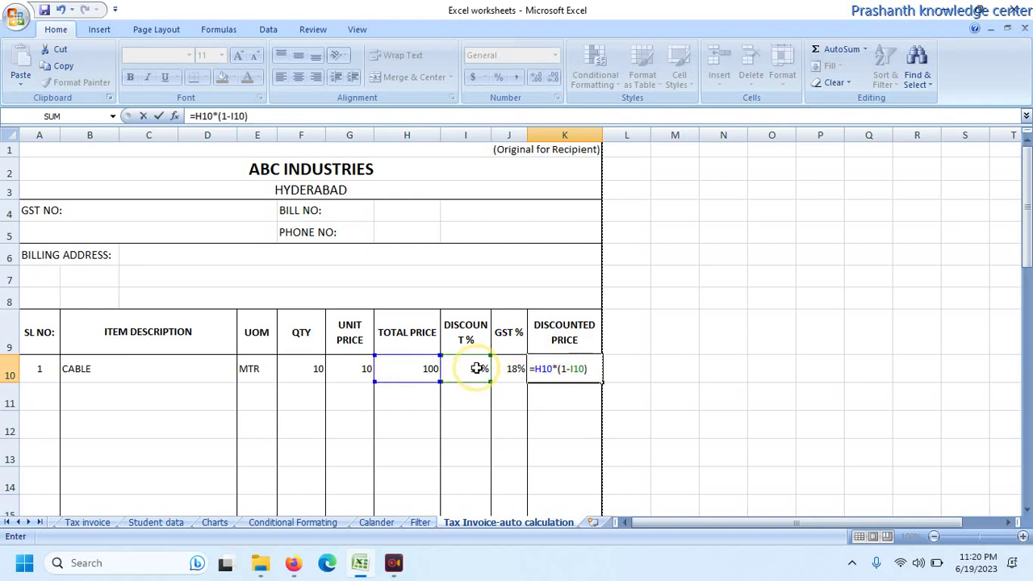
key(Return)
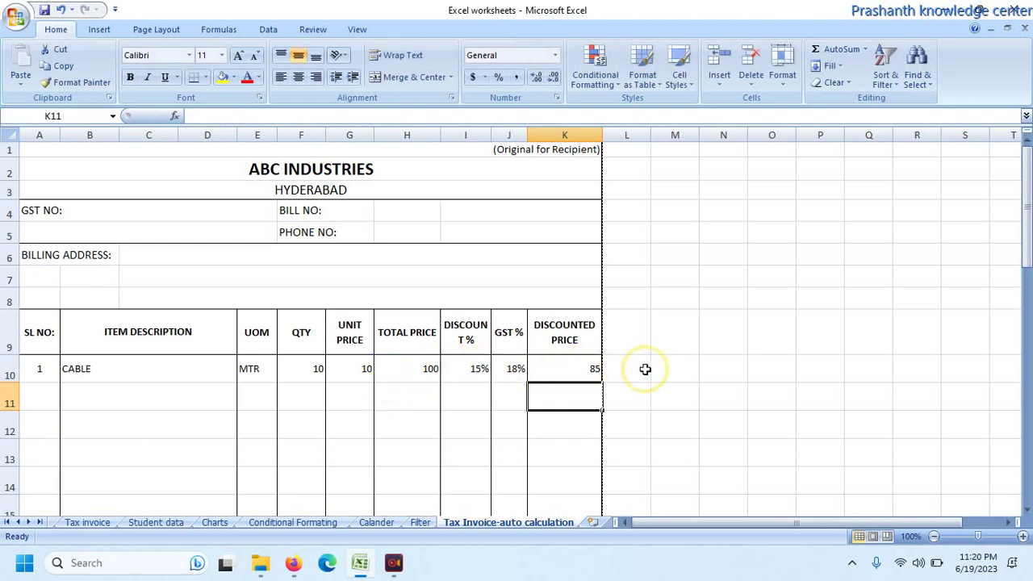
click(594, 365)
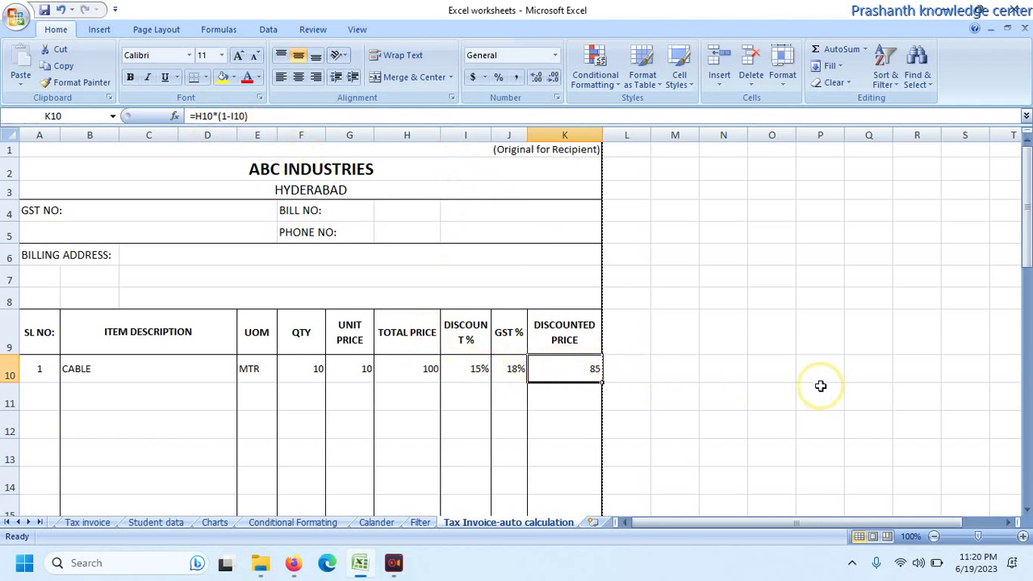
- Check the discount factor with =1-0.15 in the spare cell O10, compare it with the K10 formula, and clear O10
click(750, 369)
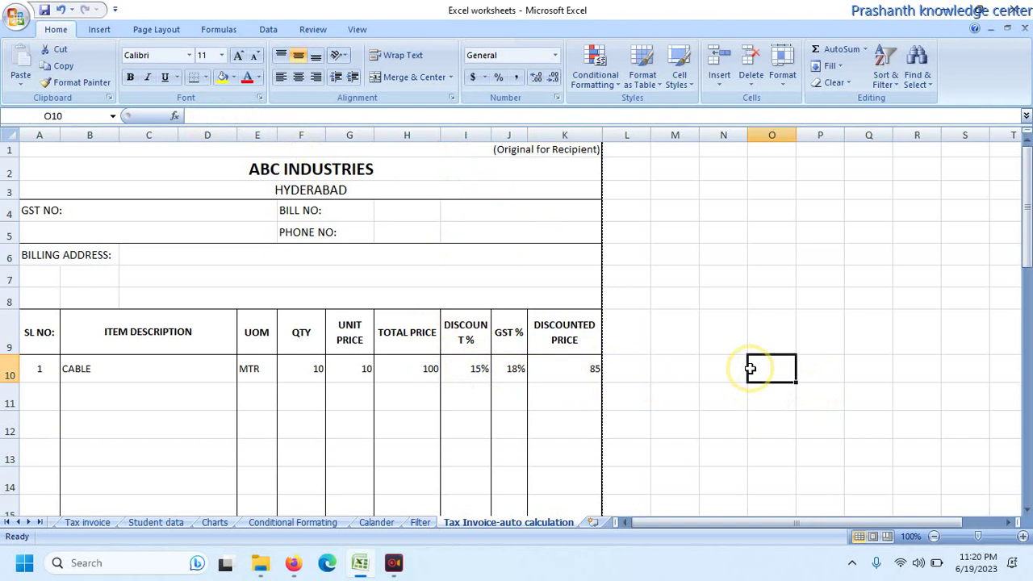
text(=)
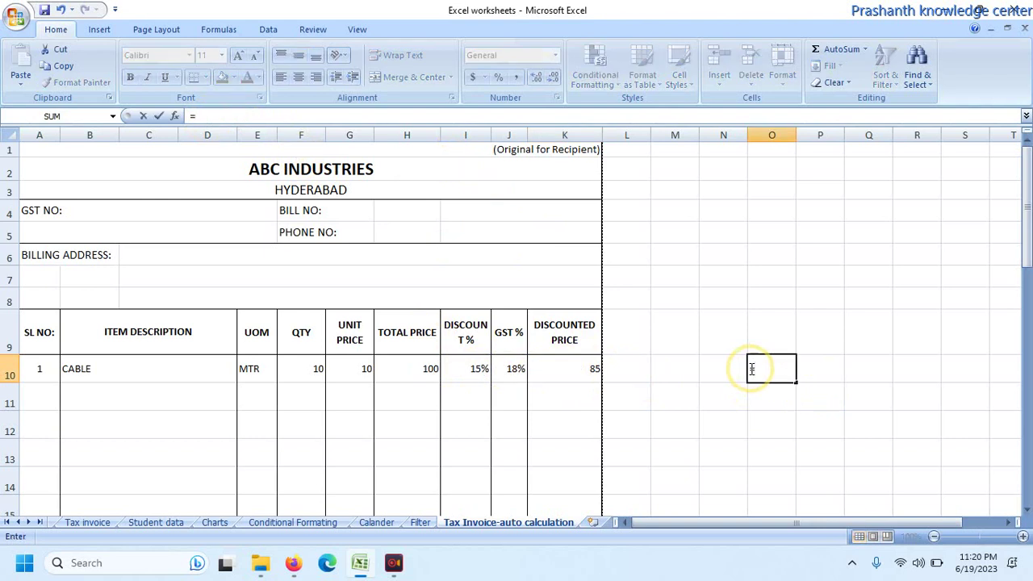
text(1-0.15)
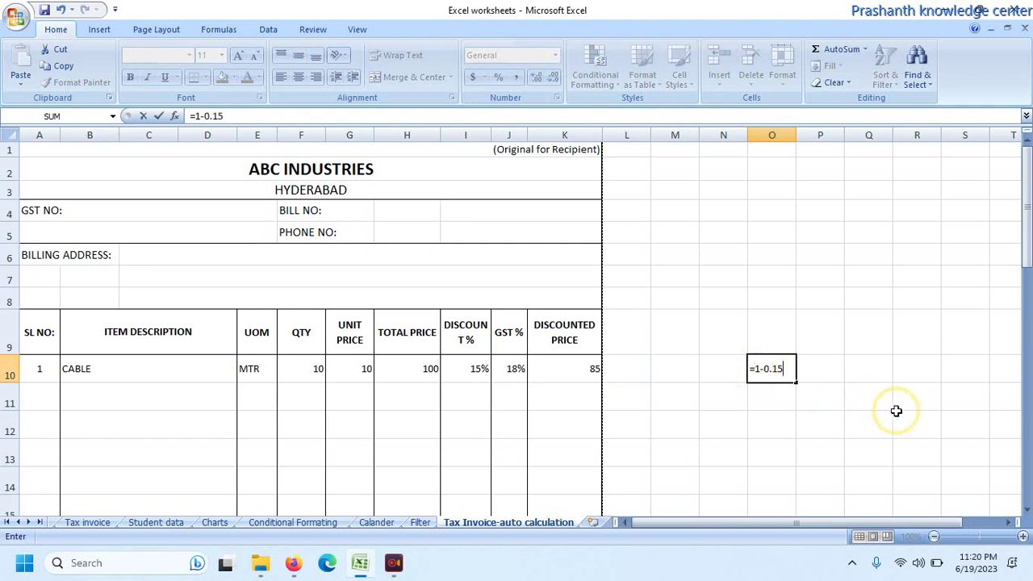
key(Return)
click(783, 370)
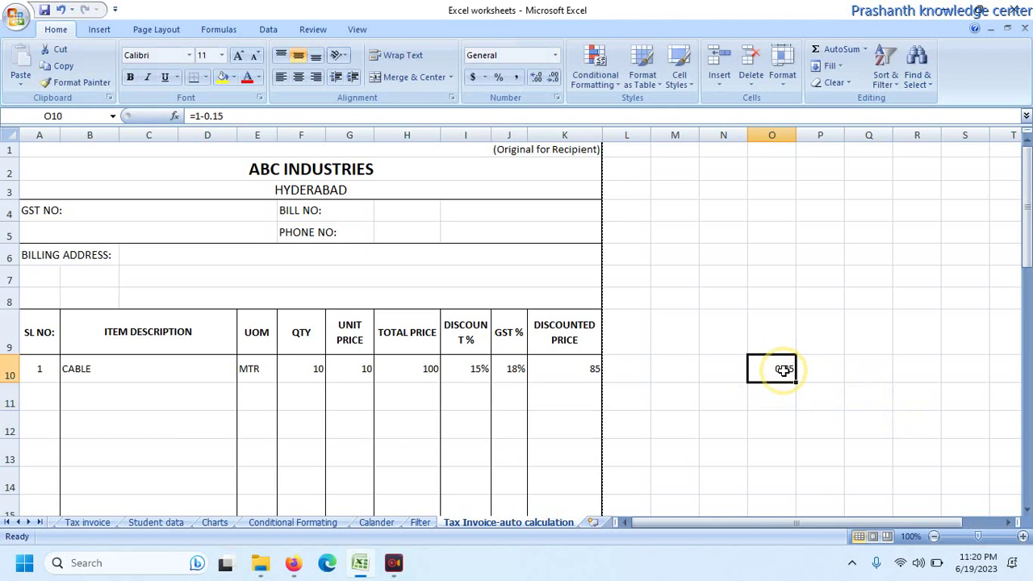
click(565, 367)
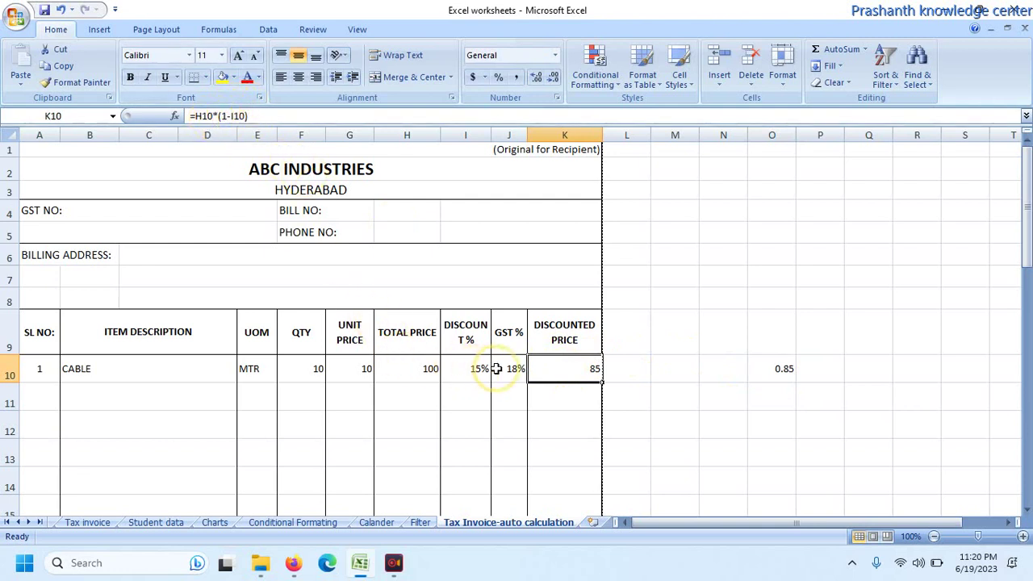
click(784, 360)
key(Delete)
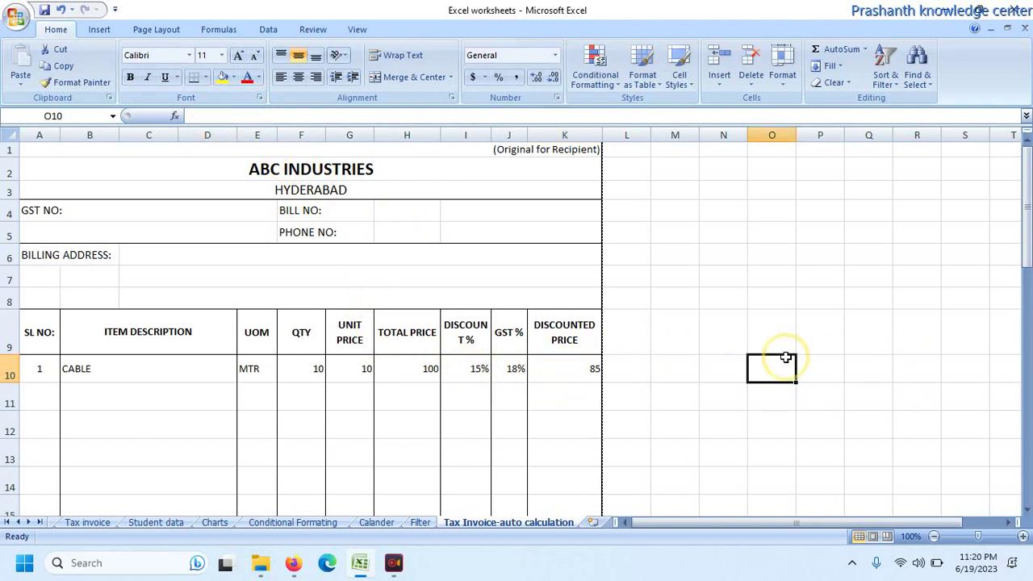
- Enter item 2 in row 11 as SWITCHES with UOM NOS, quantity 3 and unit price 35
click(30, 390)
text(2)
key(Tab)
text(SWITCHES)
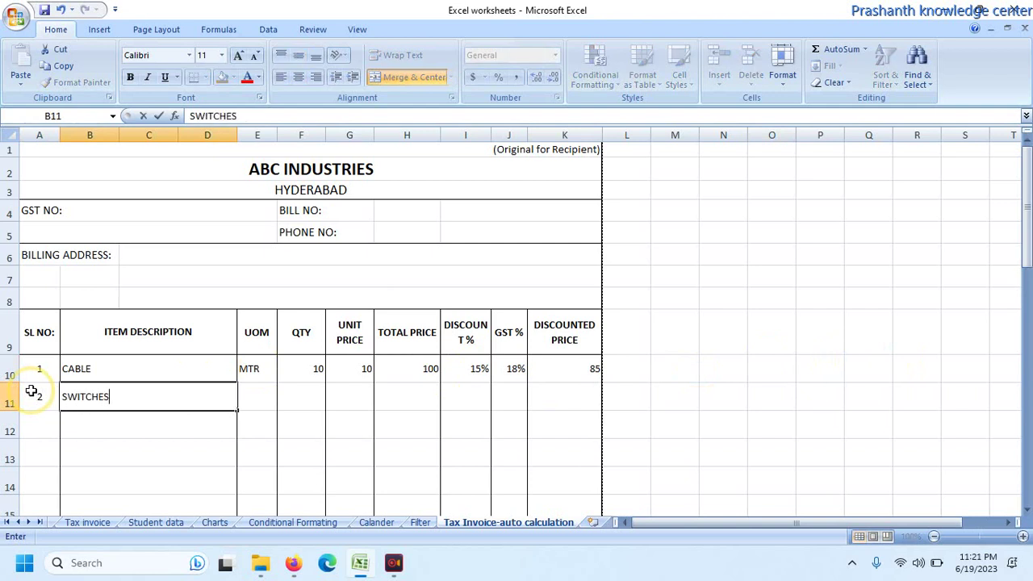
key(Tab)
text(NOS)
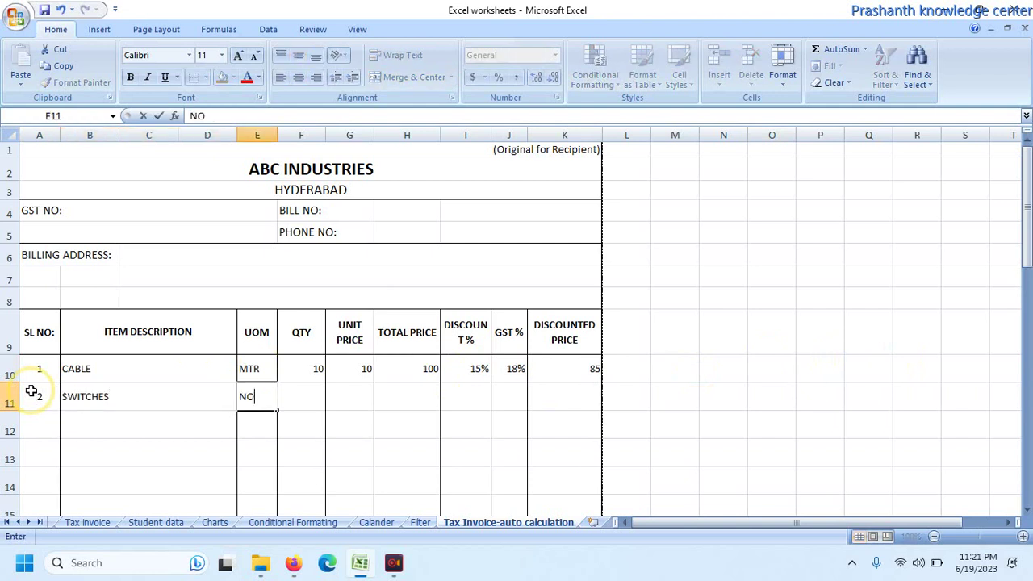
key(Tab)
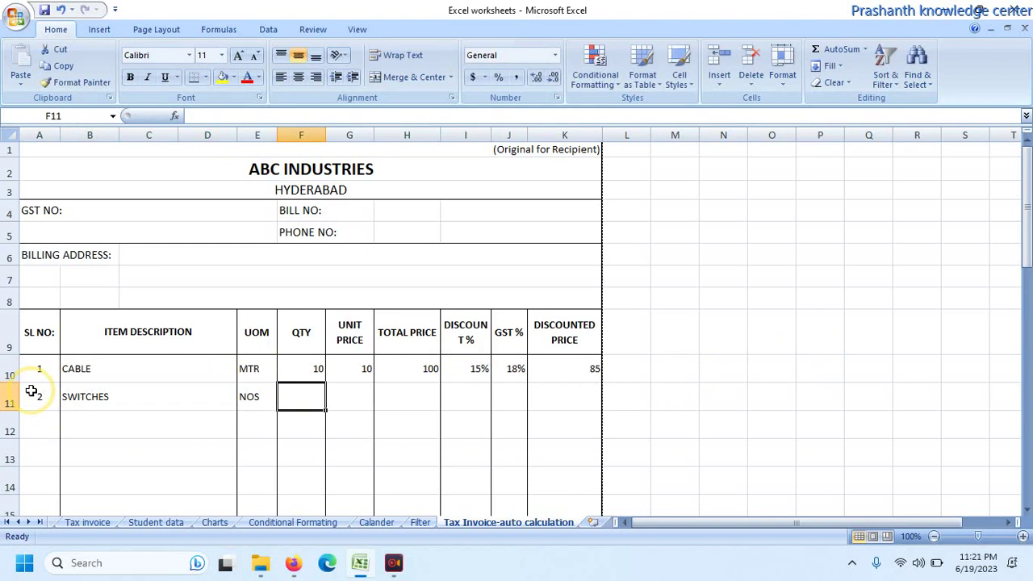
text(3)
key(Tab)
text(35)
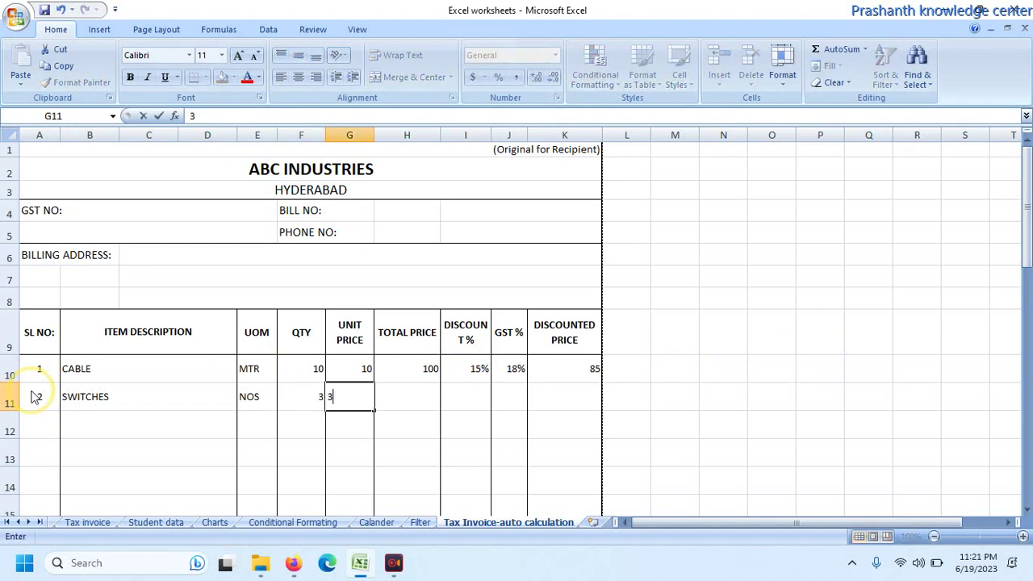
key(Tab)
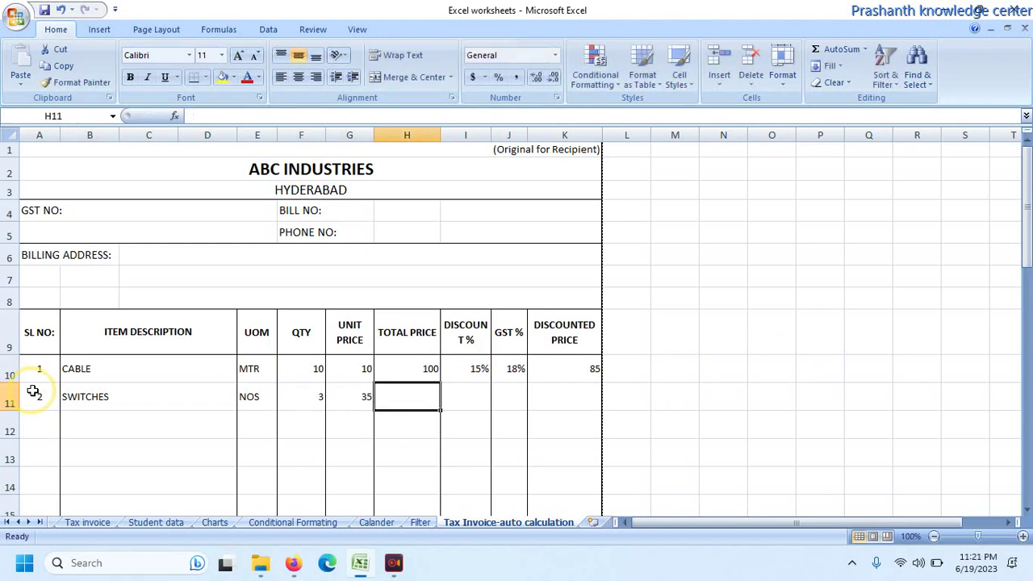
- Fill the total price formula in H10 and the discounted price formula in K10 down to row 26
click(416, 372)
drag(440, 384, 406, 468)
drag(1029, 300, 1029, 239)
click(595, 202)
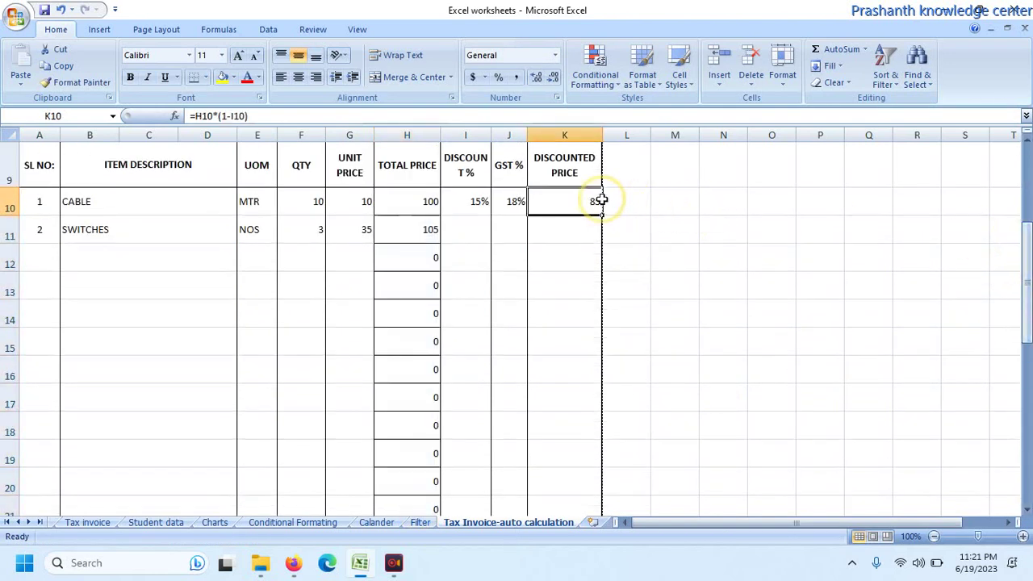
drag(601, 213, 594, 384)
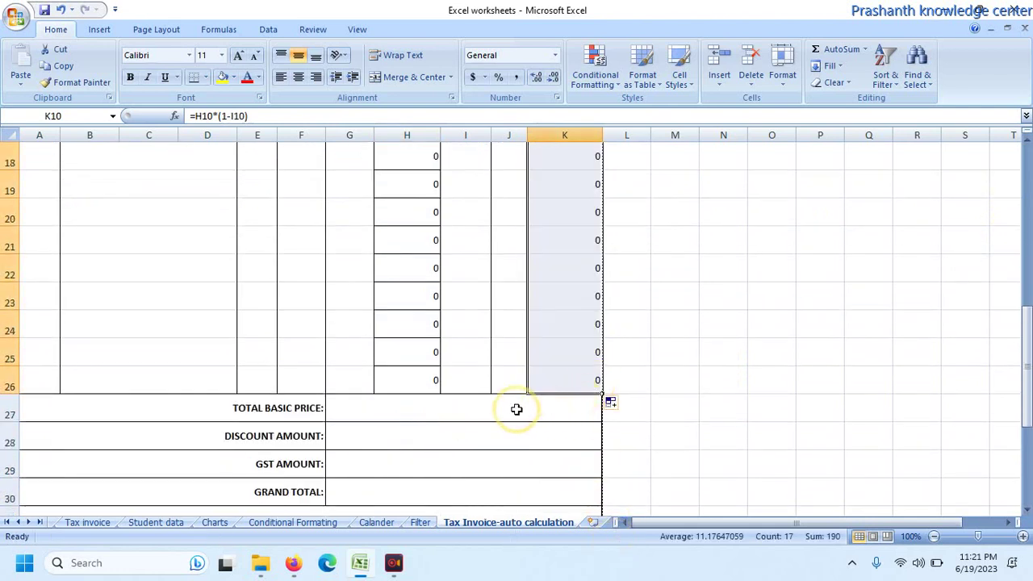
- Calculate the total basic price in G27 by summing the total price column with =SUM(H10:H26)
click(443, 409)
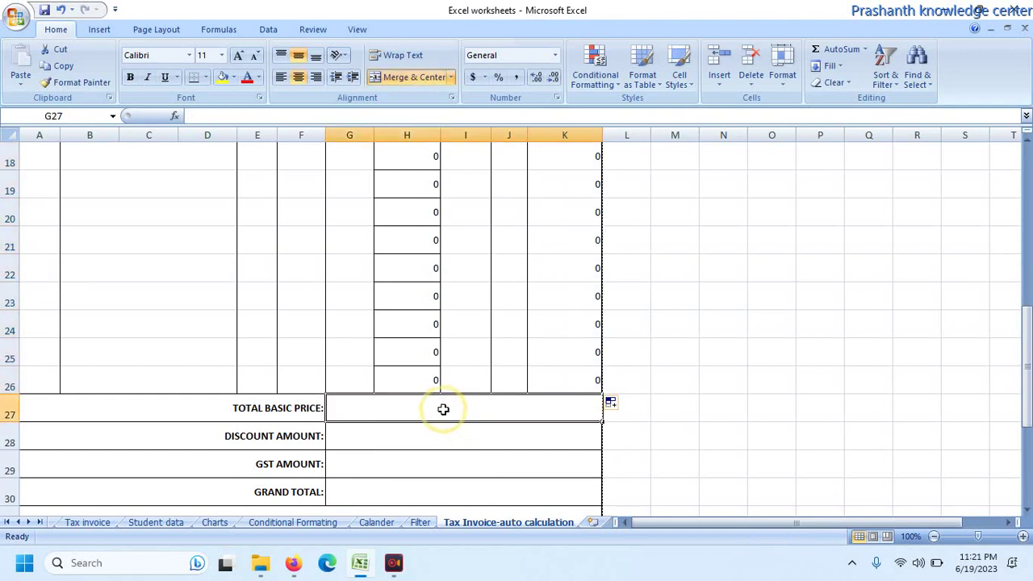
text(=SUM)
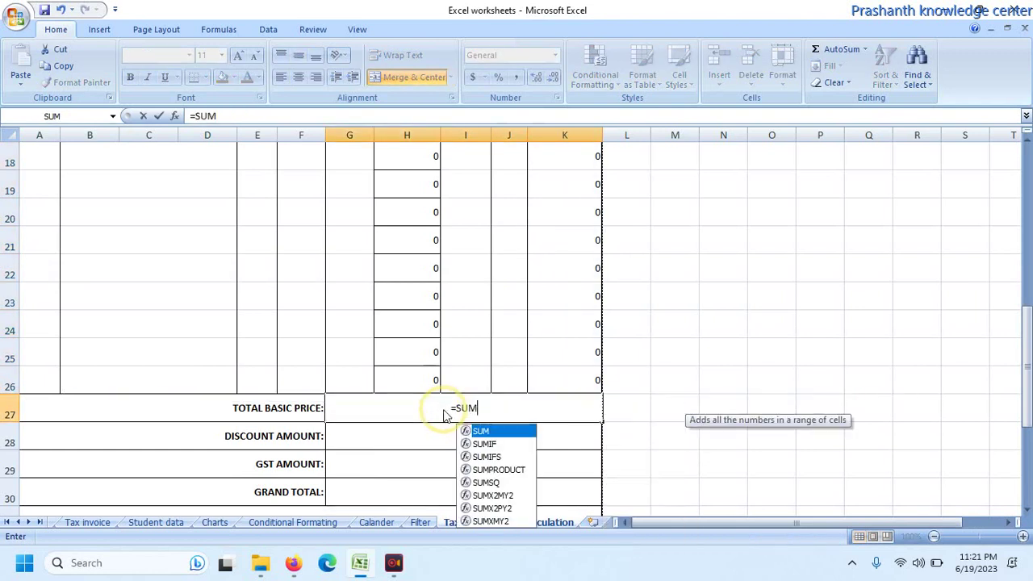
text(()
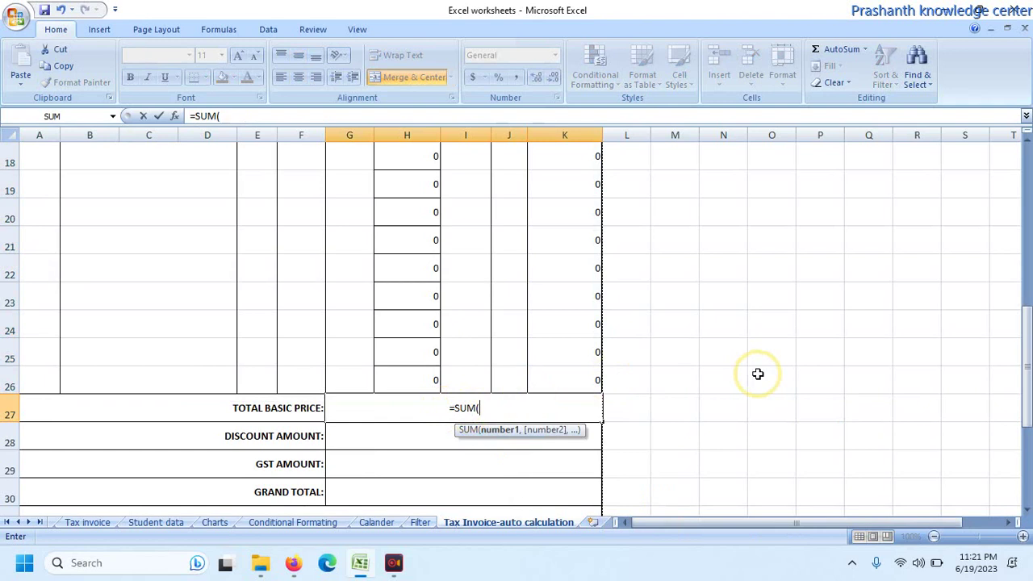
drag(1026, 355, 1018, 240)
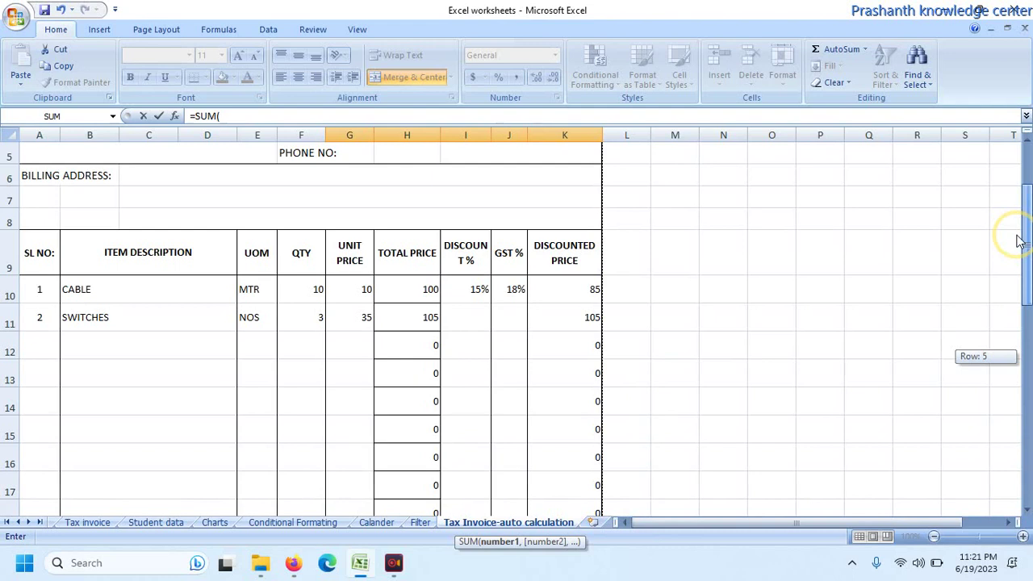
drag(1018, 241, 1017, 236)
click(412, 289)
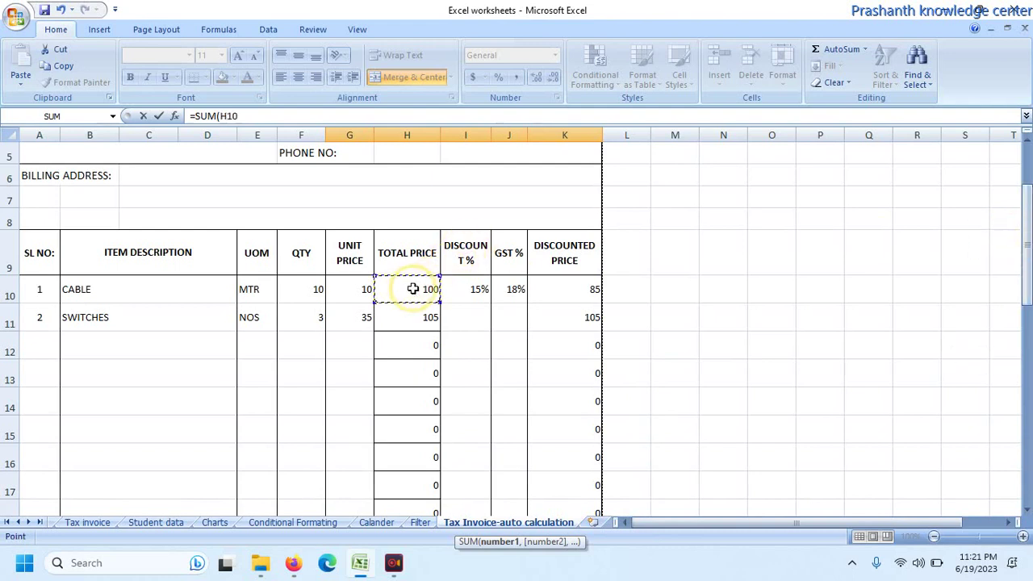
click(284, 116)
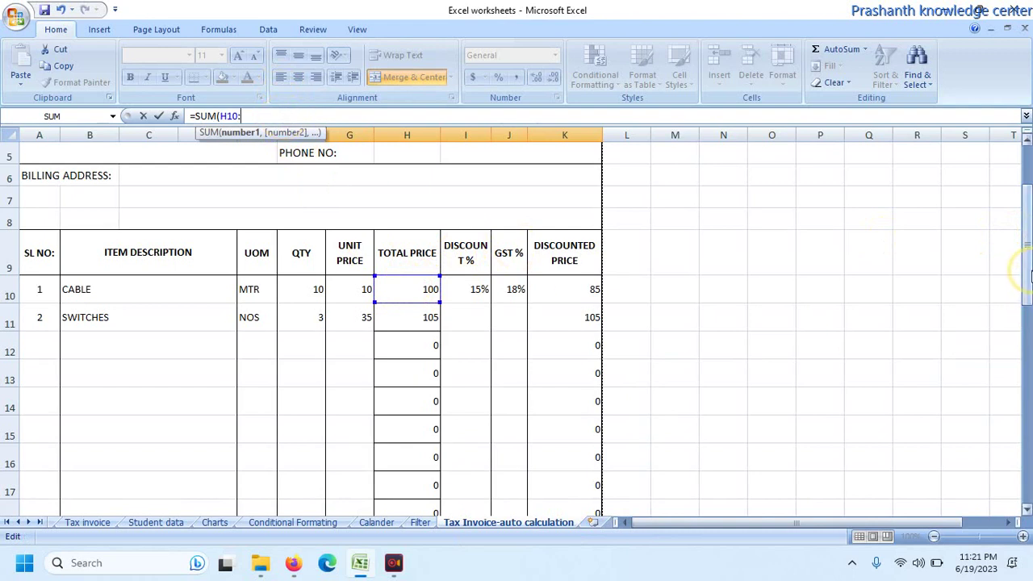
drag(1026, 277, 1028, 379)
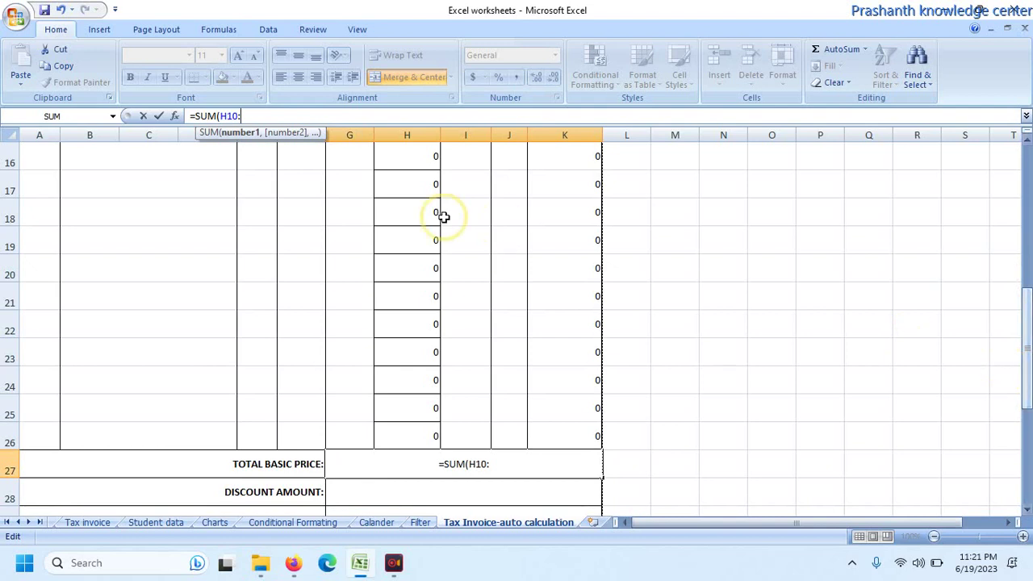
text(H26)
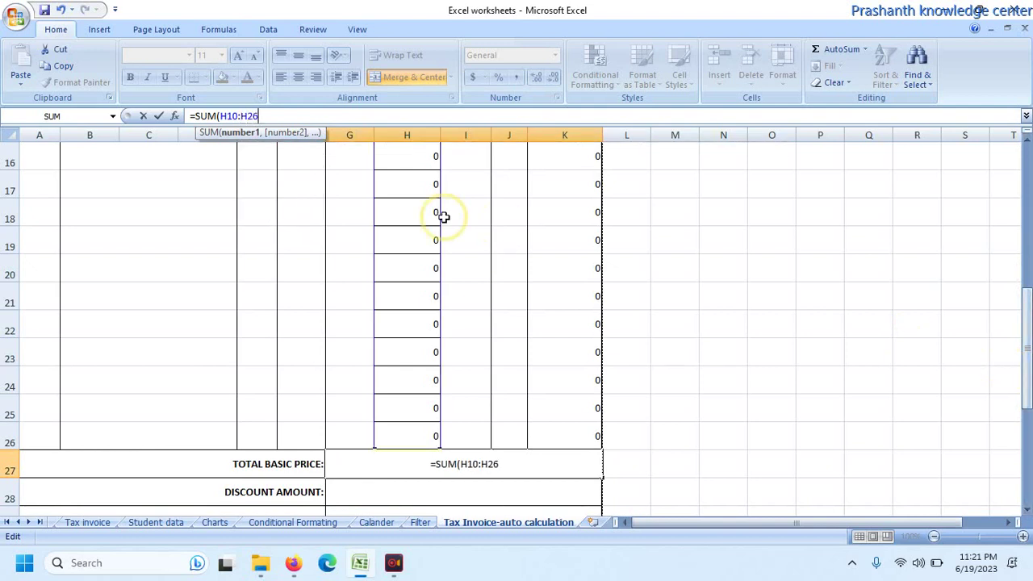
key(Return)
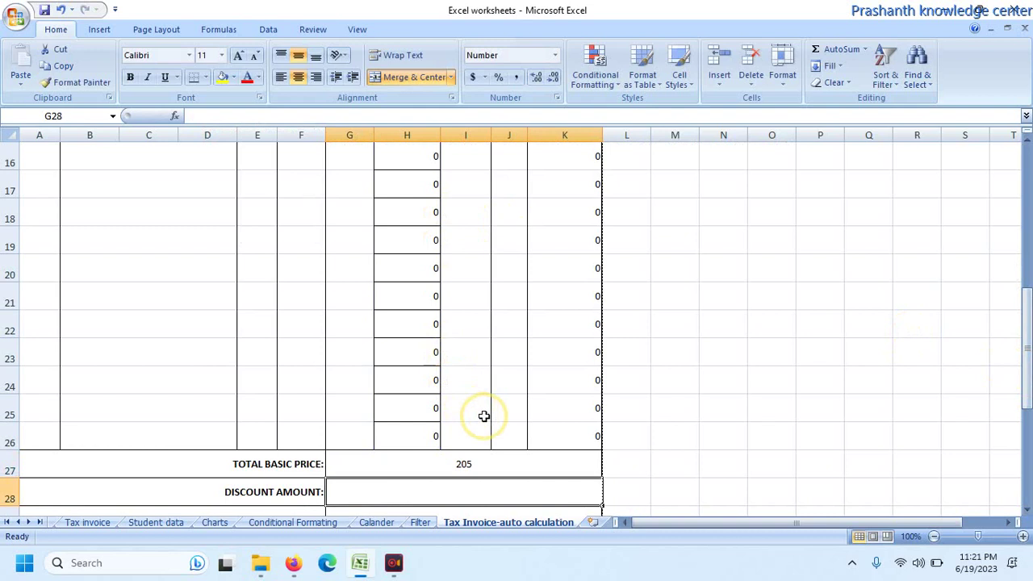
- Calculate the discount amount in G28 as total basic price minus the summed discounted prices with =G27-SUM(K10:K26)
drag(1027, 371, 1027, 377)
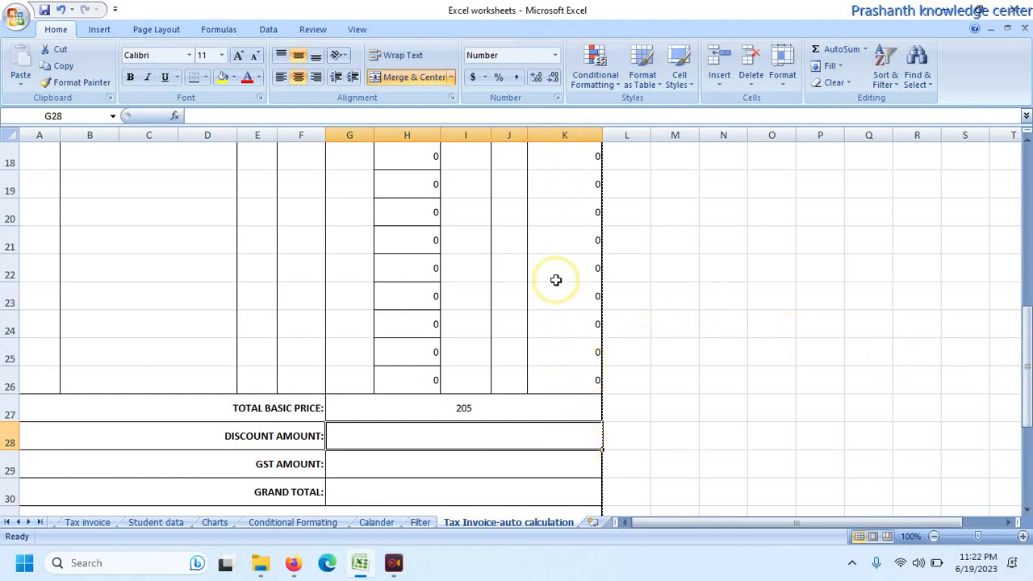
drag(1028, 373, 1027, 276)
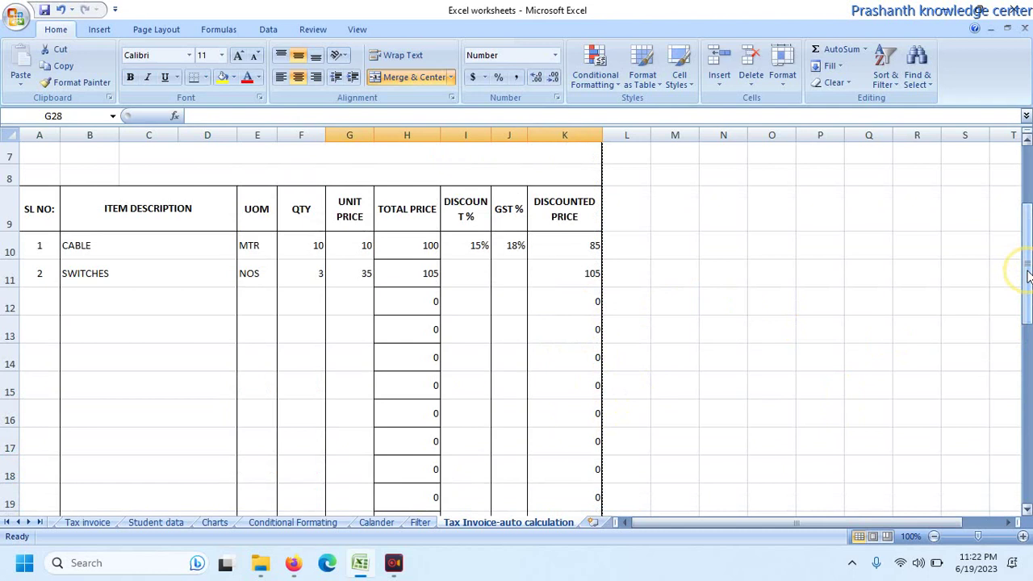
drag(1027, 276, 1029, 371)
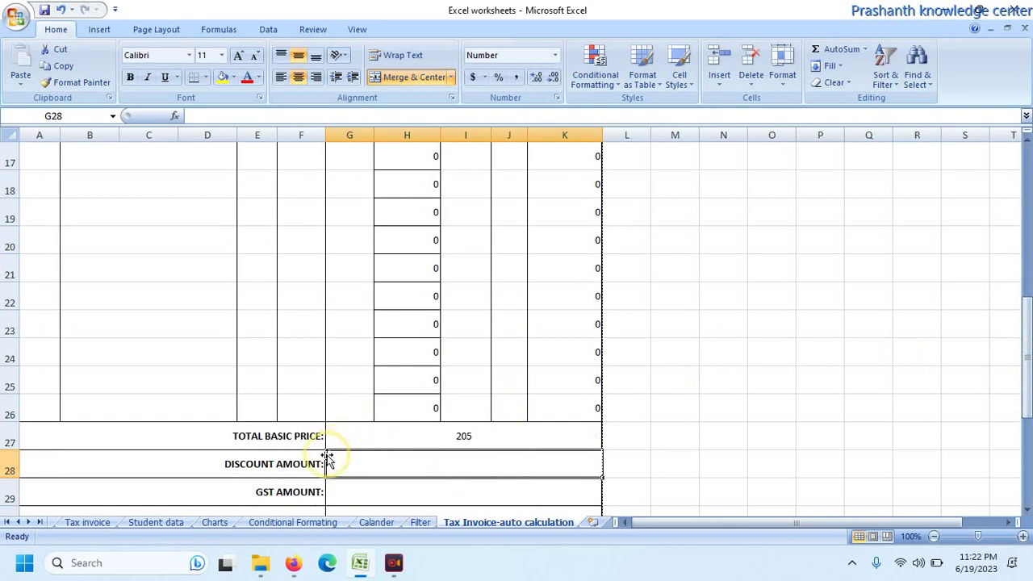
text(=)
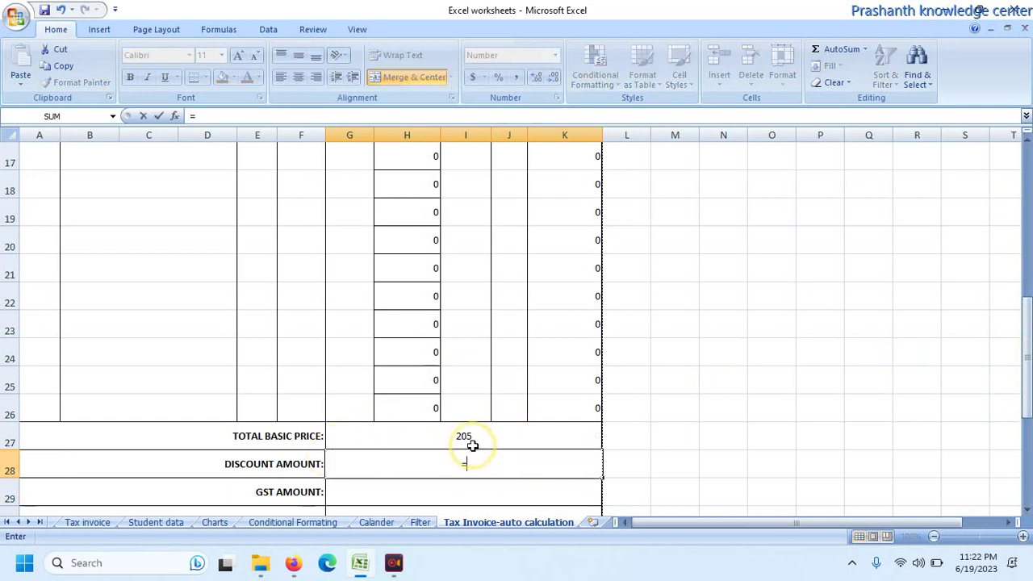
click(456, 436)
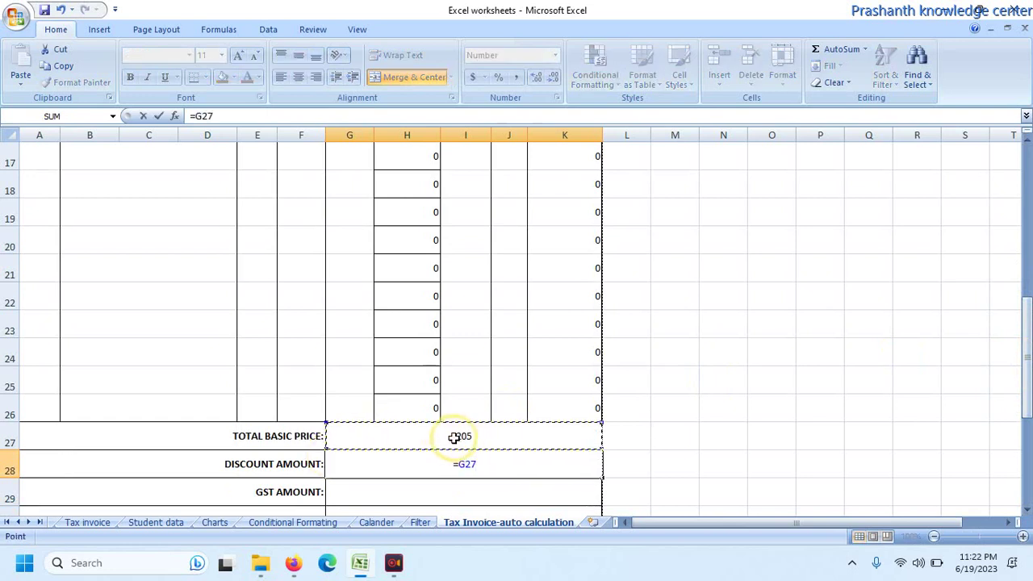
text(-SUM()
drag(1025, 323, 1014, 231)
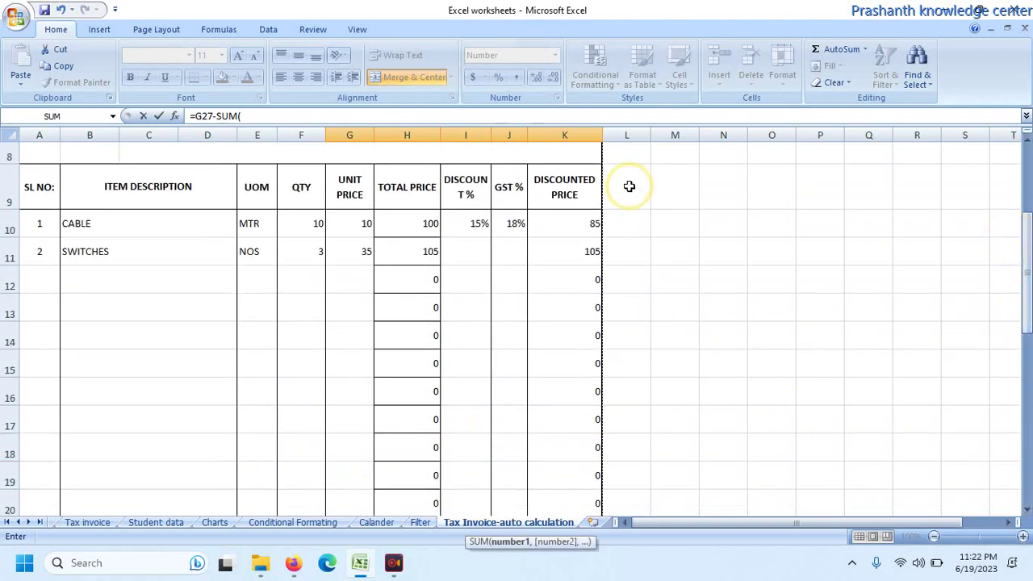
click(569, 222)
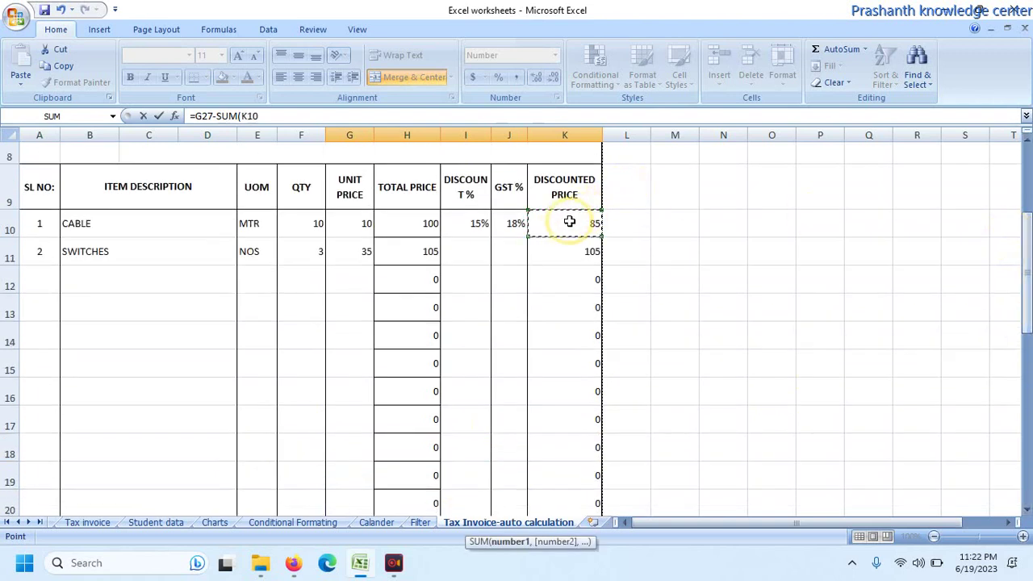
click(300, 116)
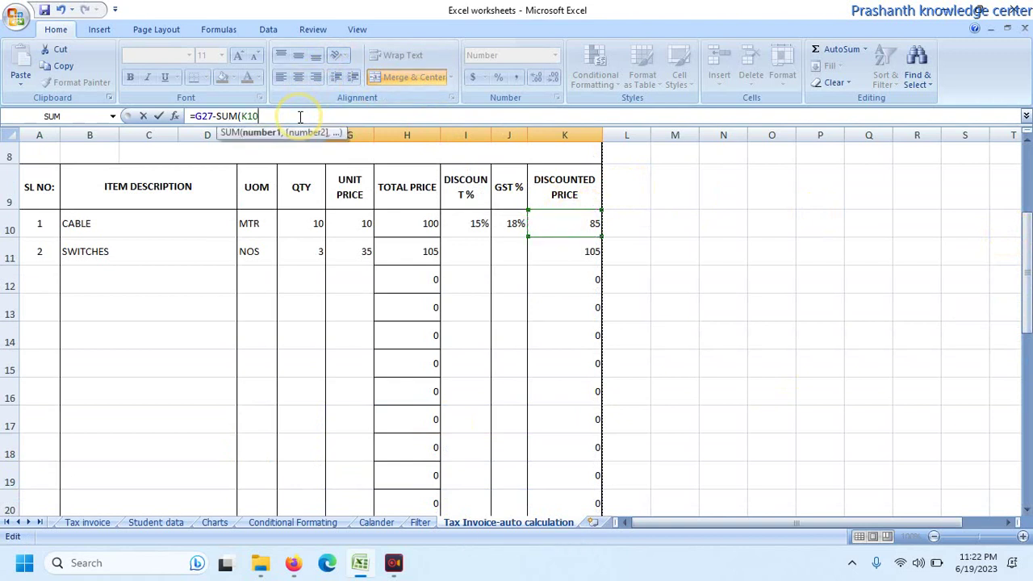
text(:K26)
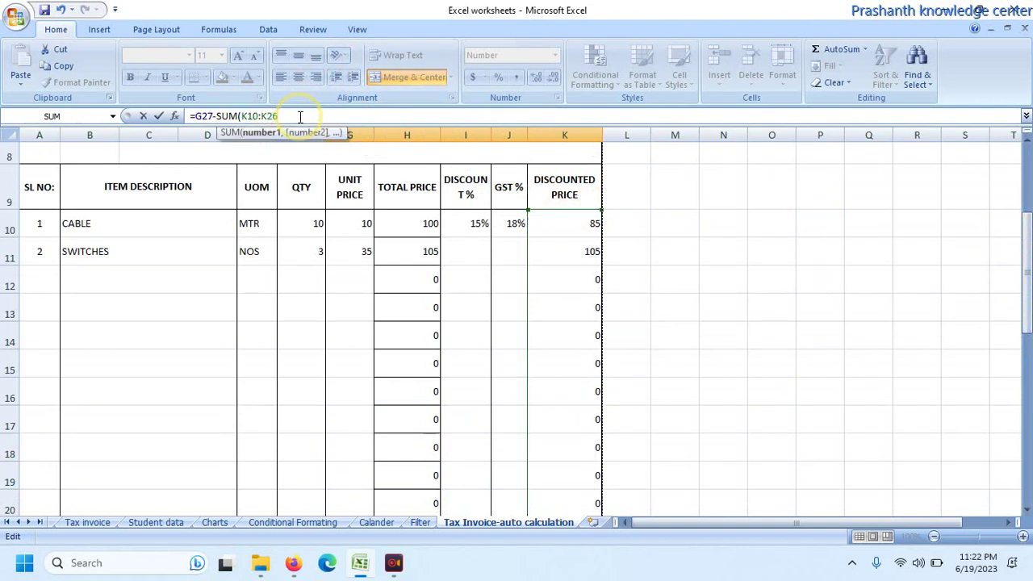
text())
key(Return)
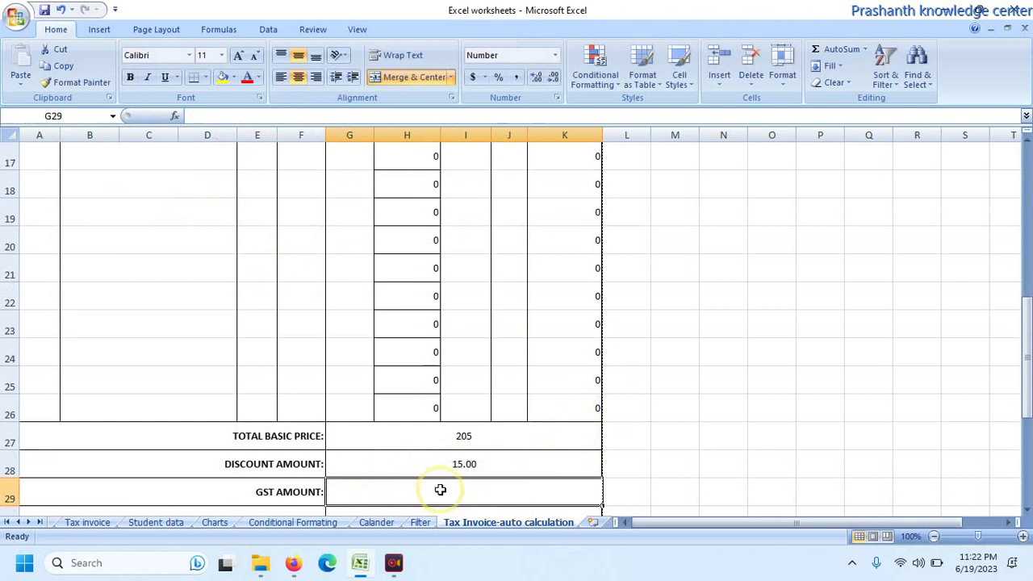
drag(1026, 363, 1020, 260)
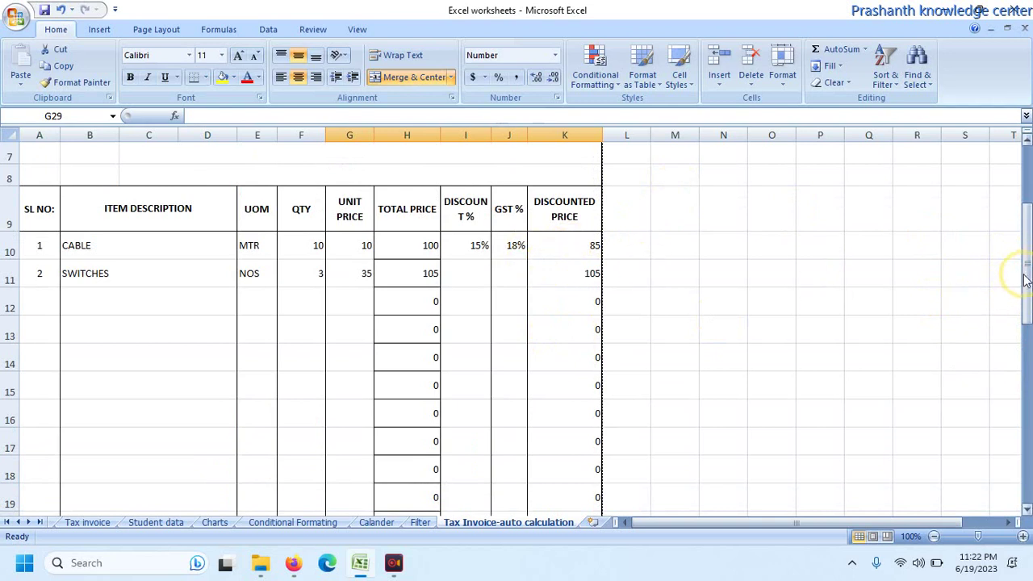
drag(1026, 269, 1026, 367)
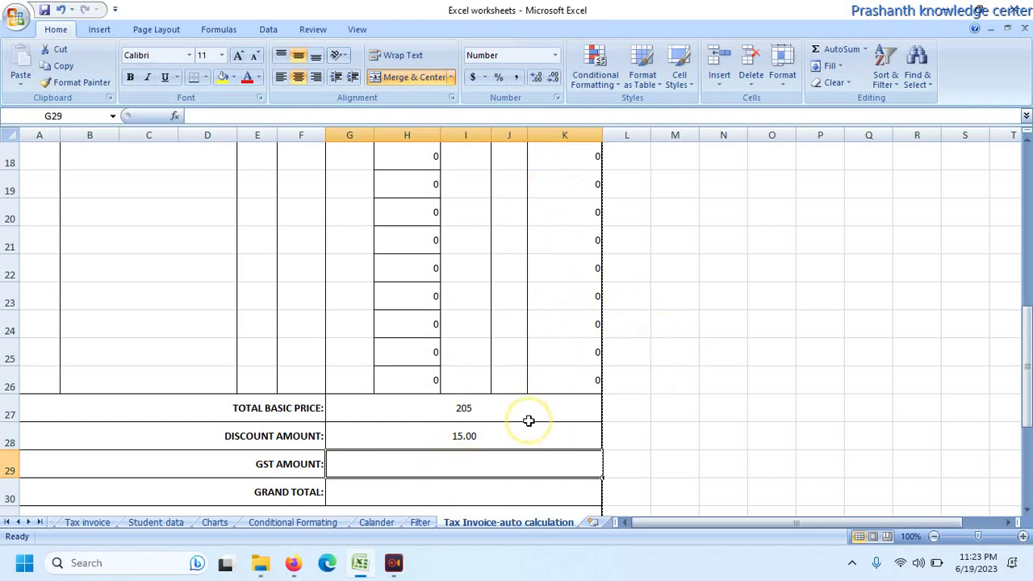
click(461, 492)
text(=)
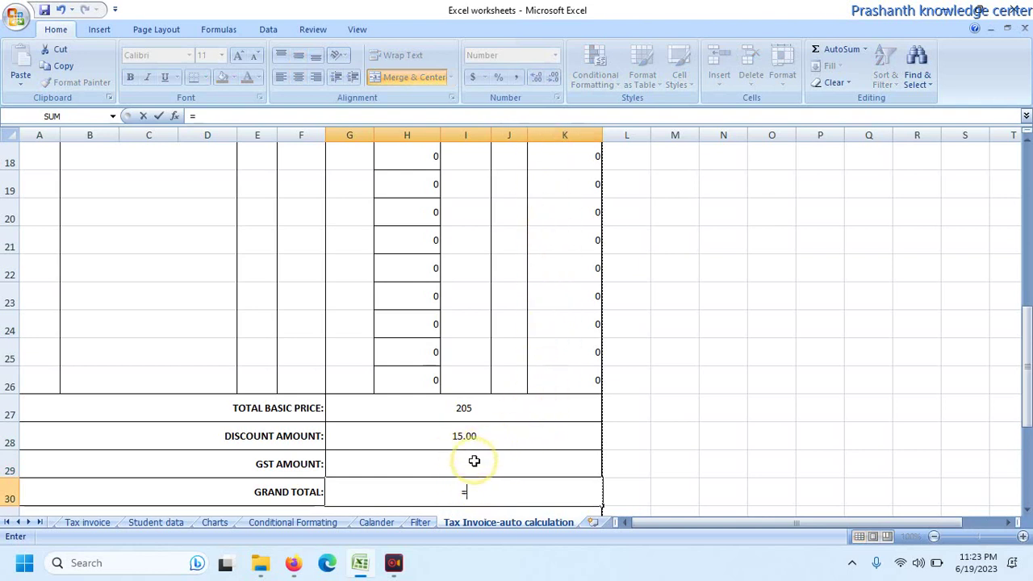
key(Escape)
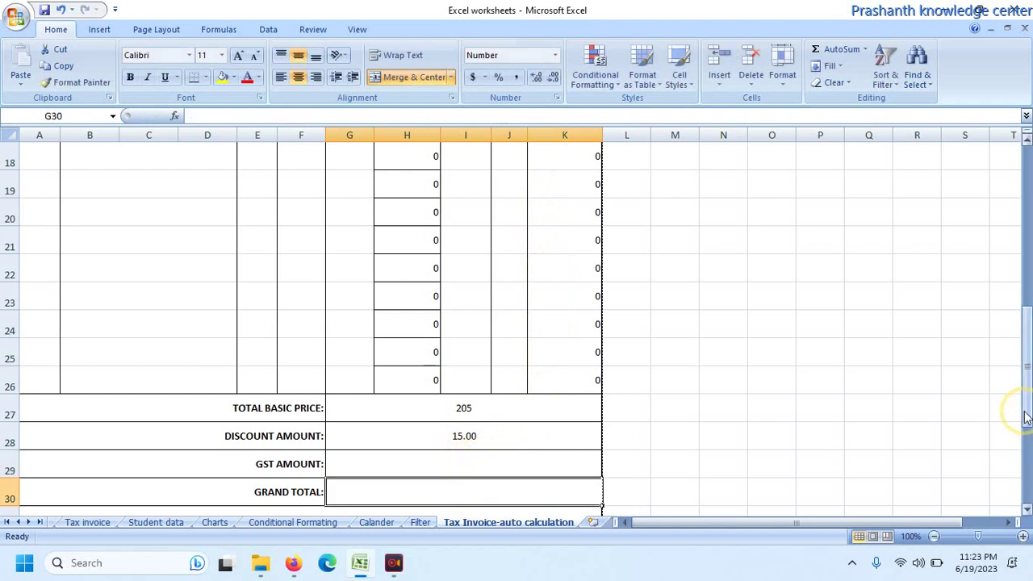
- Set the discount for the switches in I11 to 20%
drag(1027, 416, 1026, 408)
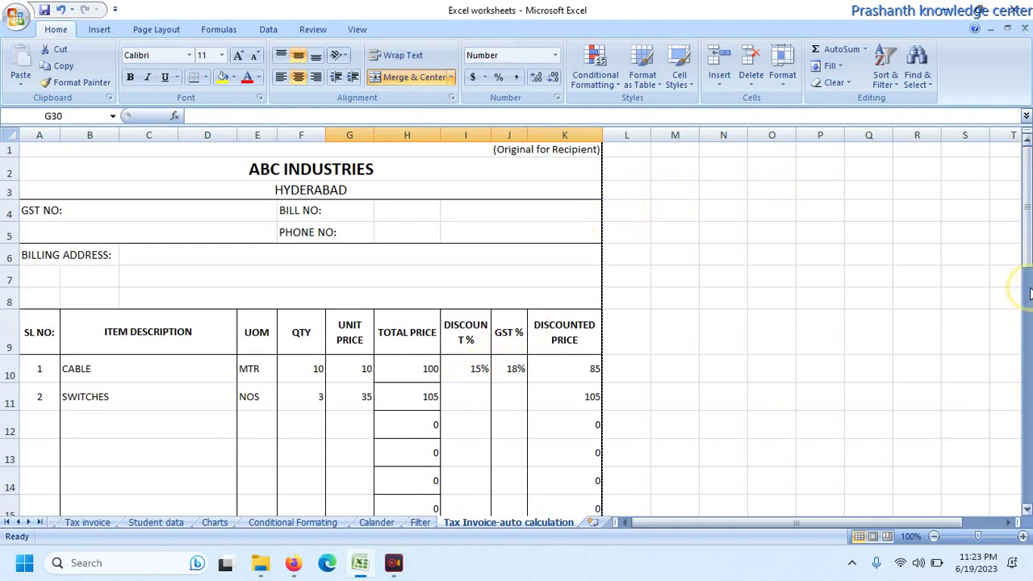
drag(1026, 248, 1020, 289)
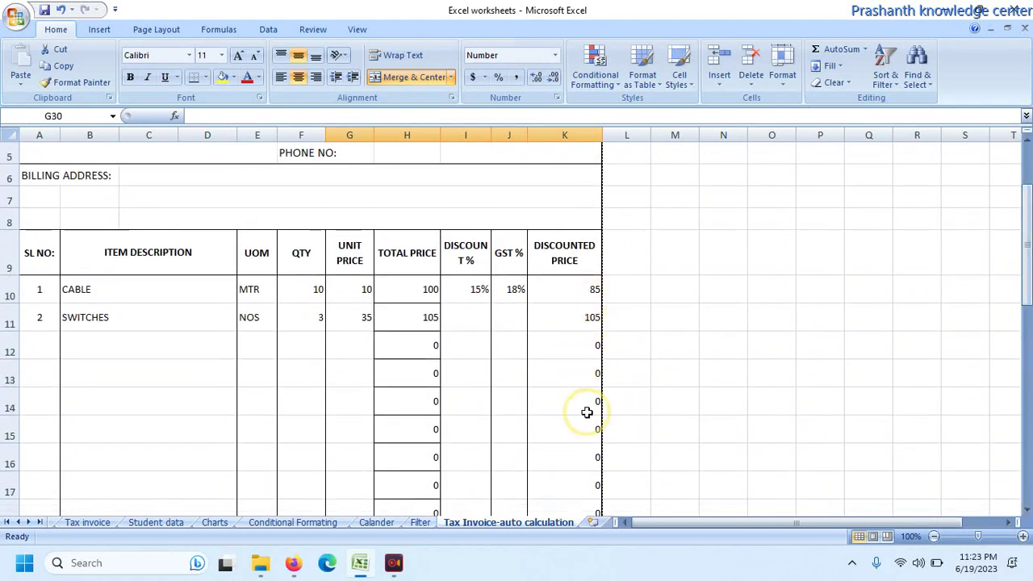
click(472, 319)
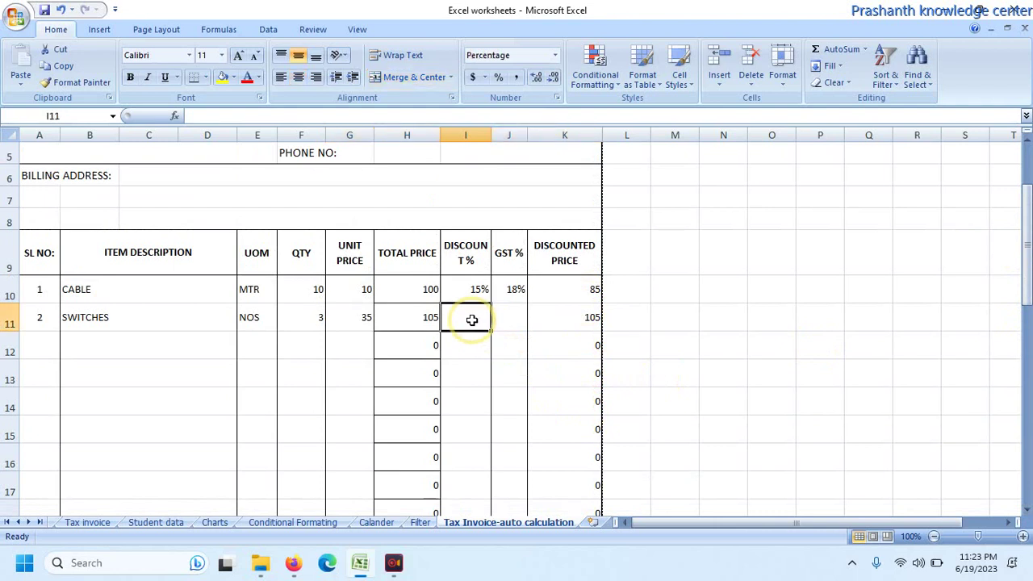
text(20)
key(Return)
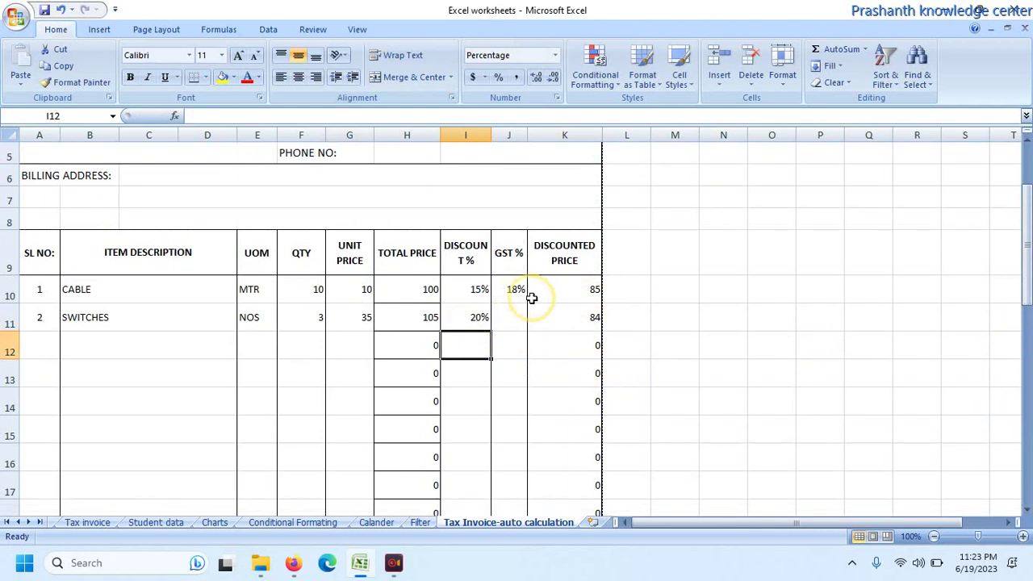
- Insert a new column before the discounted price column and enter the header GST Rs. in K9
click(565, 135)
right_click(566, 137)
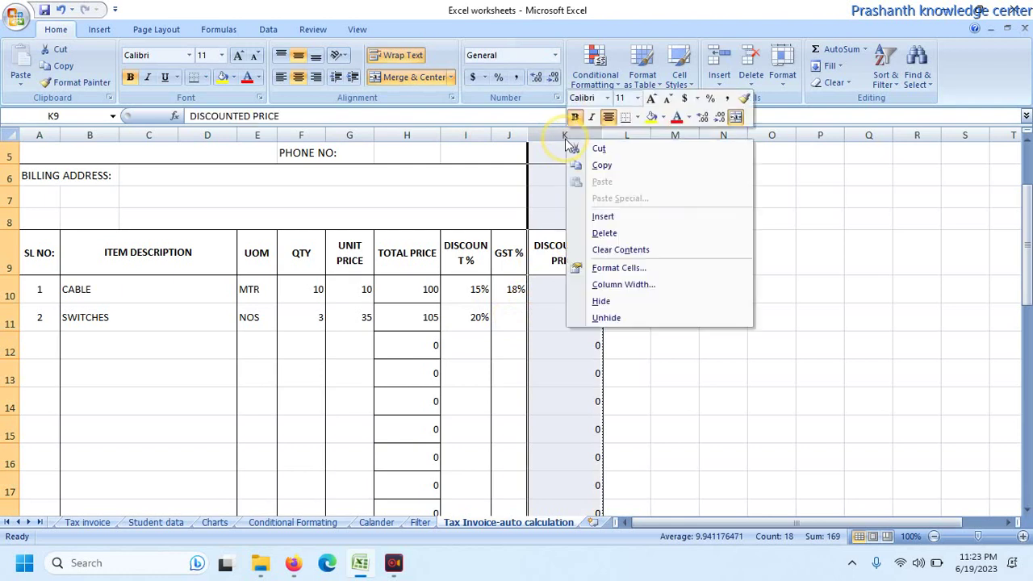
click(583, 217)
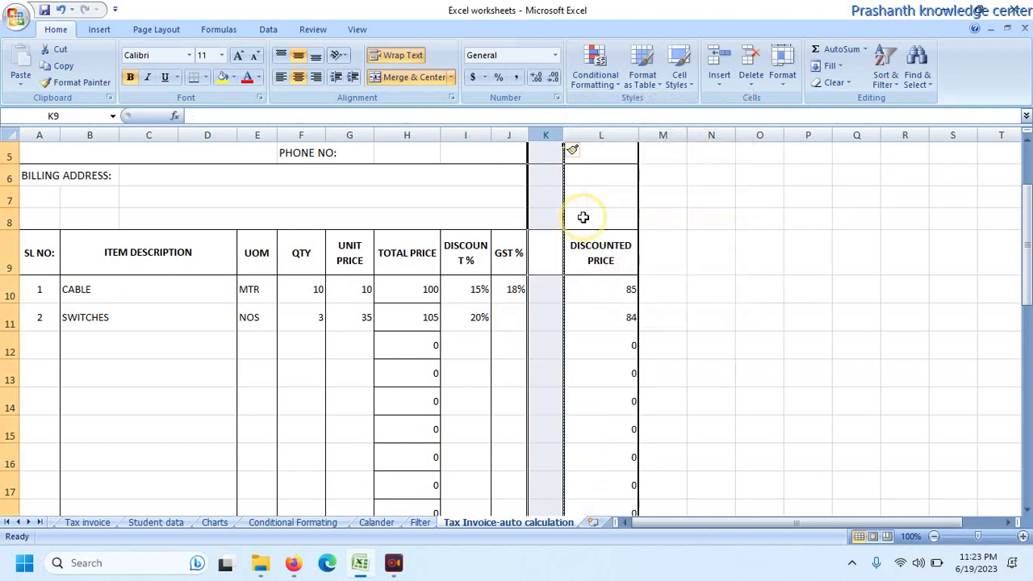
click(547, 242)
text(g)
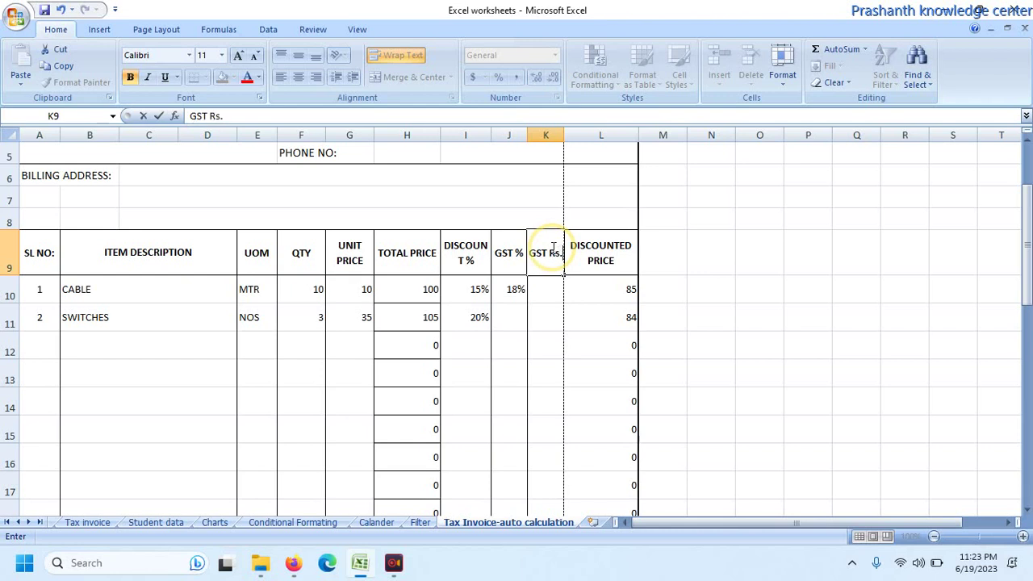
key(Return)
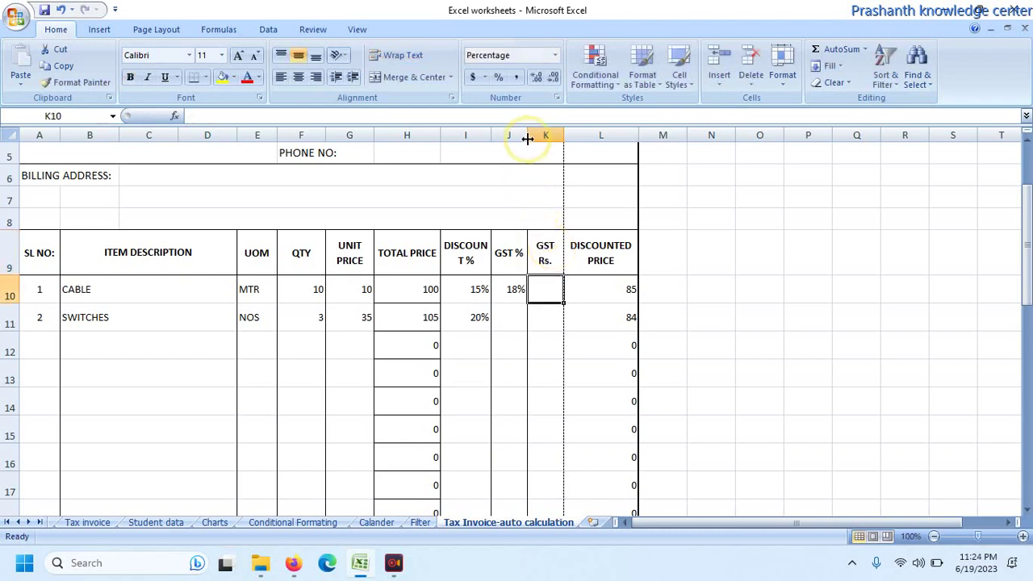
key(shift+Down)
key(shift+Down)
key(shift+Down)
key(shift+Down)
key(shift+Down)
key(shift+Down)
key(shift+Down)
key(shift+Down)
key(shift+Down)
key(shift+Down)
key(shift+Down)
key(shift+Down)
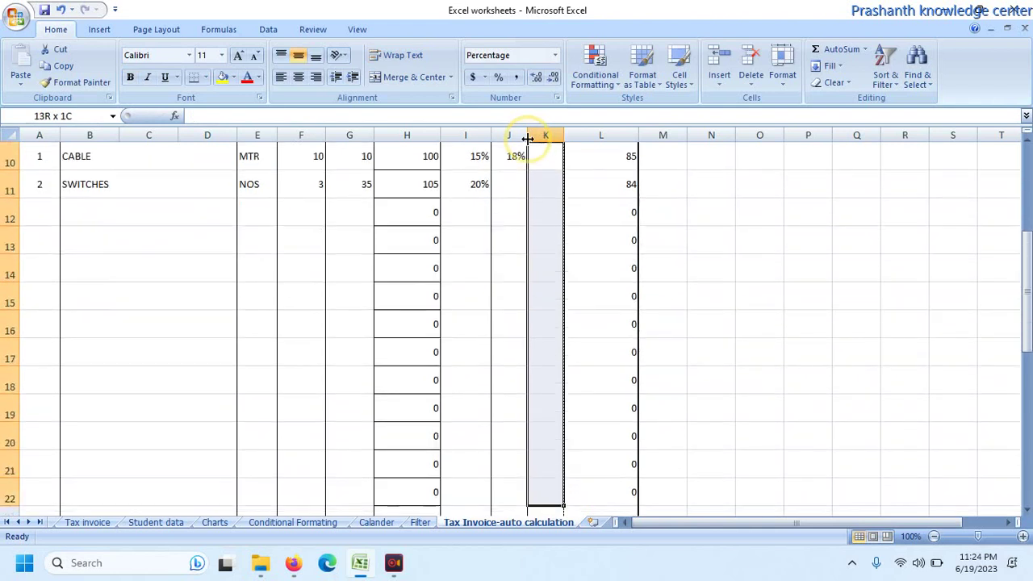
key(shift+Down)
key(shift+Down)
key(shift+Down)
key(shift+Down)
key(shift+Down)
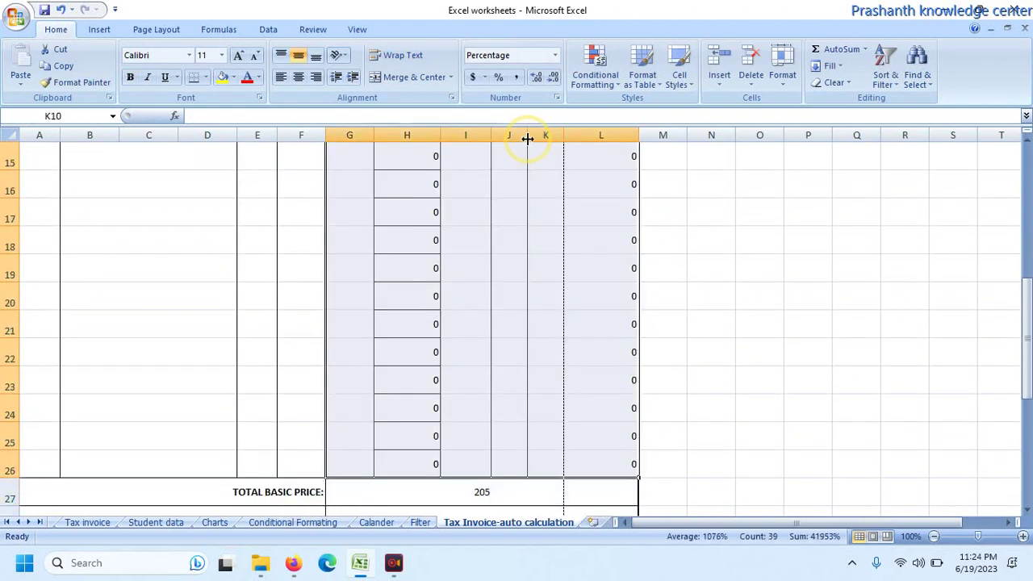
- Format the item cells K10:K26 in the GST Rs. column as Number
click(549, 466)
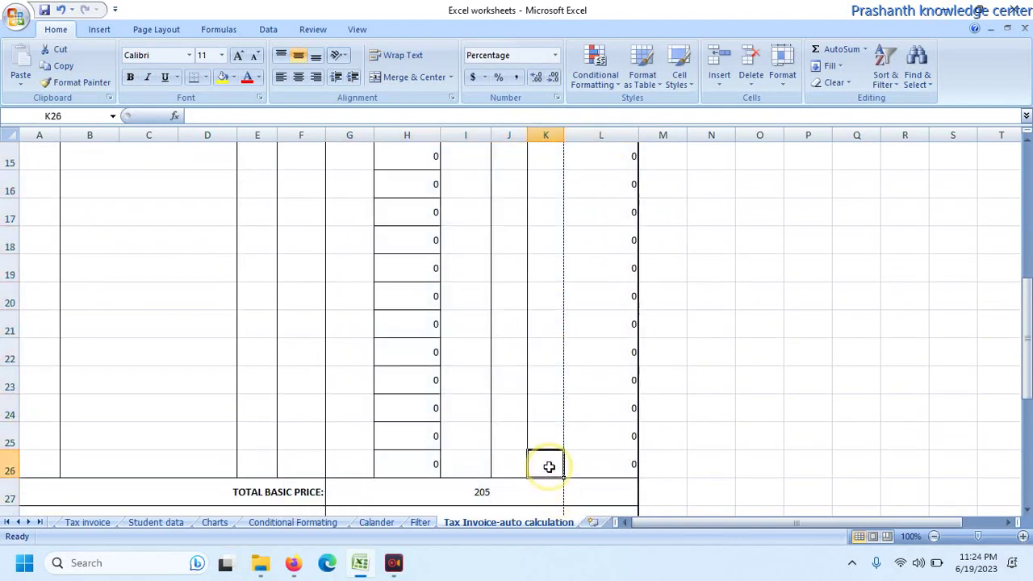
key(shift+Up)
key(shift+Up)
key(shift+Up)
key(shift+Up)
key(shift+Up)
key(shift+Up)
key(shift+Up)
key(shift+Up)
key(shift+Up)
key(shift+Up)
key(shift+Up)
key(shift+Up)
key(shift+Up)
key(shift+Up)
key(shift+Up)
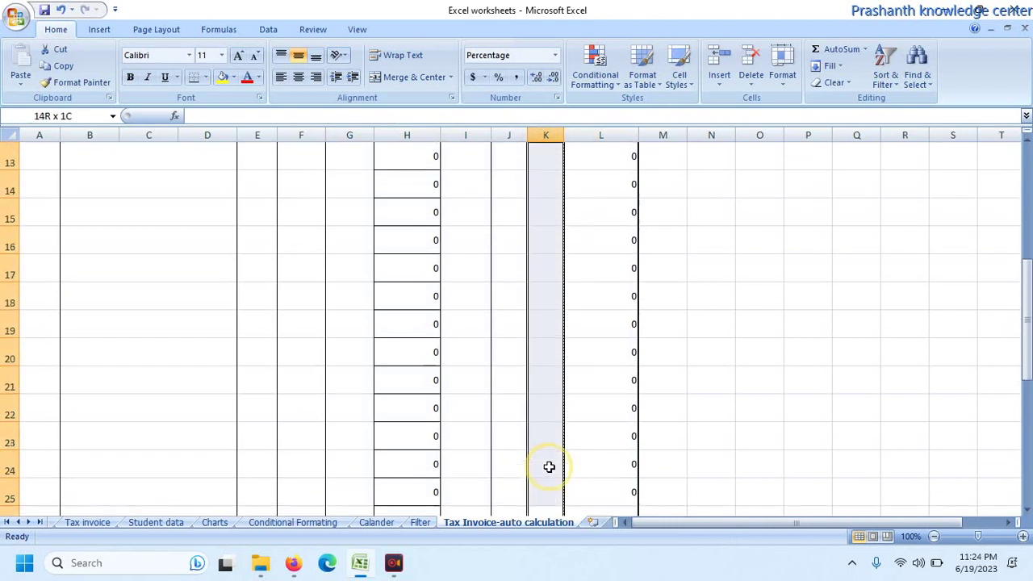
key(shift+Up)
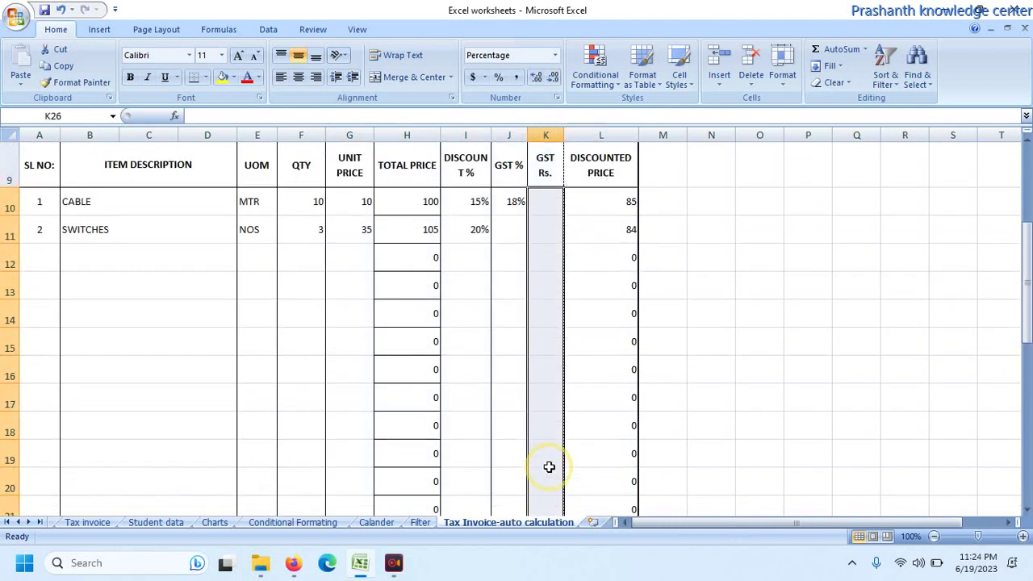
click(554, 55)
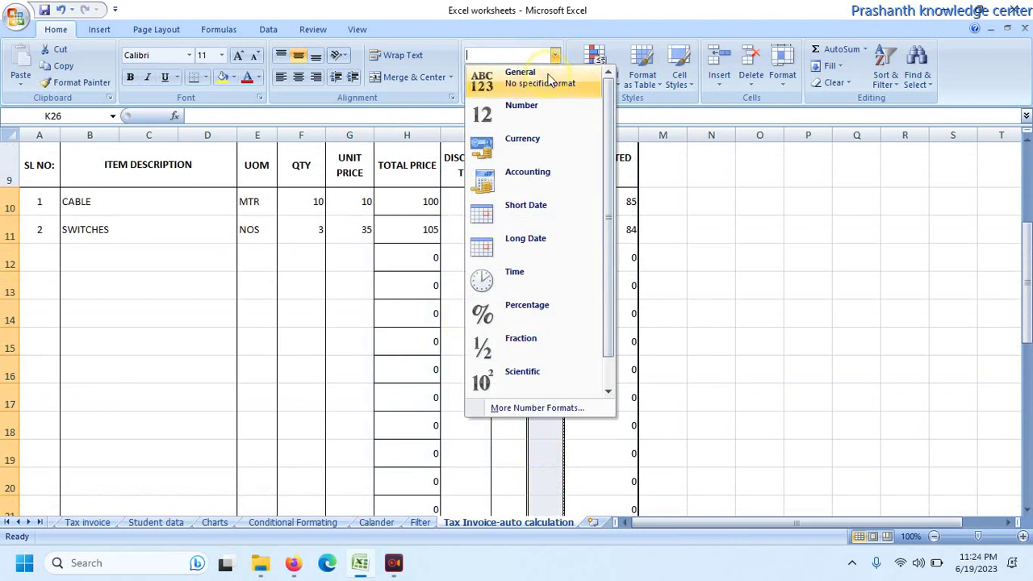
click(532, 115)
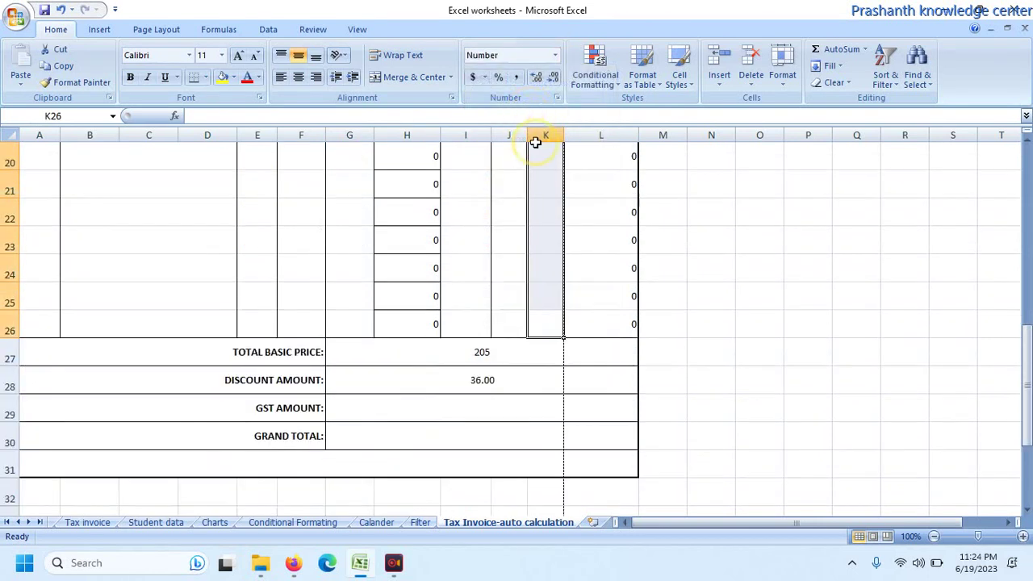
- Calculate the cable's GST amount in K10 as discounted price times GST percentage with =L10*J10
click(551, 202)
key(ctrl+Home)
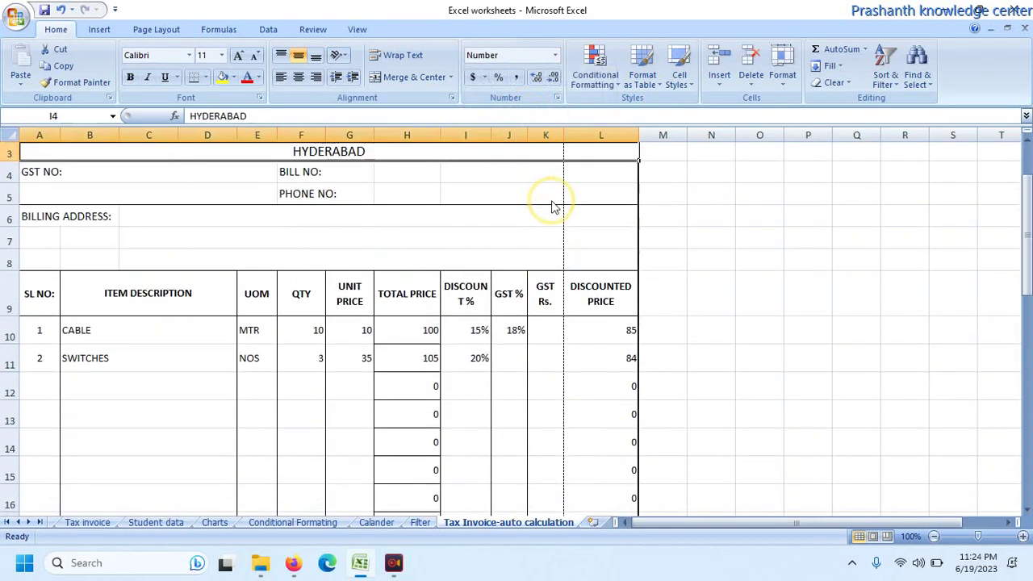
key(Down)
key(Down)
key(Down)
key(Down)
key(Down)
key(Down)
key(Down)
key(Down)
key(Down)
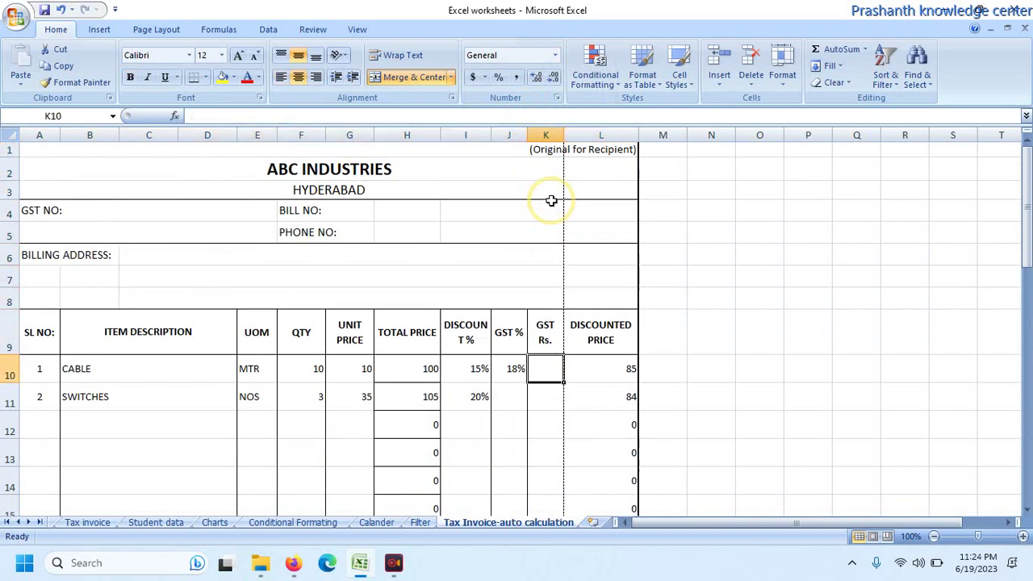
text(=)
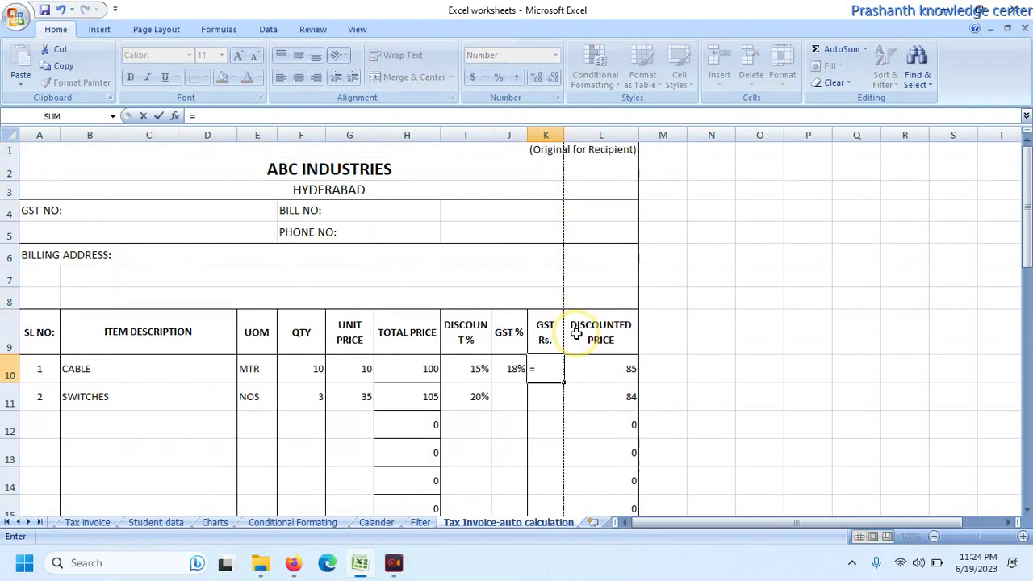
click(589, 373)
text(*)
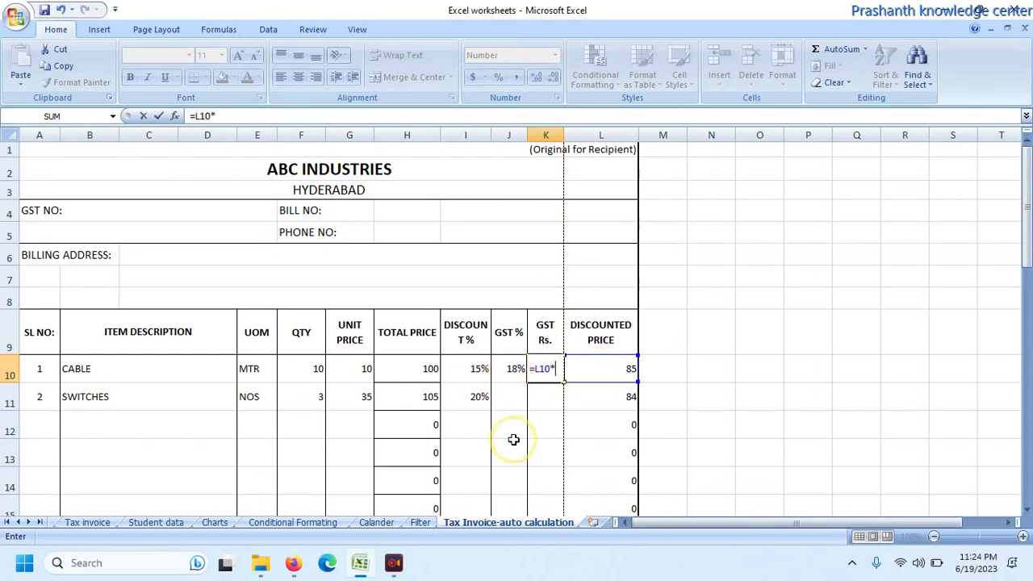
click(507, 368)
key(Return)
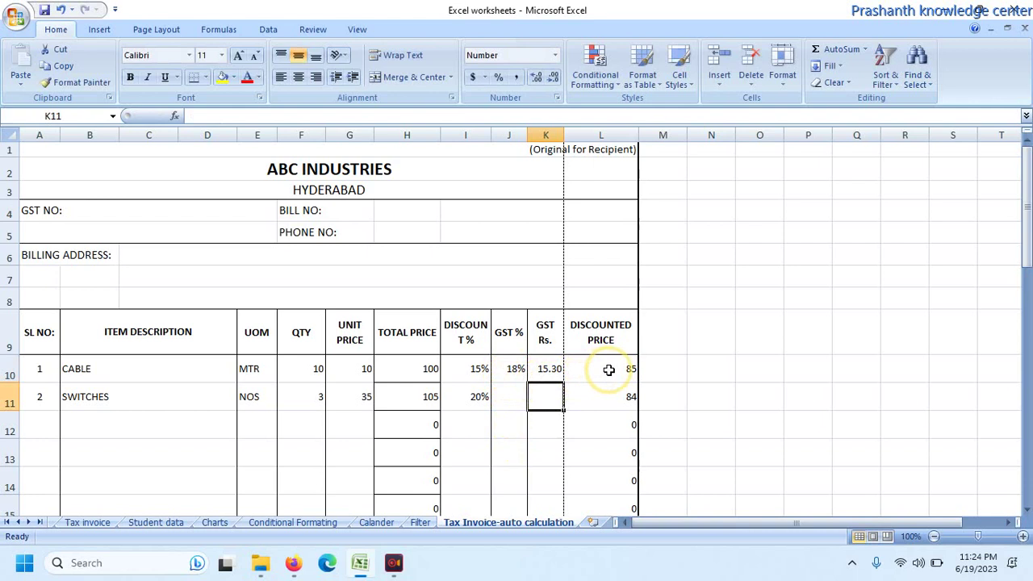
- Check the cable's GST amount with a scratch calculation =85*0.18 in N10 and clear it
click(722, 367)
text(=85*0.)
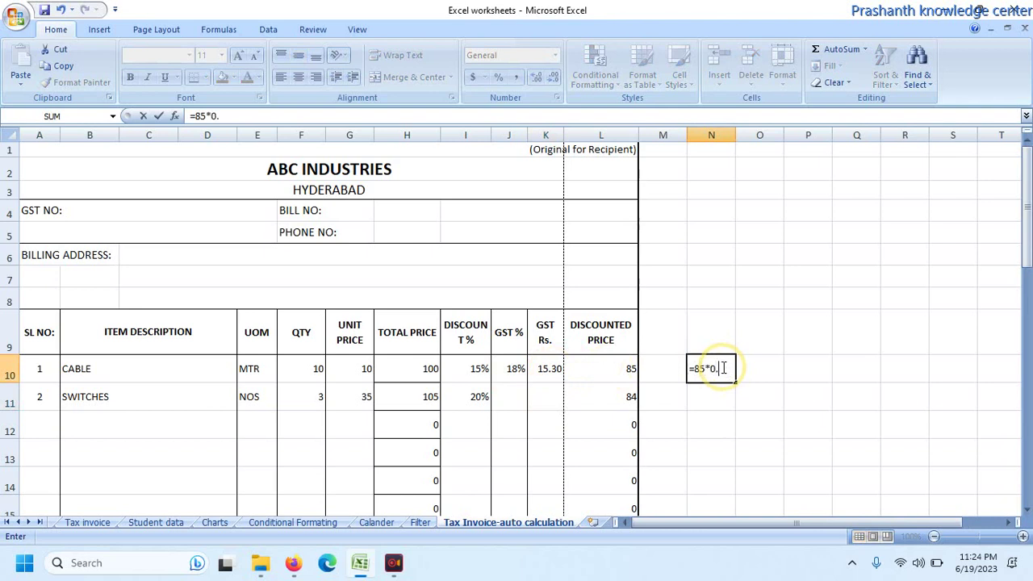
text(18)
key(Return)
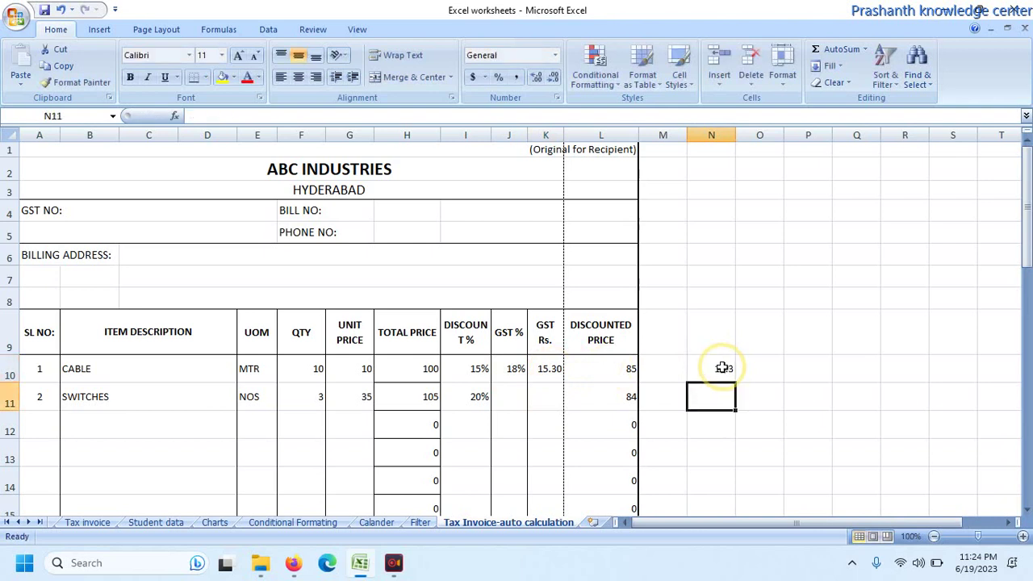
click(718, 373)
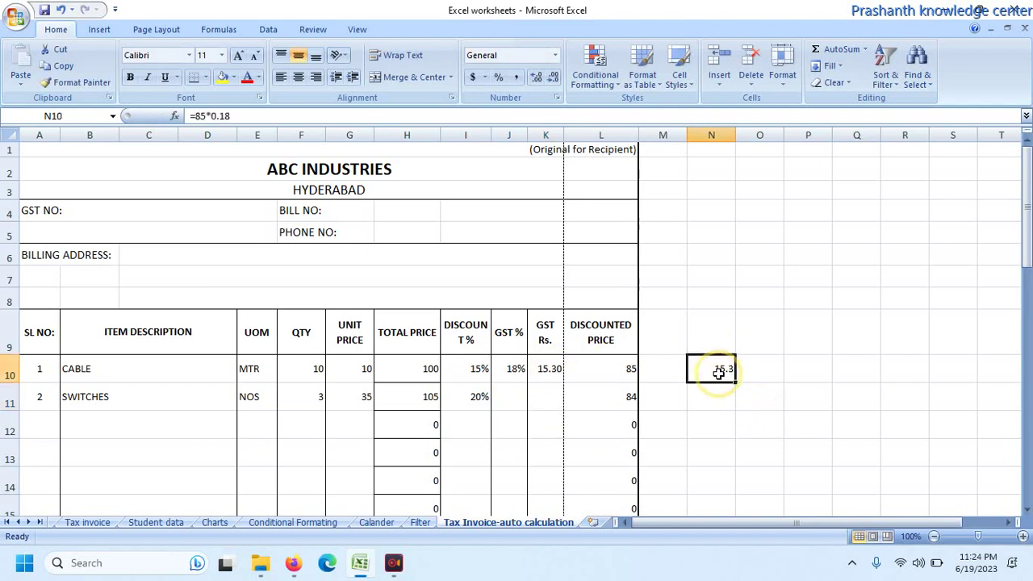
- Fill the GST amount formula in K10 down to row 26
click(603, 372)
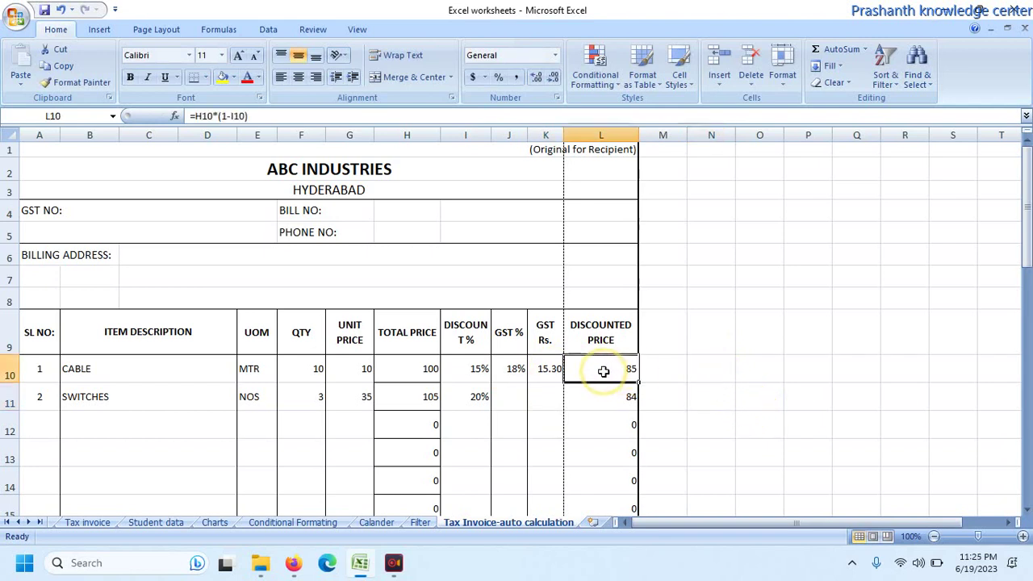
click(555, 369)
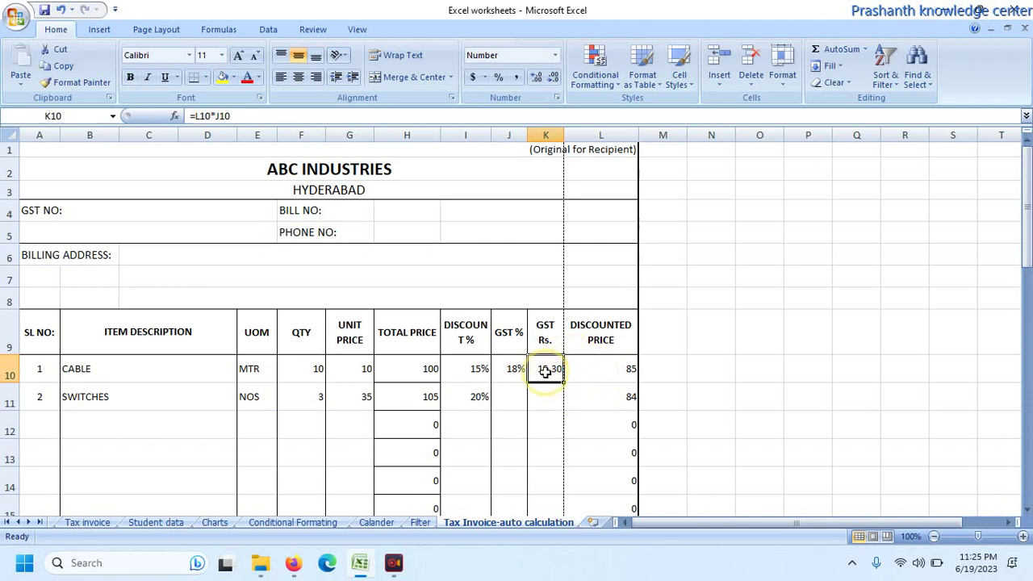
drag(564, 382, 547, 426)
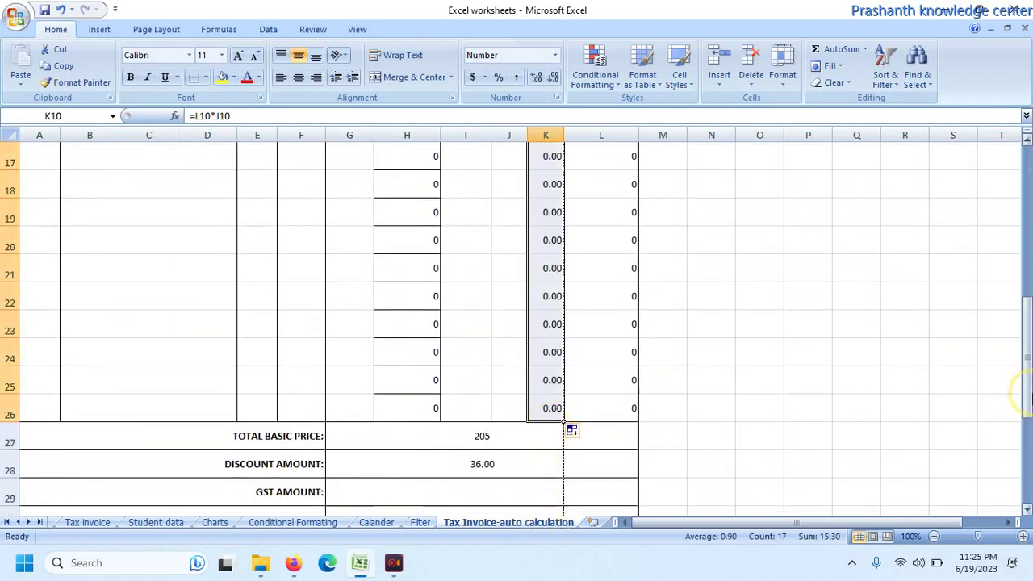
- Set the GST percentage for the switches in J11 to 12%
drag(1023, 359, 1023, 208)
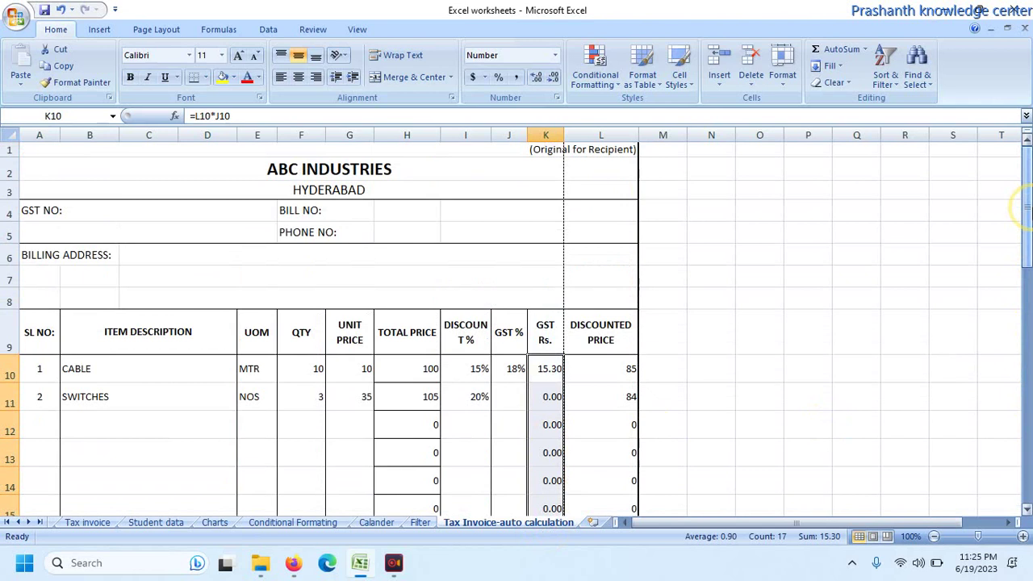
click(509, 390)
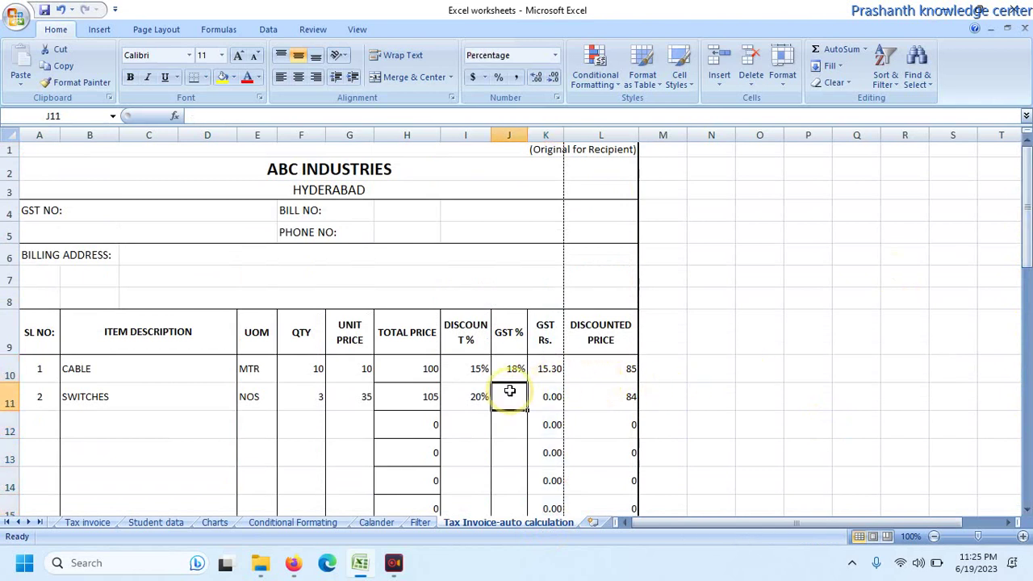
text(12)
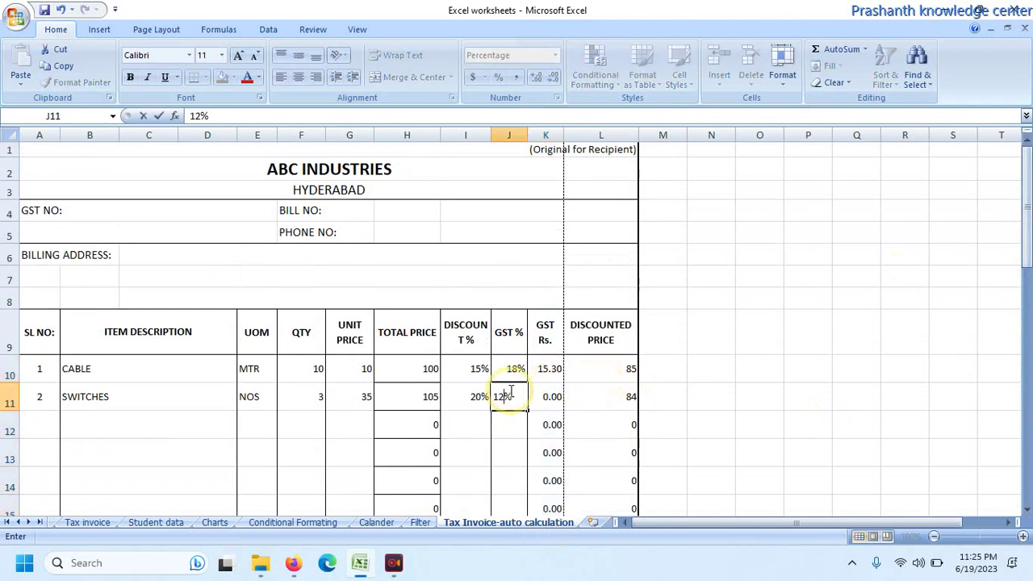
key(Return)
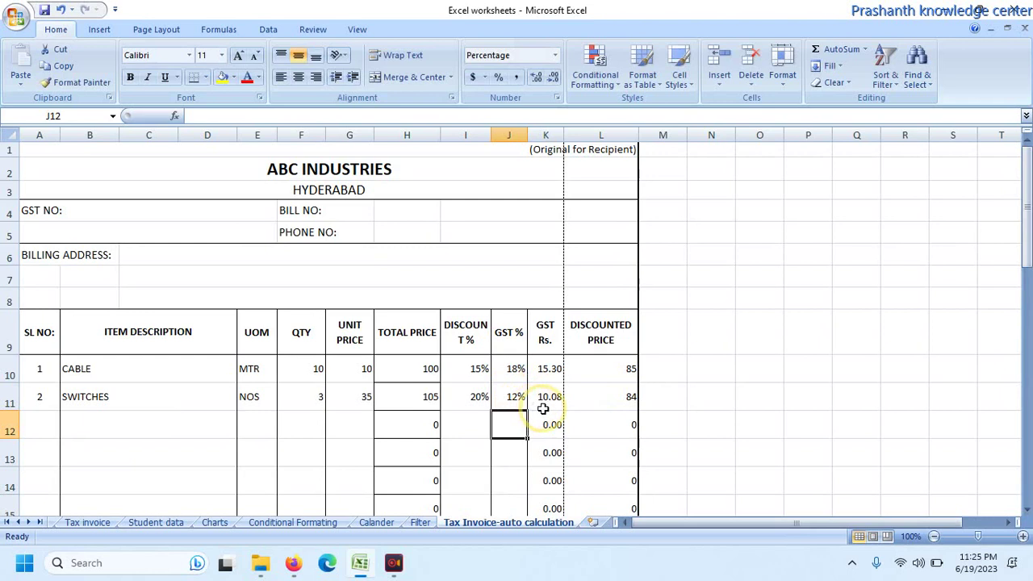
- Set the discount for the switches in I11 to 5%
click(471, 399)
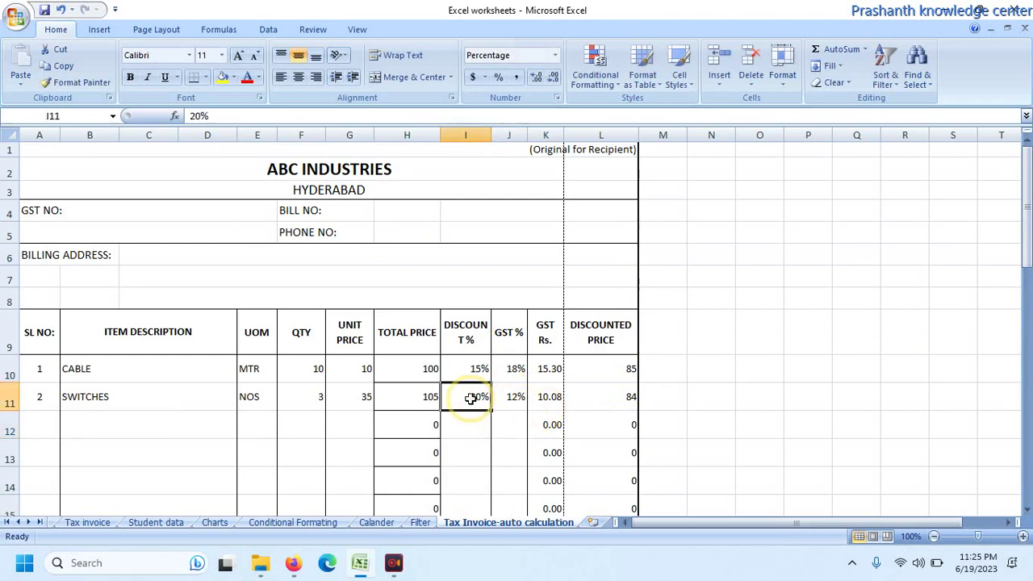
text(5)
key(Return)
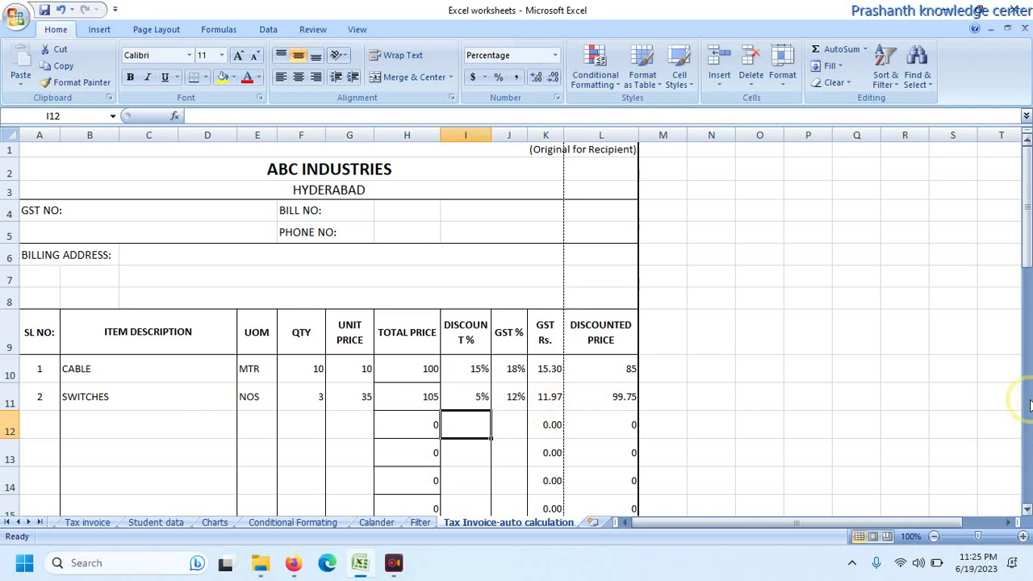
- Calculate the GST amount in G29 by summing the GST Rs. column with =SUM(K10:K26)
drag(1028, 208, 1023, 379)
click(472, 410)
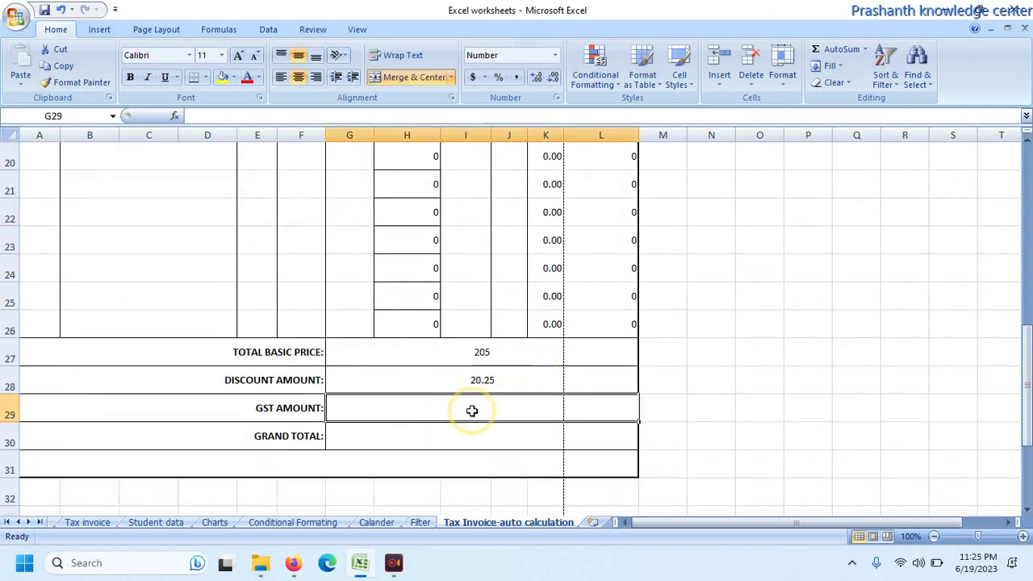
text(=SU)
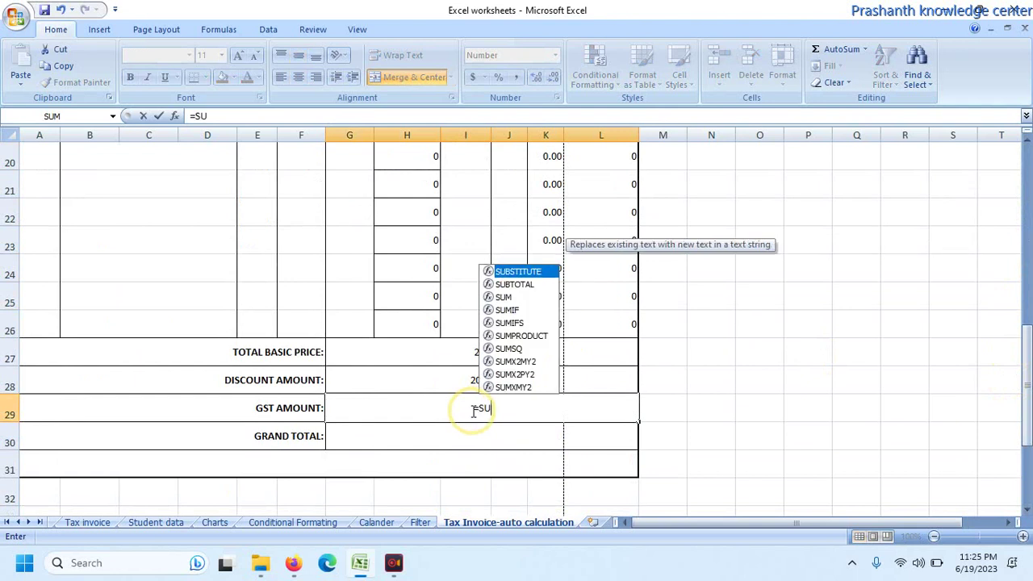
text(M()
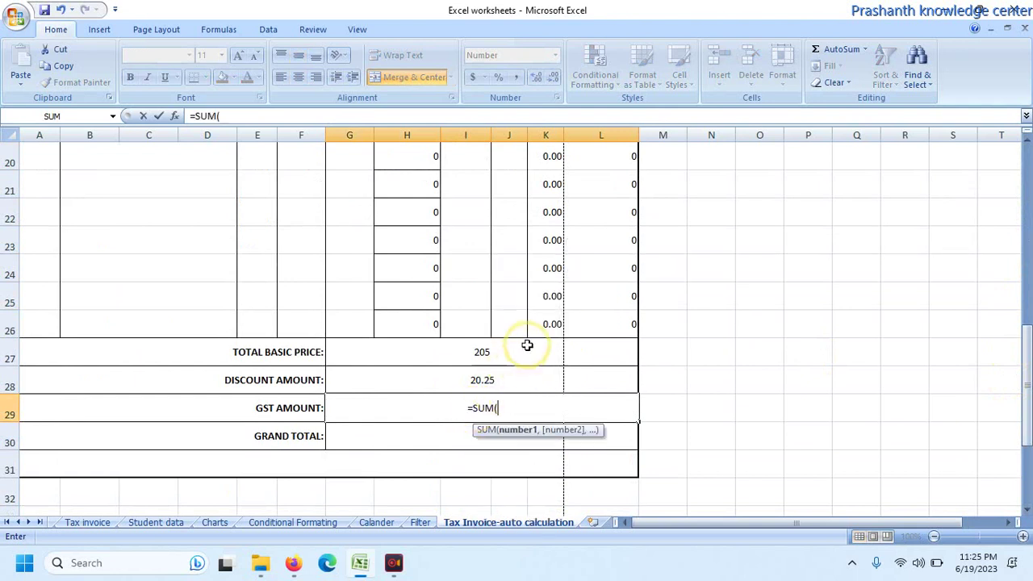
drag(538, 324, 539, 325)
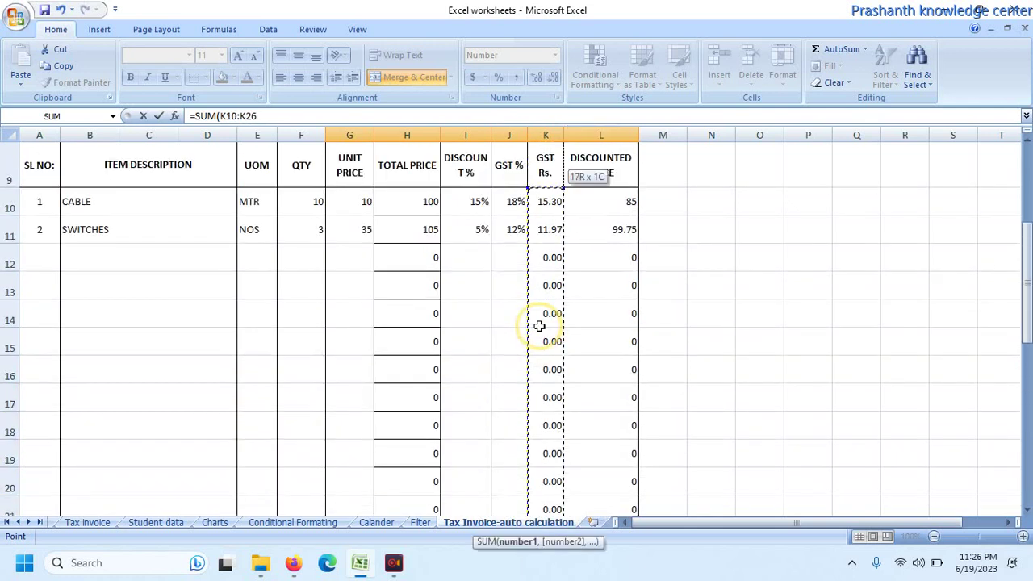
click(305, 116)
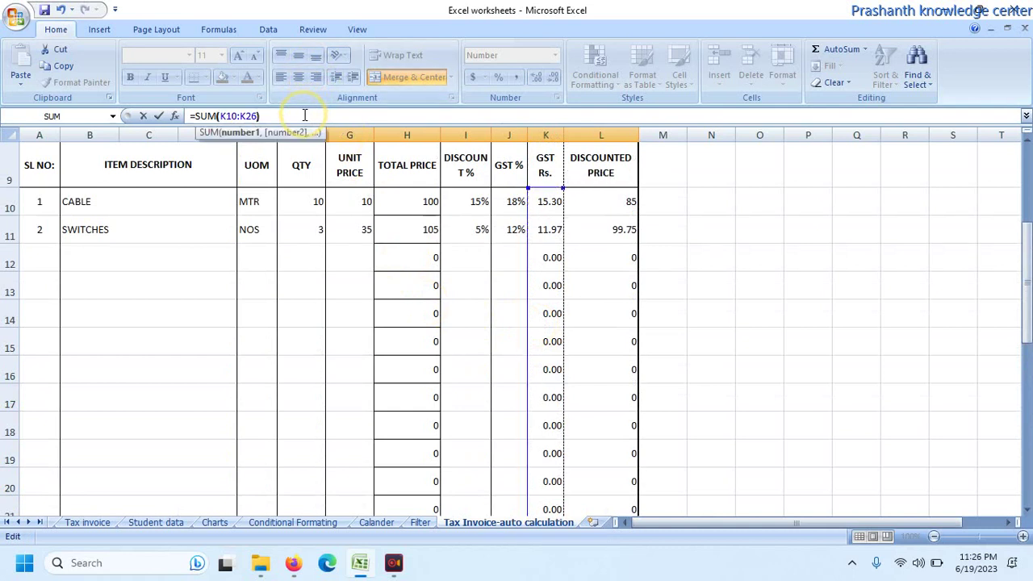
key(Return)
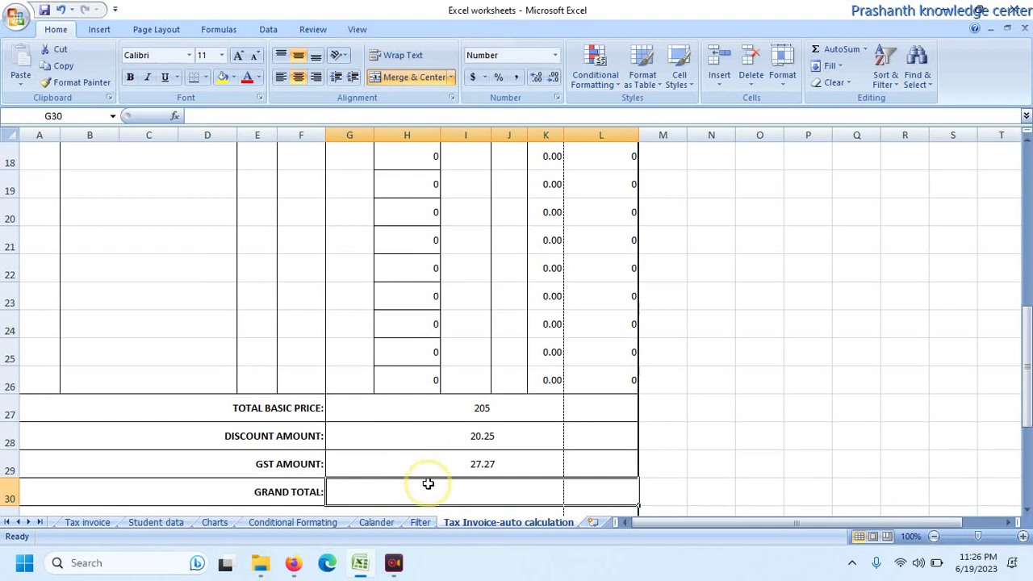
- Enter the grand total formula =SUM(L10:L26+G29) in G30
text(=sum)
key(Tab)
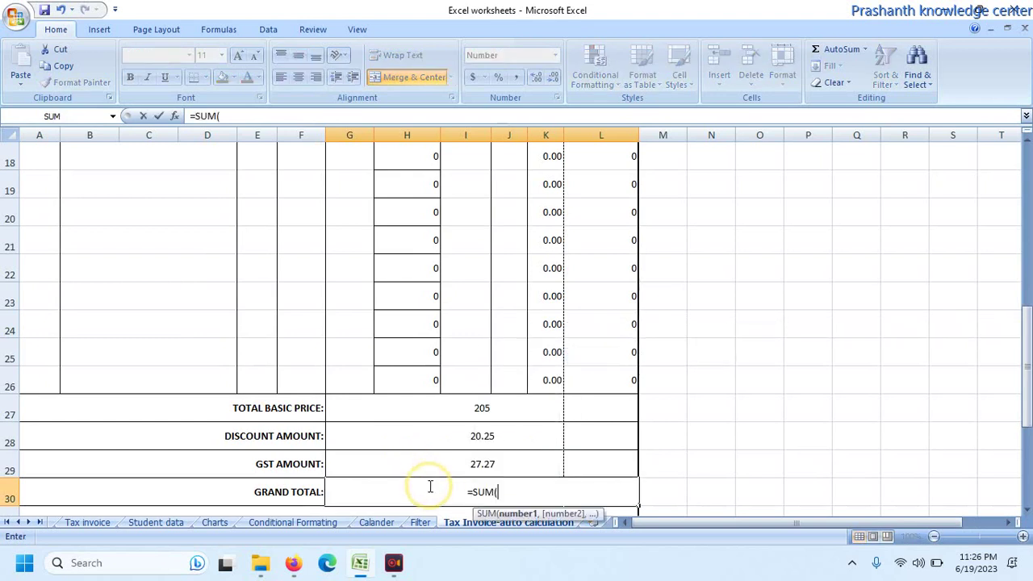
click(580, 387)
drag(581, 386, 582, 386)
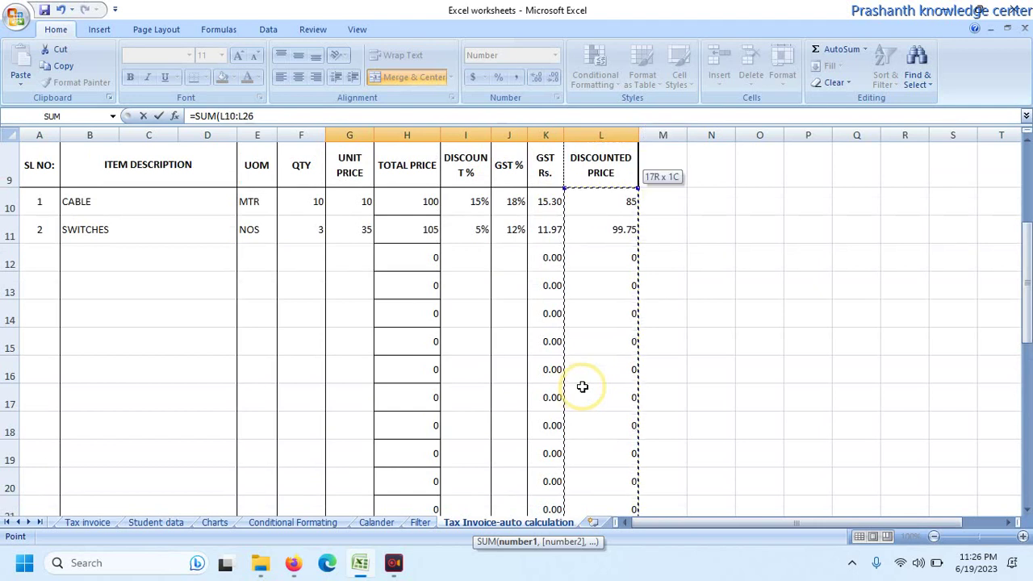
text(+)
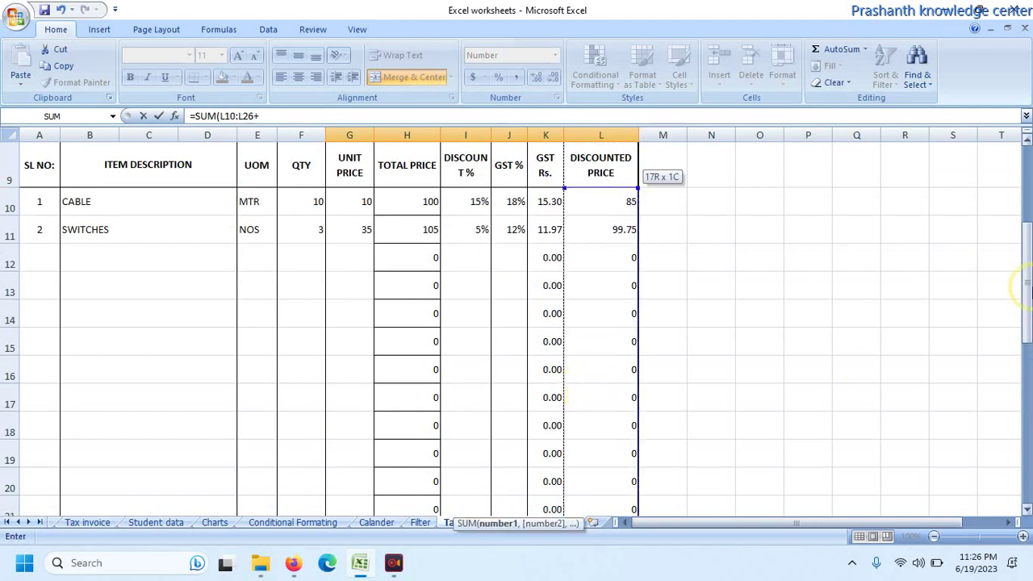
drag(1026, 267, 1021, 360)
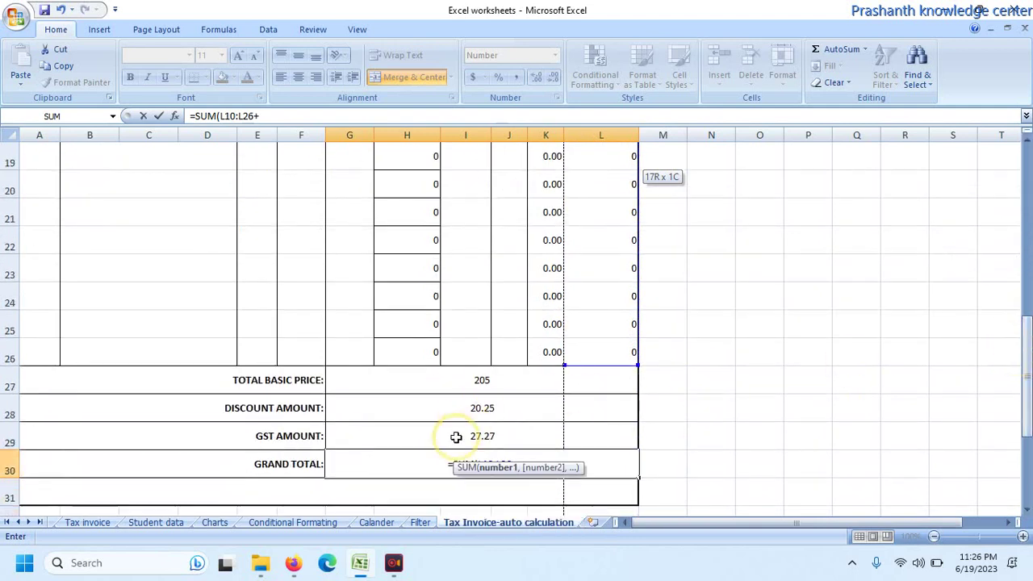
click(455, 436)
key(Return)
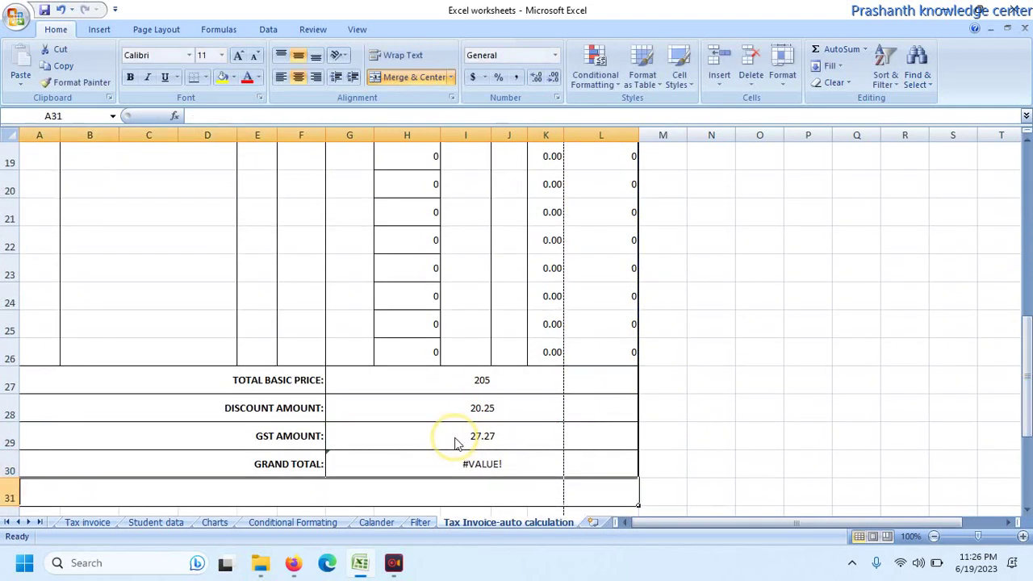
- Correct the grand total formula in G30 to =SUM(L10:L26)+G29
click(463, 462)
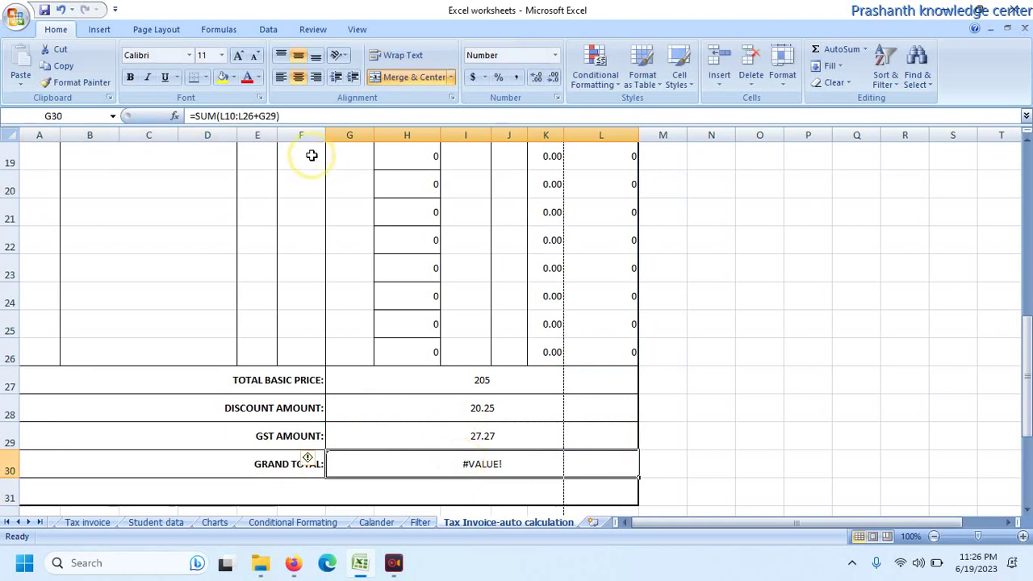
click(255, 116)
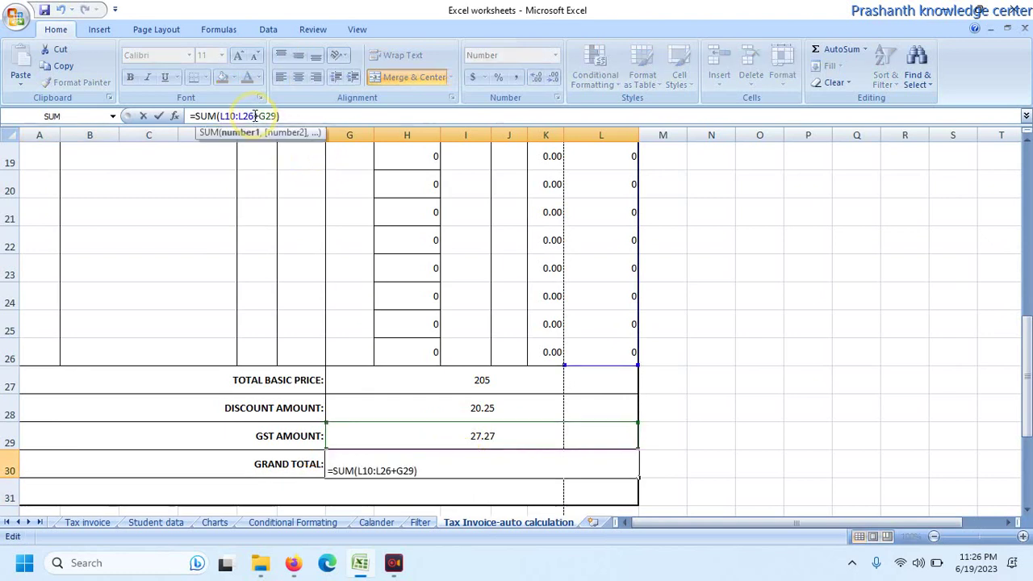
text())
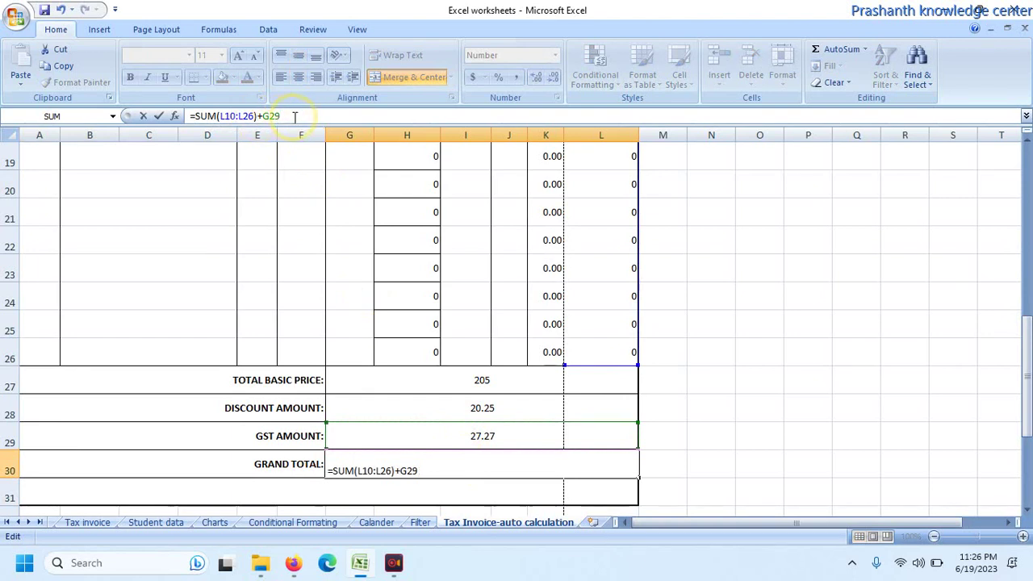
key(Return)
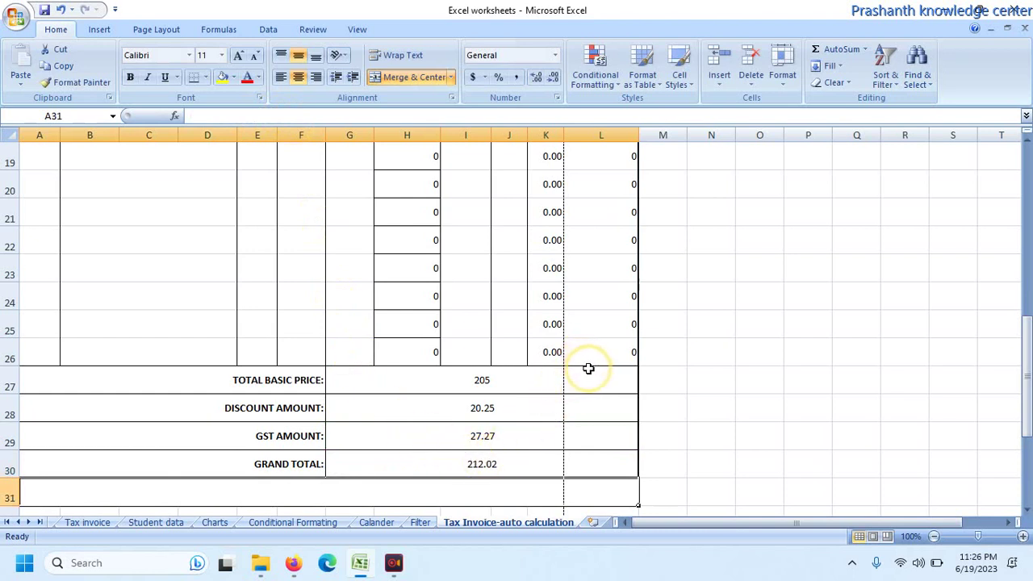
- Calculate the total basic price minus the discount amount in N27 with =G27-G28 as a check
click(706, 379)
text(=)
click(538, 380)
text(-)
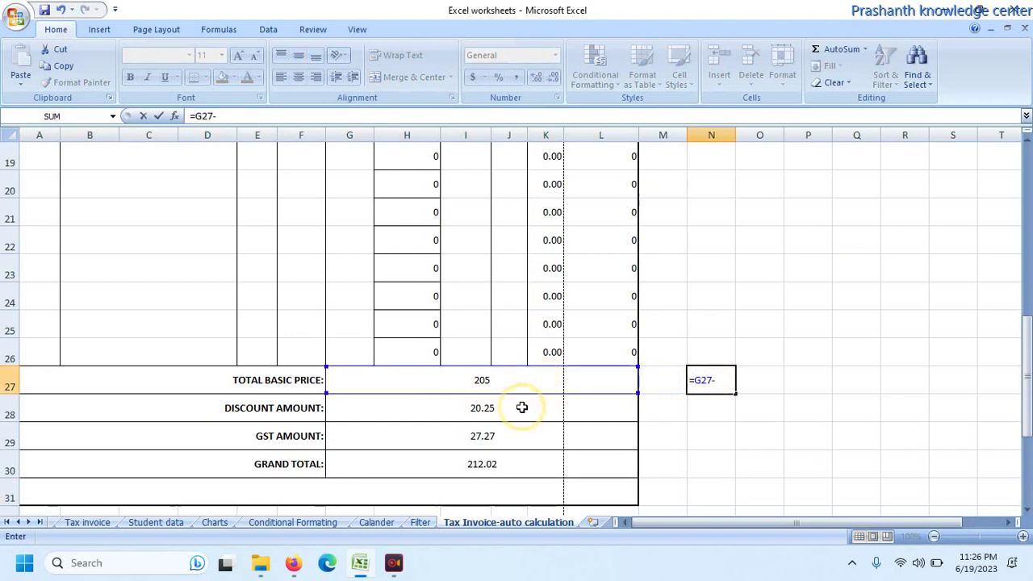
click(496, 414)
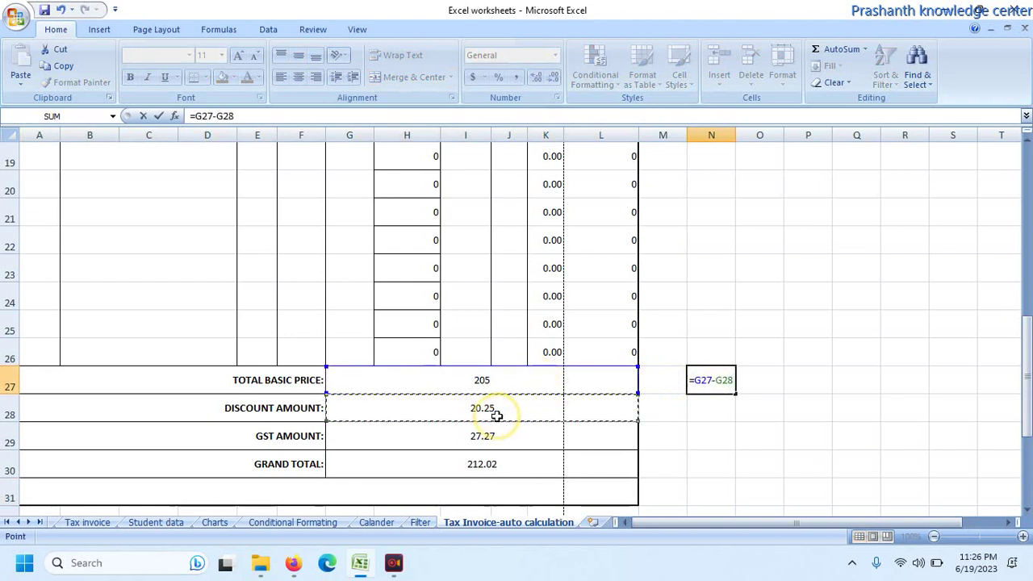
key(Return)
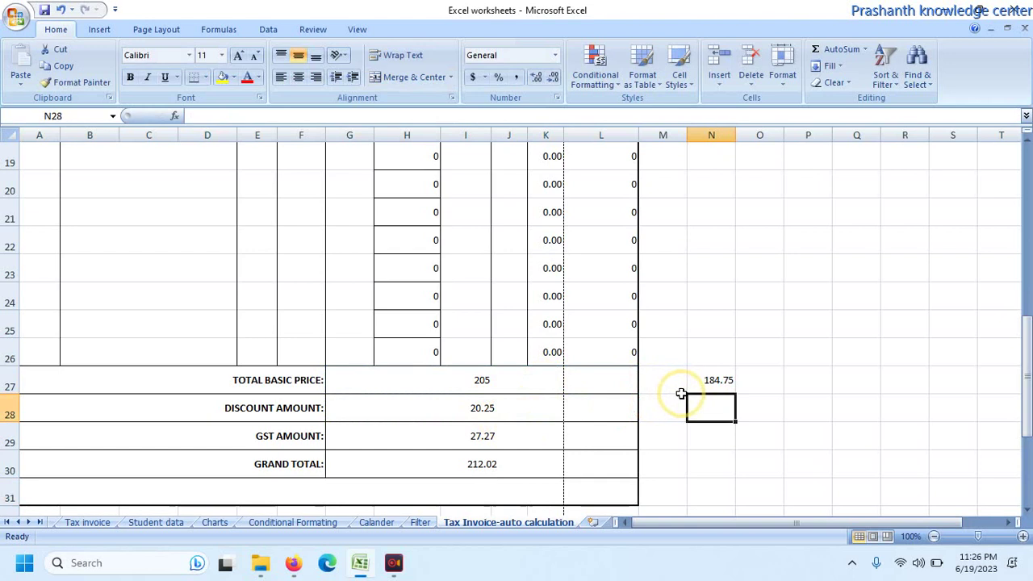
- Add the GST amount to the discounted total in N28 with =N27+G29 to check the grand total
key(Up)
text(=)
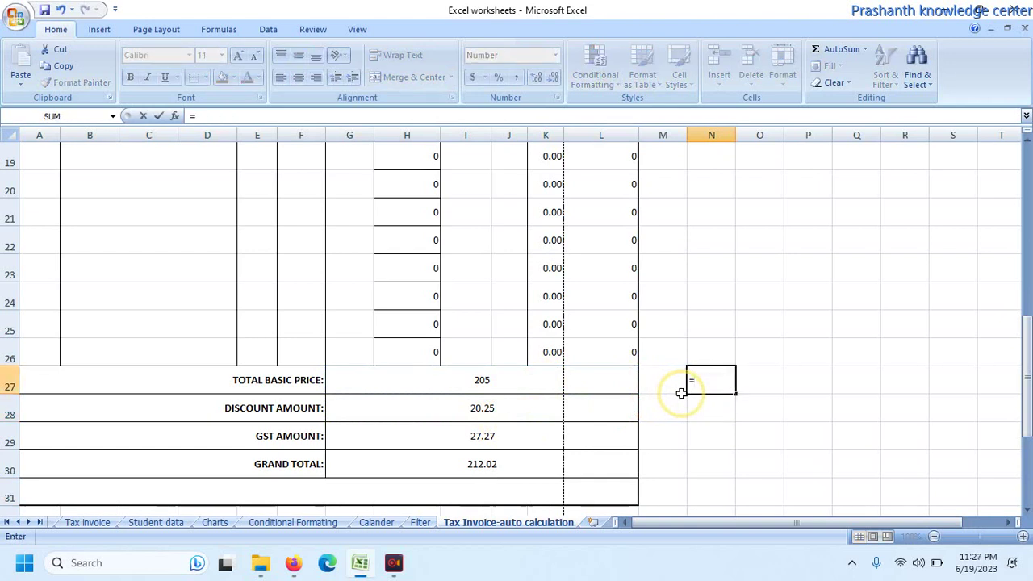
key(Escape)
key(Down)
text(=)
key(Up)
text(+)
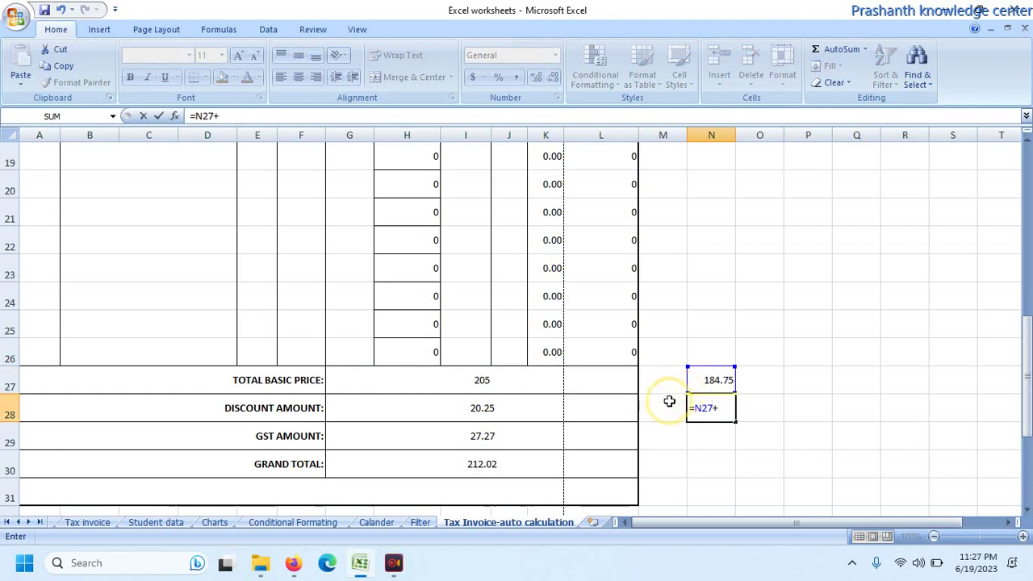
click(510, 434)
key(Return)
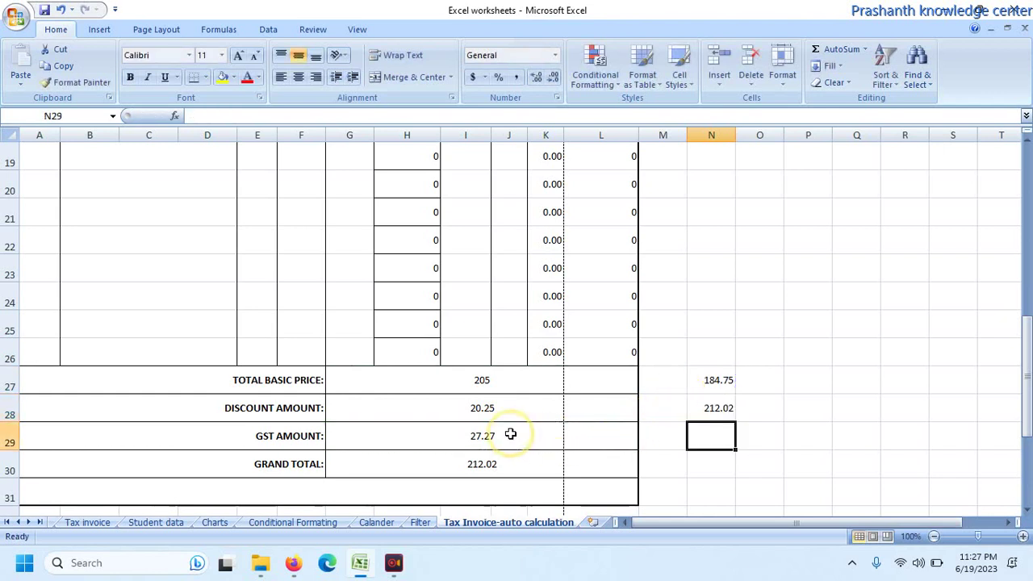
- Delete the check calculations in N27 and N28
key(Up)
key(Up)
key(Delete)
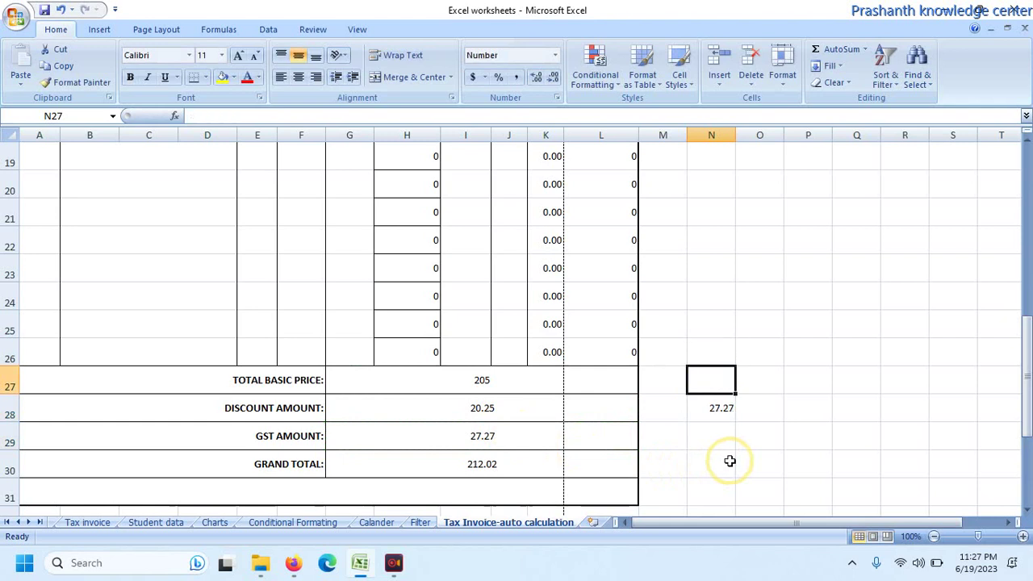
key(Down)
key(Delete)
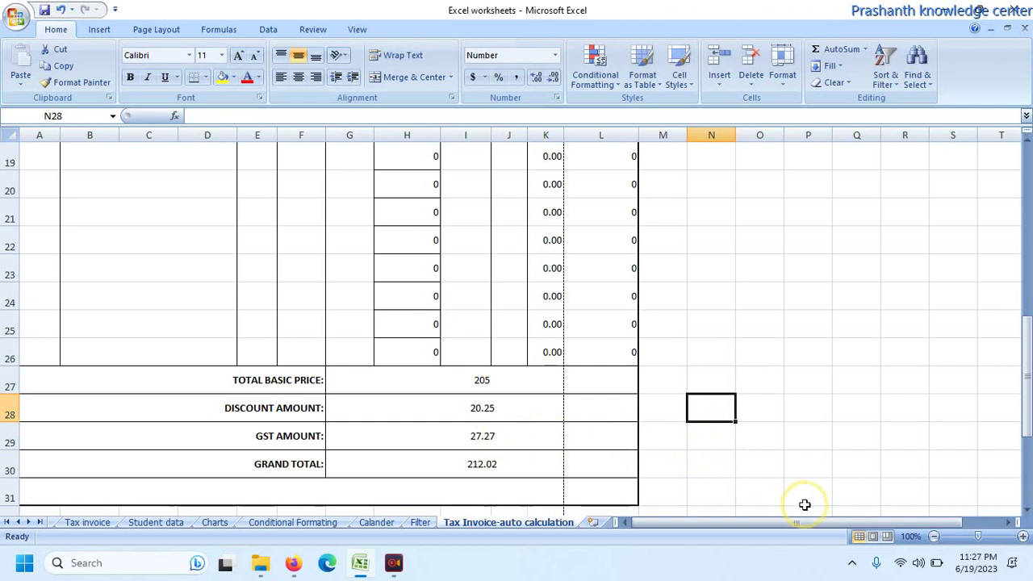
- Split the worksheet window above row 9 and remove the vertical split, keeping only the horizontal one
drag(1026, 365, 1027, 164)
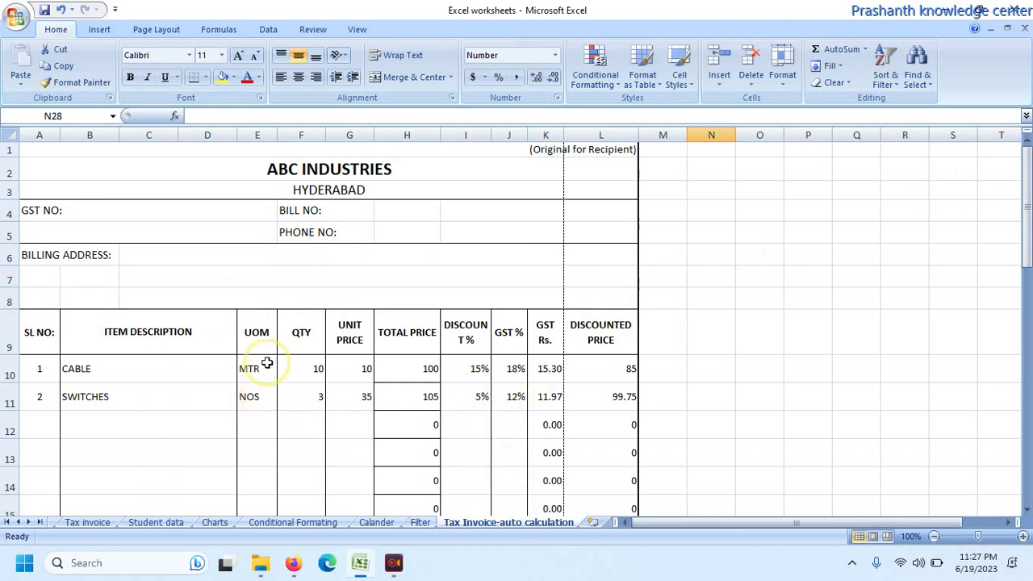
click(357, 29)
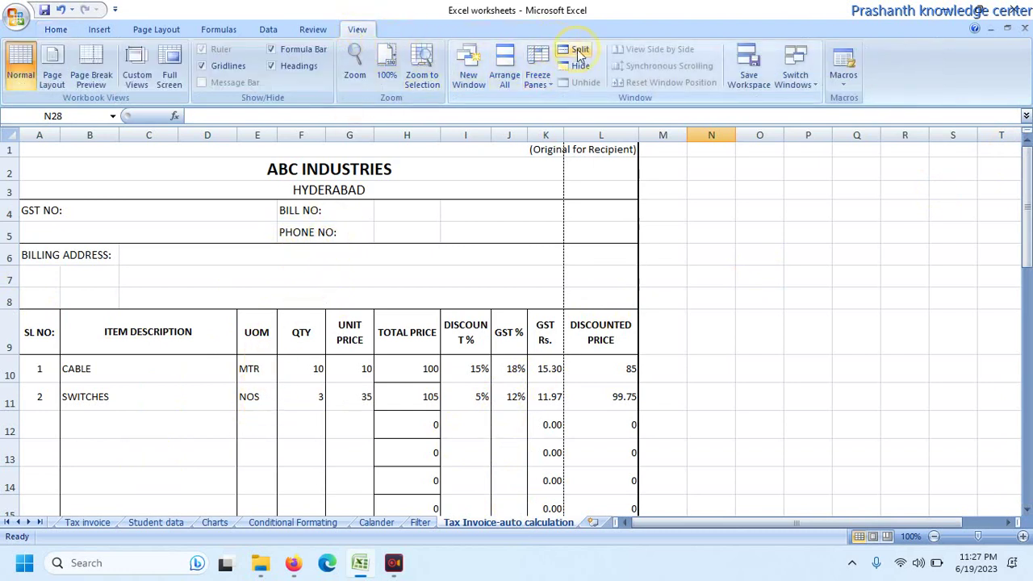
click(578, 52)
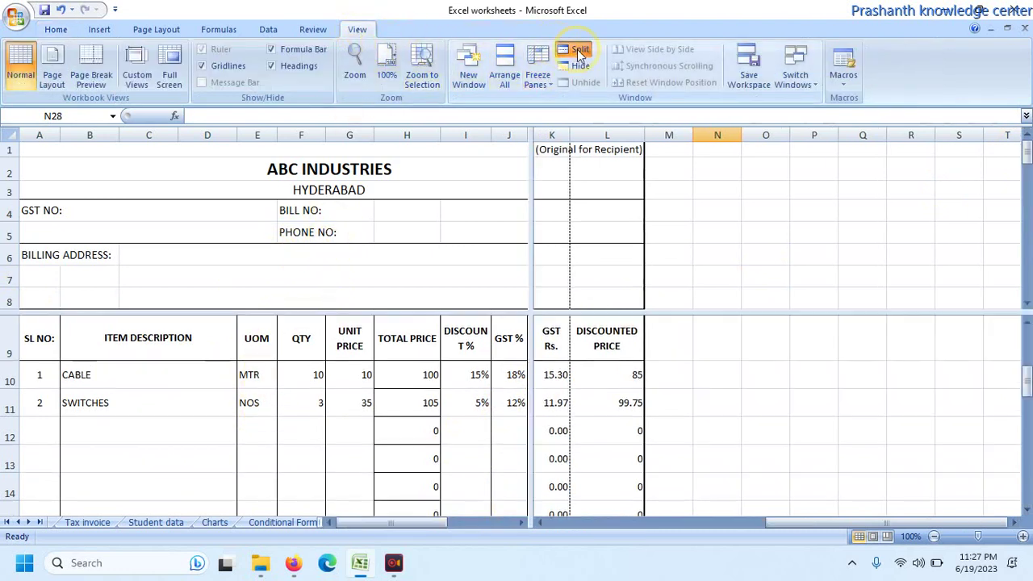
double_click(529, 226)
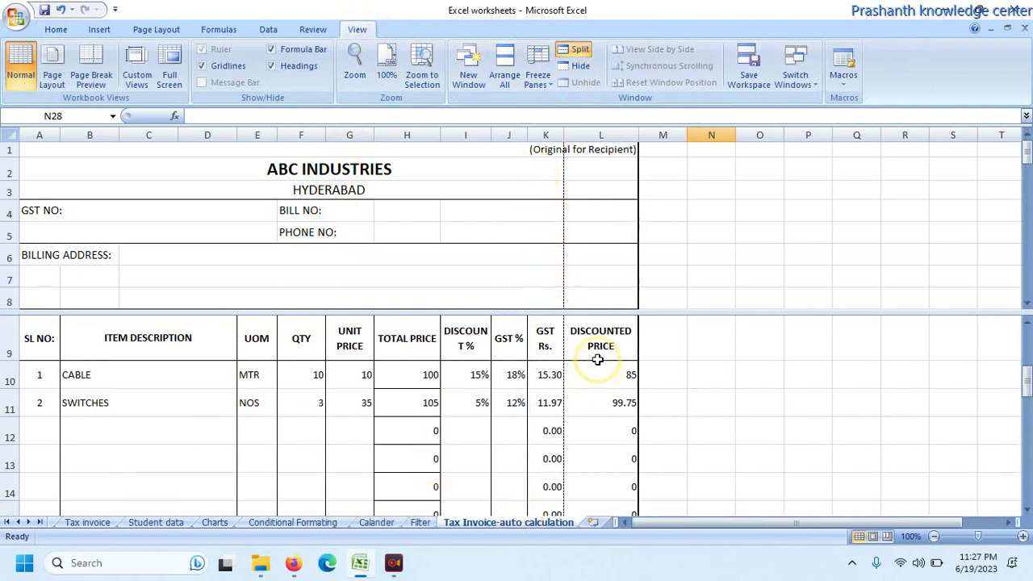
drag(583, 311, 580, 326)
drag(526, 270, 523, 336)
click(524, 337)
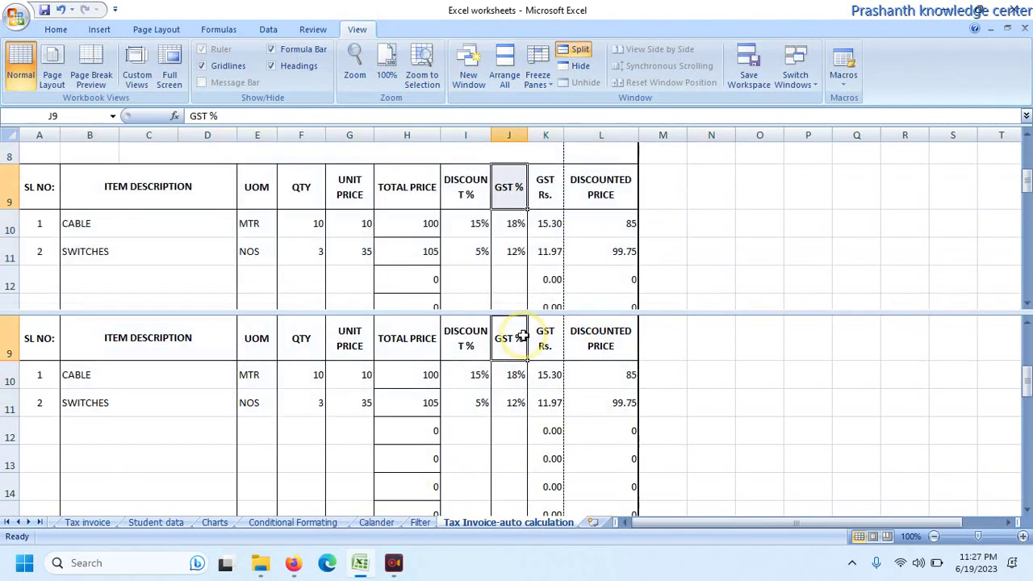
click(435, 206)
key(Up)
key(ctrl+Home)
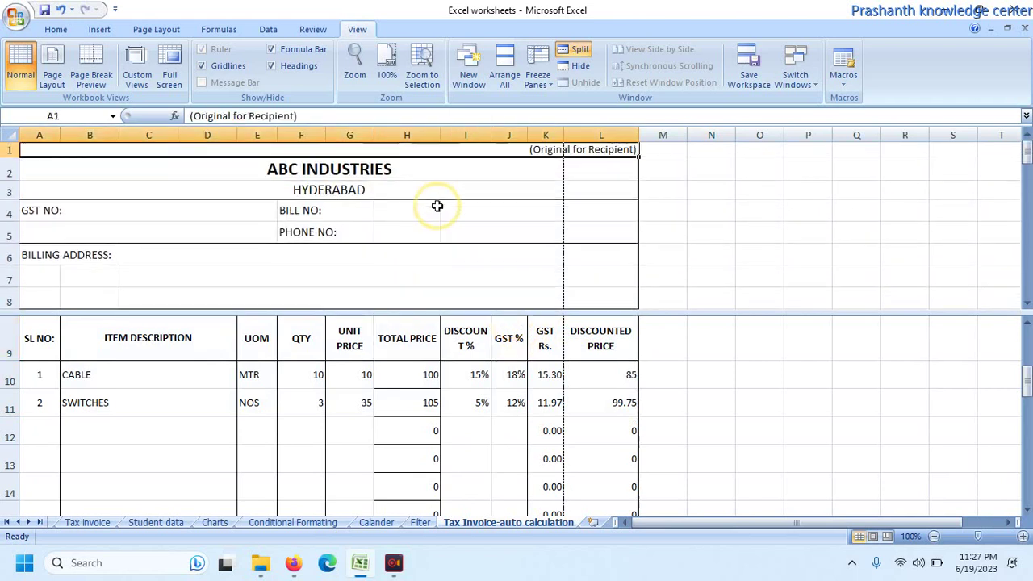
- Bring the item table's header and first item rows, 9 to 13, into view in the upper pane
key(Down)
key(Down)
key(Down)
key(Down)
key(Down)
key(Down)
key(Down)
key(Down)
key(Down)
key(Down)
key(Down)
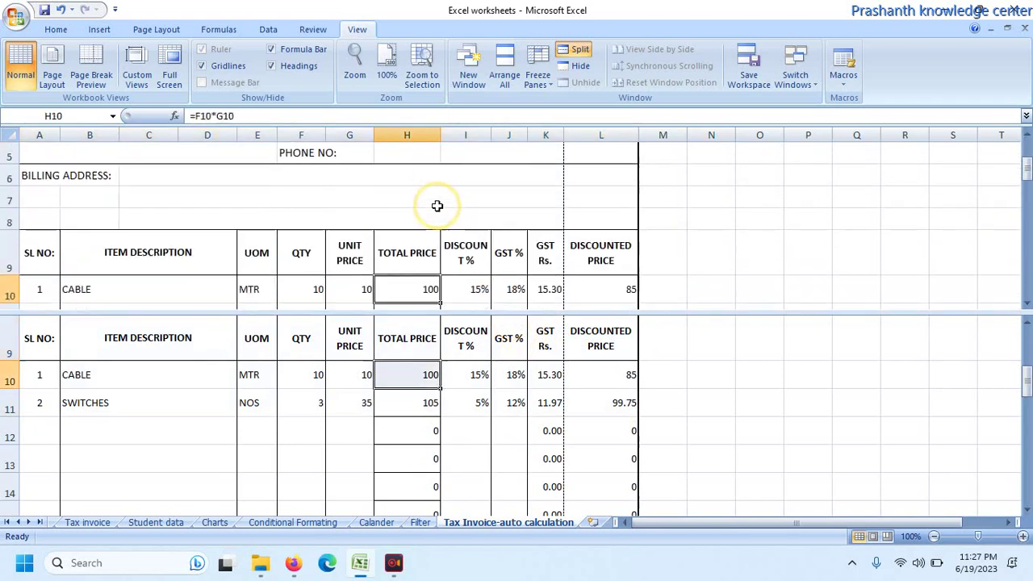
key(Down)
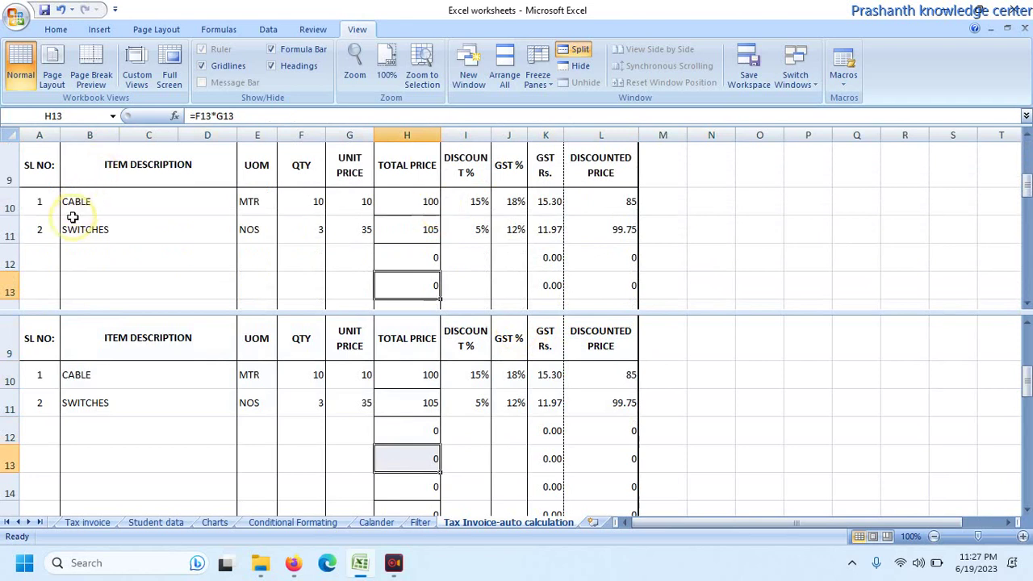
click(47, 251)
- Bring the invoice's totals rows, 27 to 30, into view in the lower pane
click(95, 347)
key(Down)
key(Down)
key(Down)
key(Down)
key(Down)
key(Down)
key(Down)
key(Down)
key(Down)
key(Down)
key(Down)
key(Down)
key(Down)
key(Down)
key(Down)
key(Down)
key(Down)
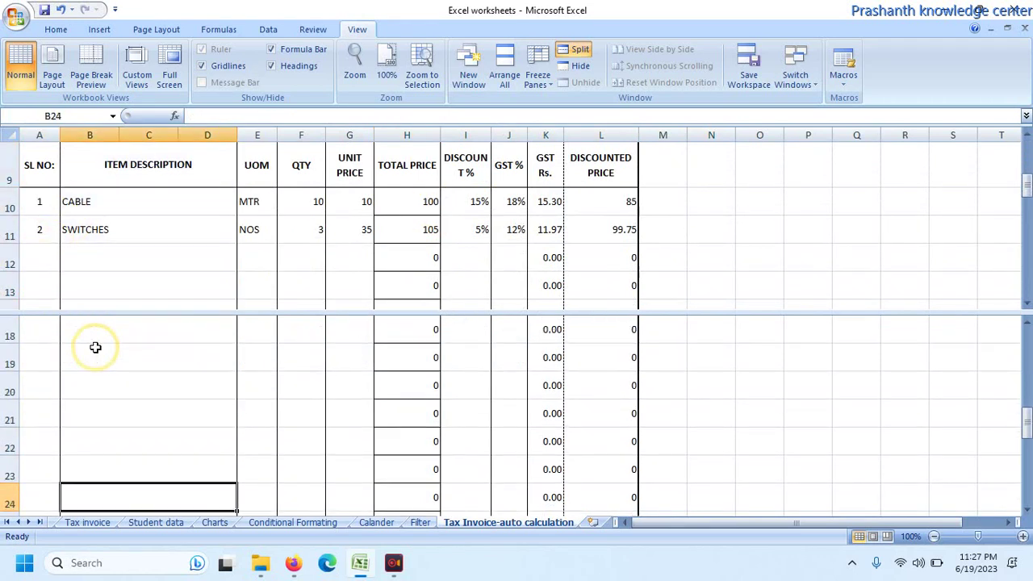
key(Down)
key(Down)
key(Down)
key(Down)
key(Down)
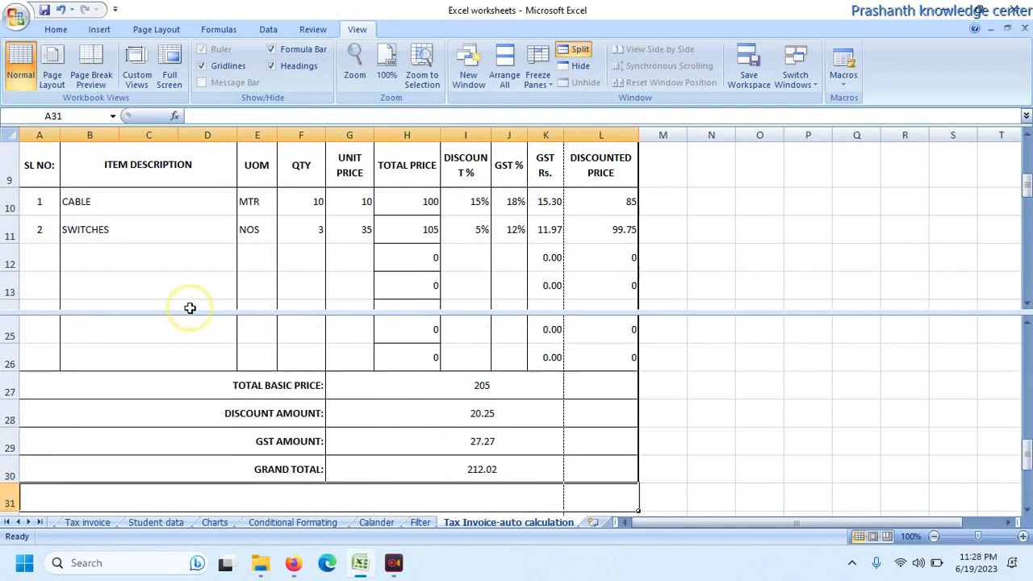
- Add a third item in row 12 with serial number 3, description SOCKETS and UOM NOS
click(53, 253)
text(3)
key(Tab)
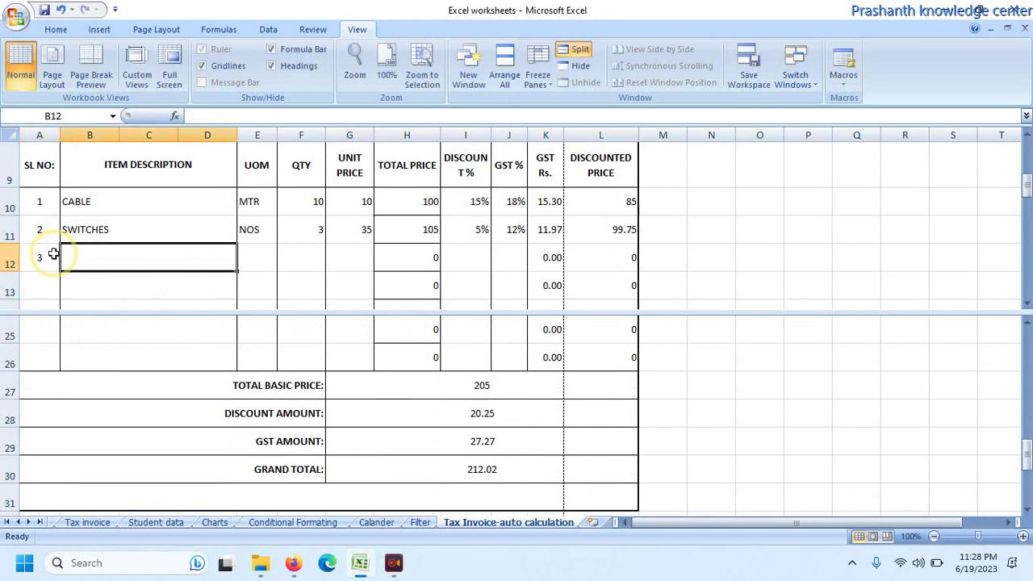
text(SOCK)
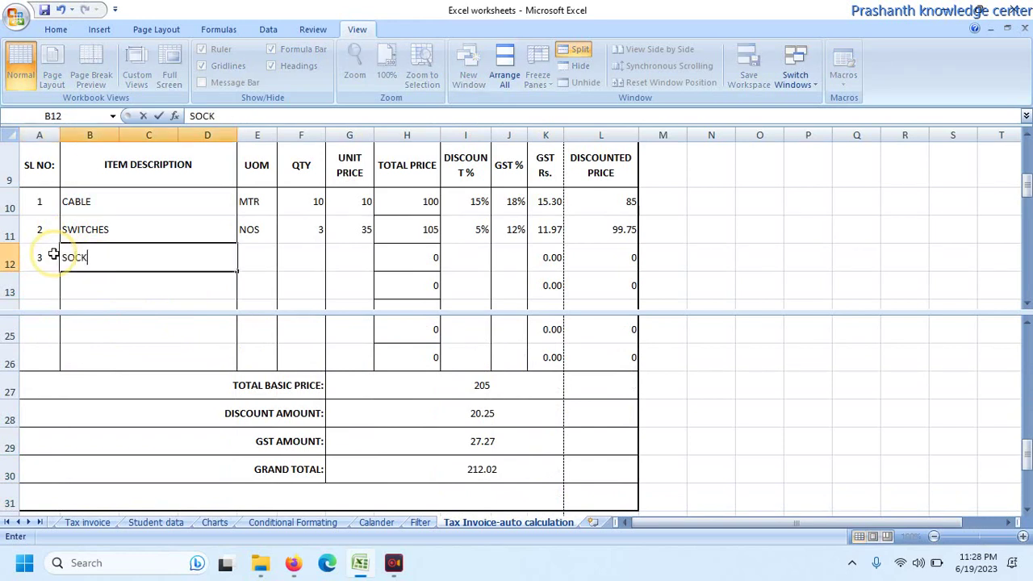
text(ETS)
key(Tab)
text(NO)
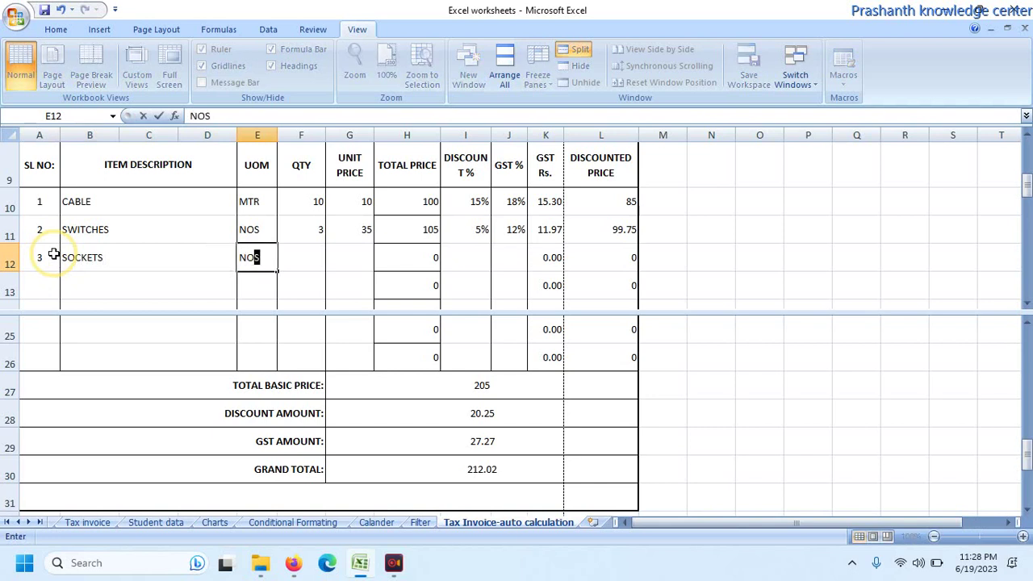
key(Tab)
- Set the sockets' quantity to 5 and unit price to 45
text(5)
key(Tab)
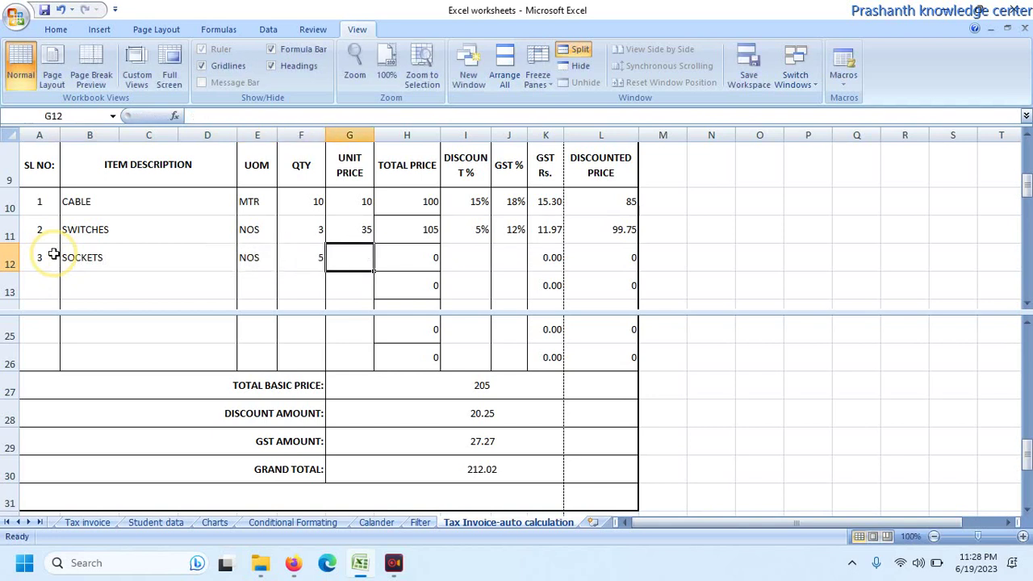
text(45)
key(Tab)
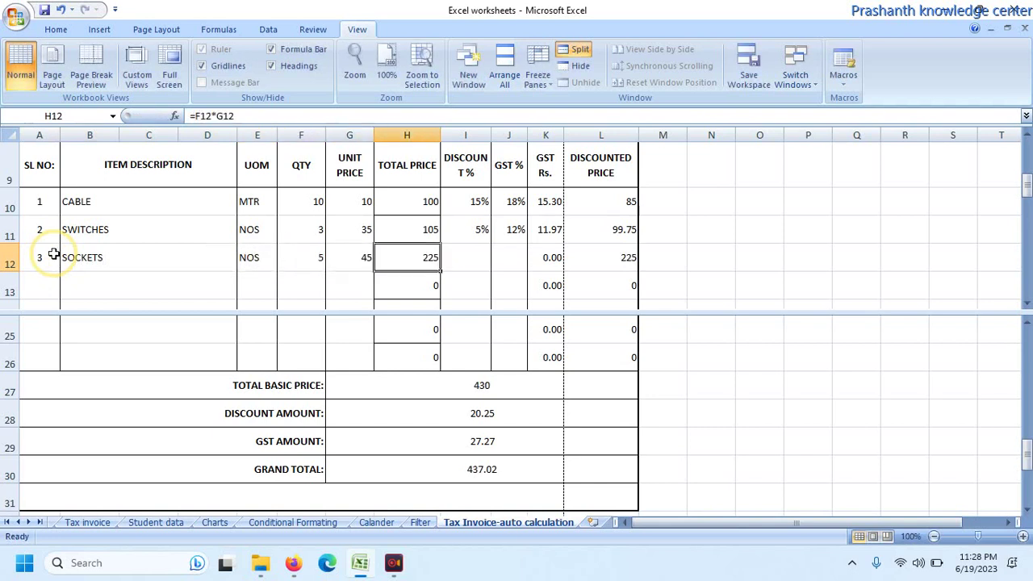
- Set the sockets' discount to 10% and GST to 18% in row 12
click(458, 256)
text(10)
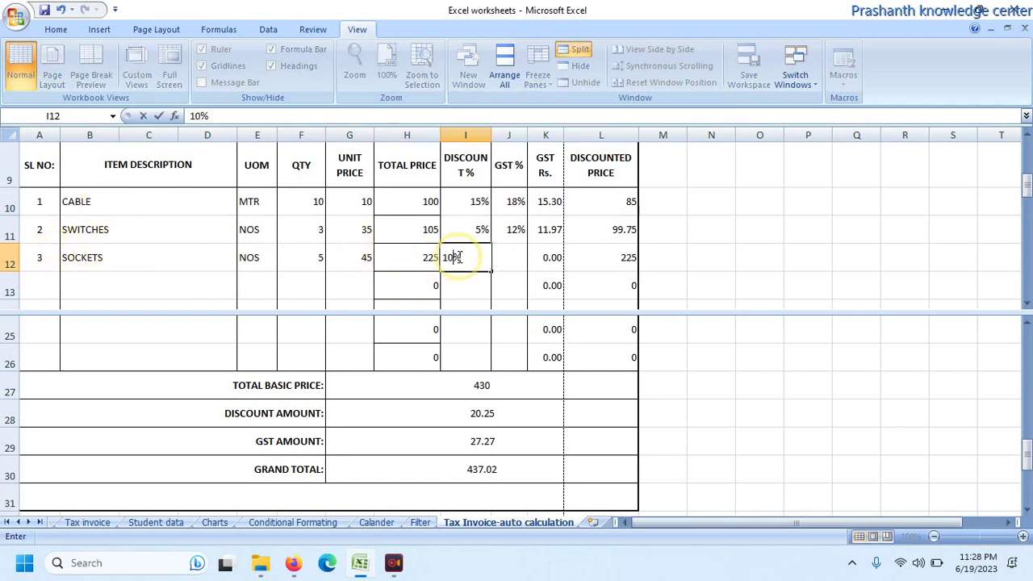
key(Tab)
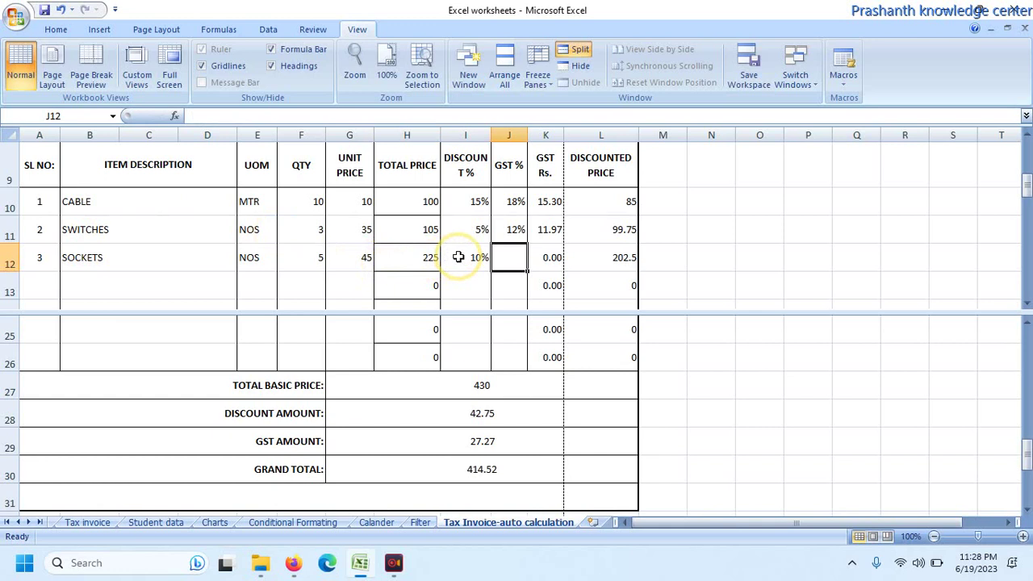
text(18)
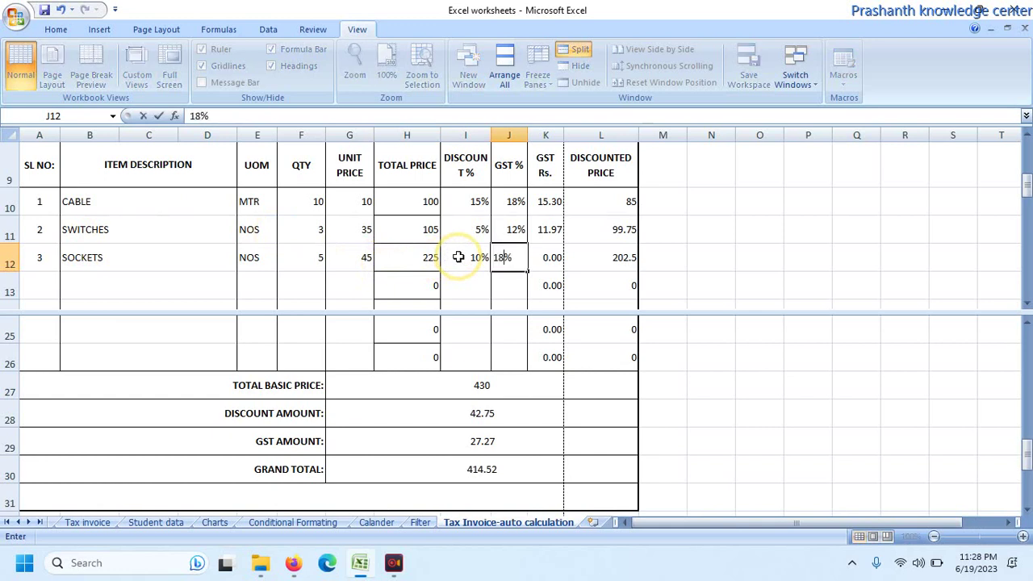
text(8)
key(Tab)
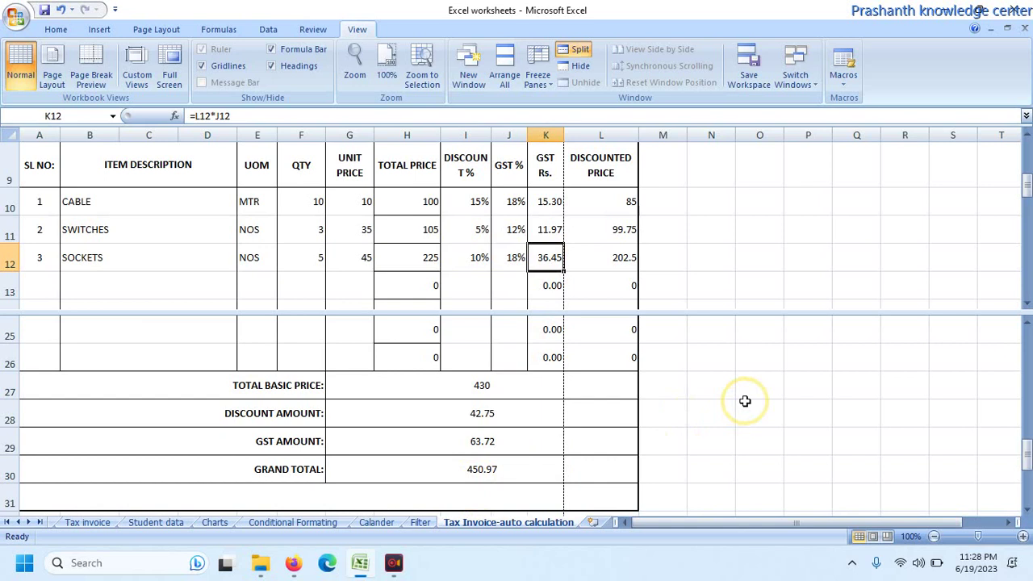
- Add a fourth item in row 13 with serial number 4, description SWITCH BOARD and UOM NOS
click(44, 284)
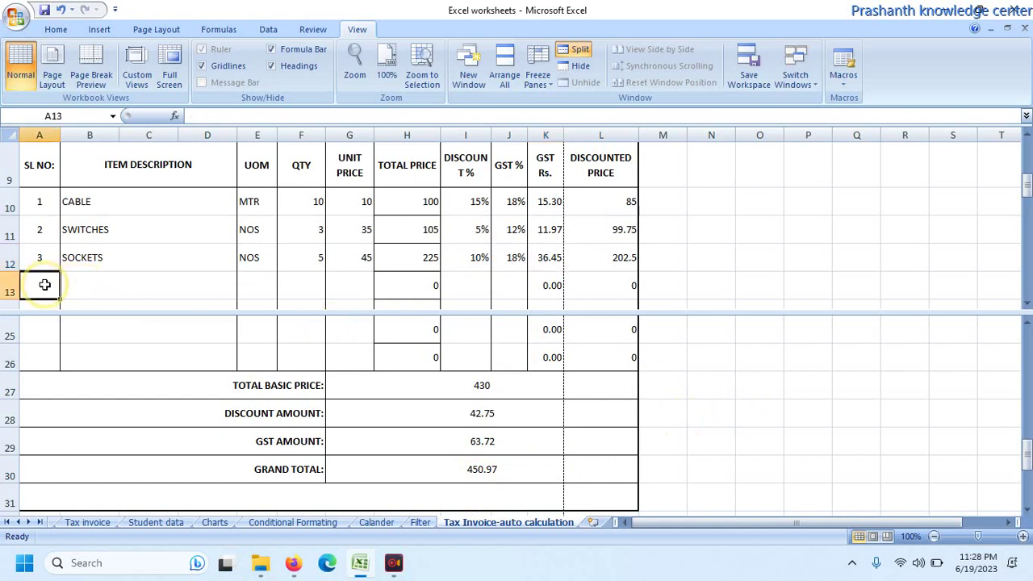
key(Tab)
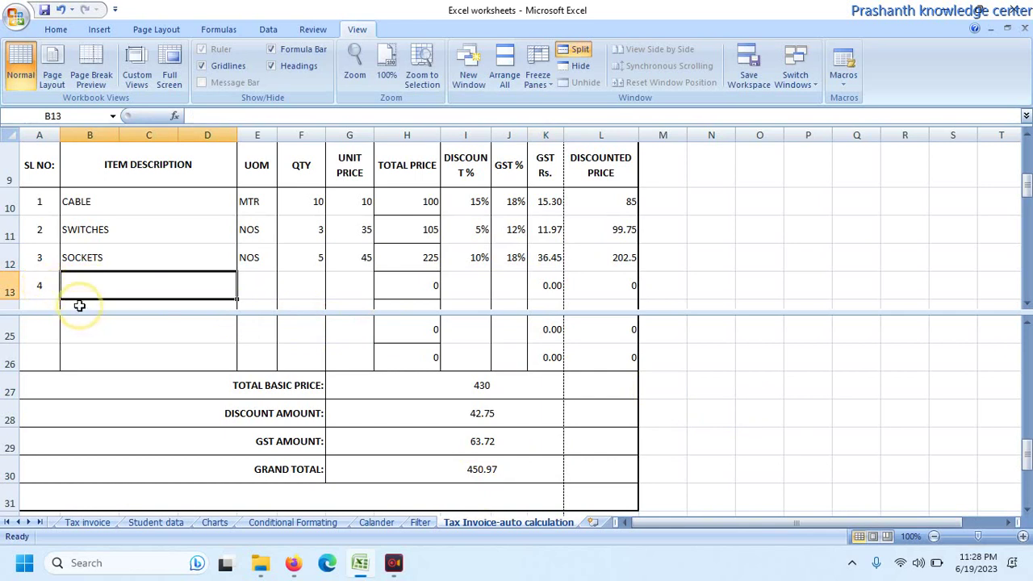
text(S)
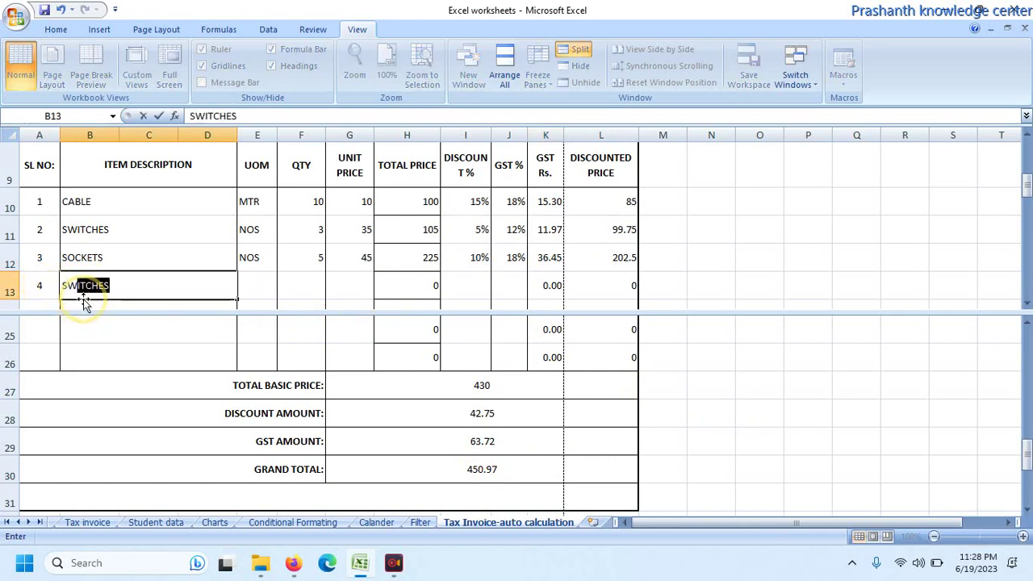
text(WITCH BOARD)
key(Tab)
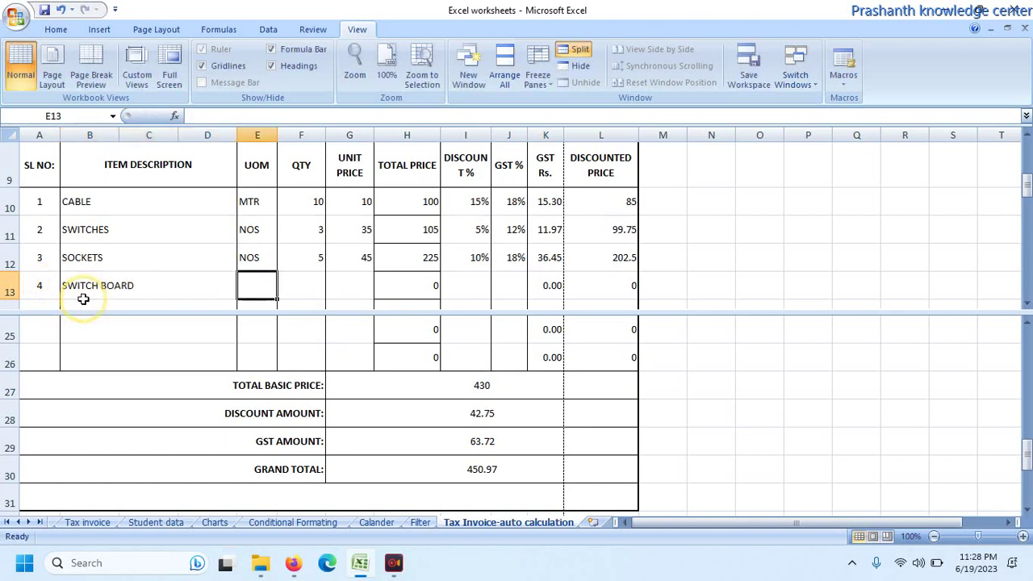
text(NOS)
key(Tab)
- Set the switch board's quantity to 2 and unit price to 120
text(2)
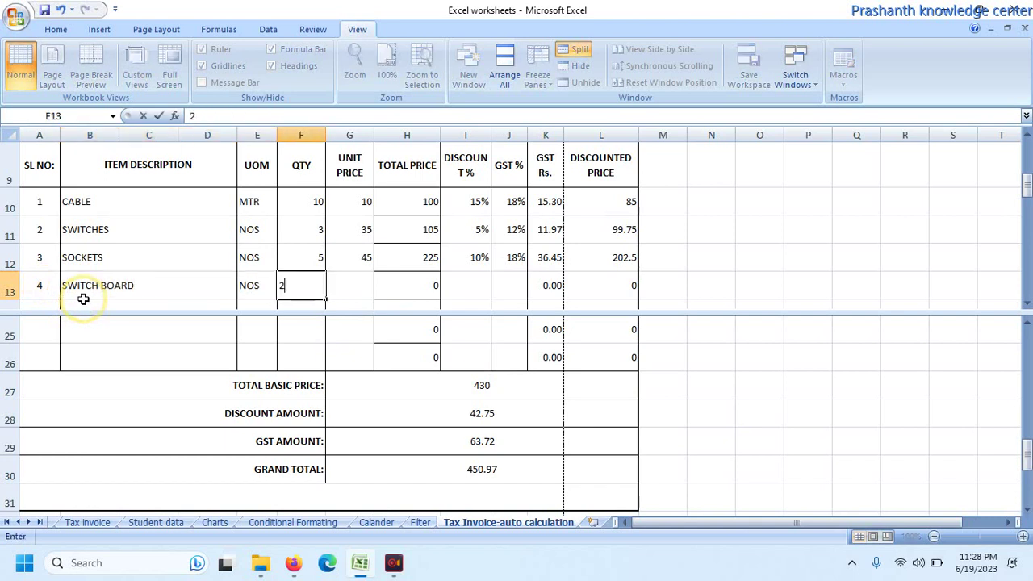
key(Tab)
text(1)
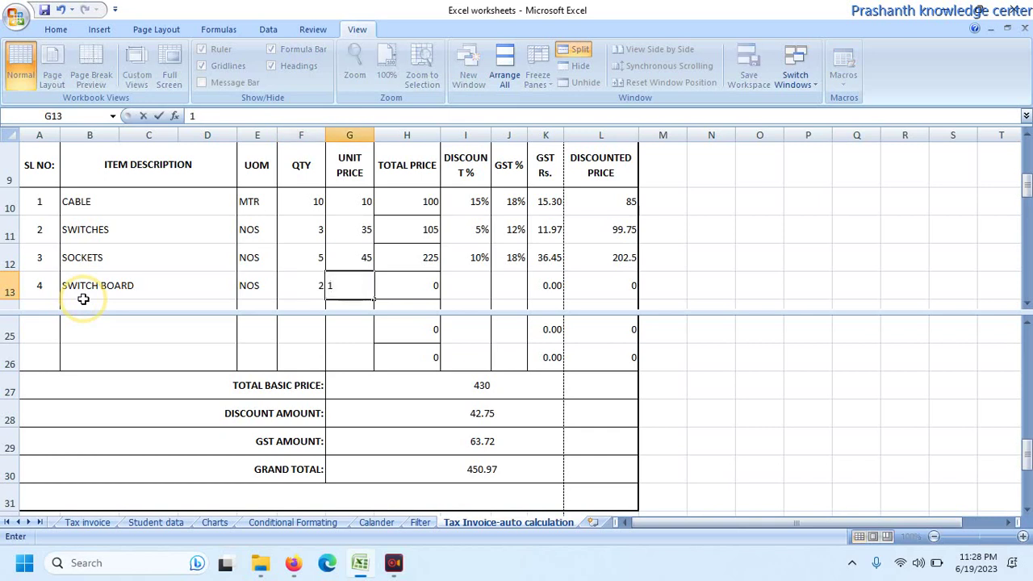
key(Tab)
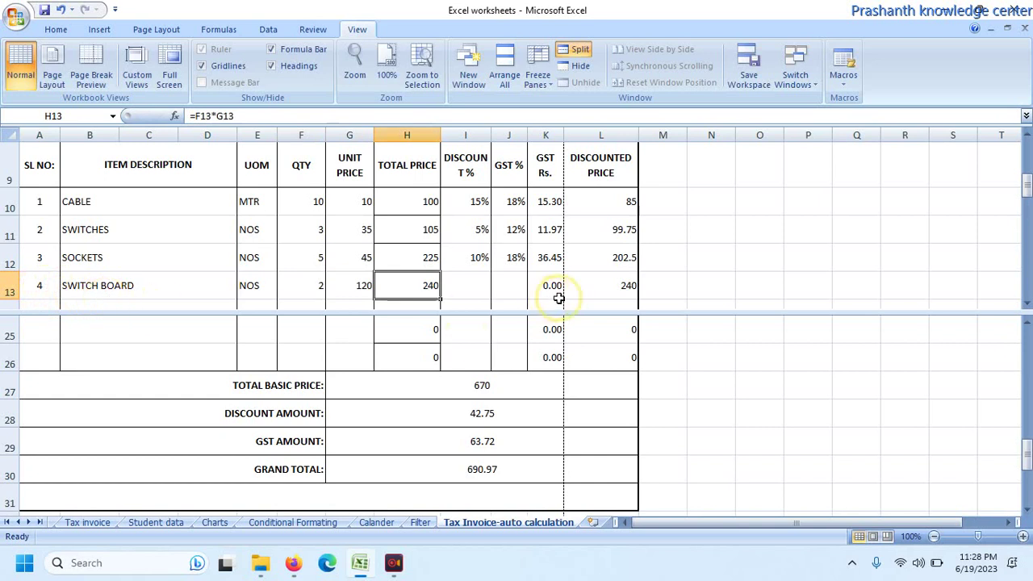
- Set the switch board's discount to 10% and GST to 18%
click(484, 277)
text(10)
key(Tab)
text(1)
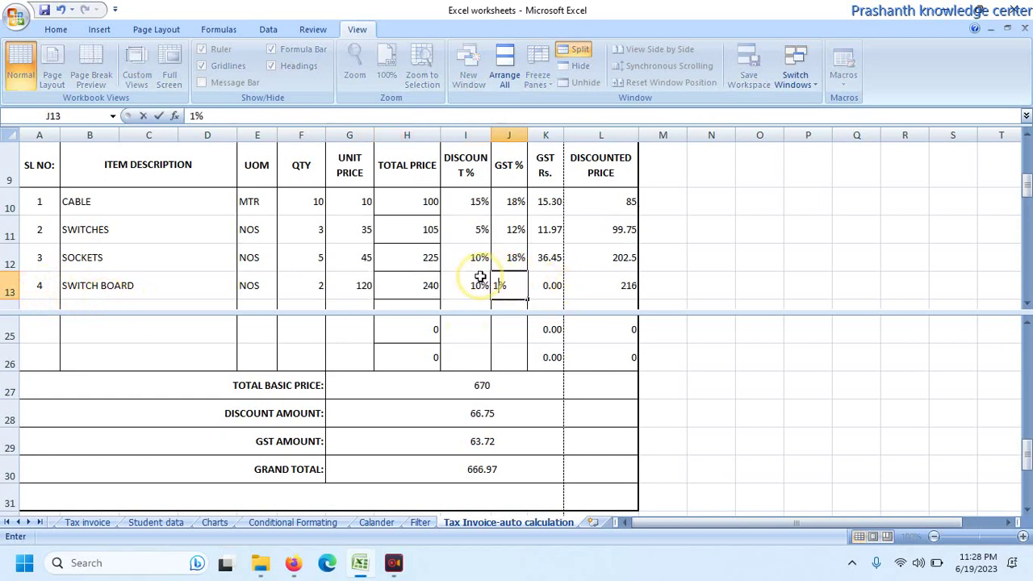
text(8)
key(Tab)
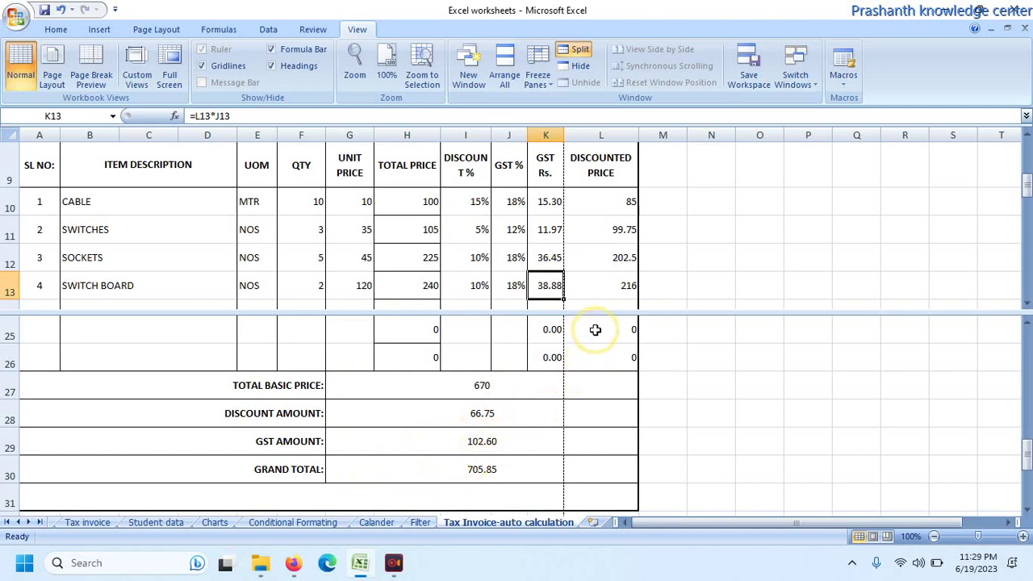
- Select the grand total cell to check its formula and remove the worksheet window's split
click(458, 469)
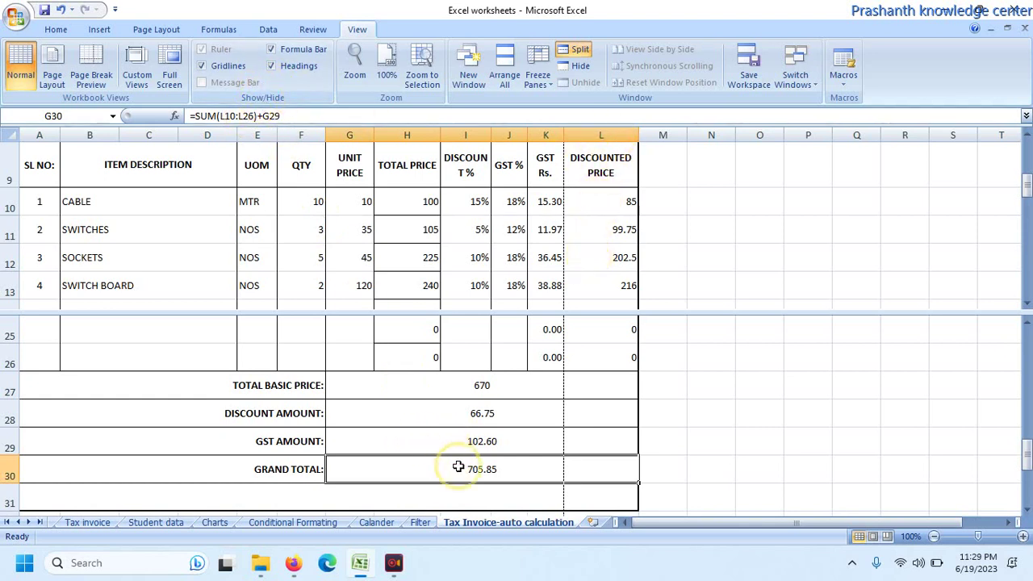
double_click(661, 314)
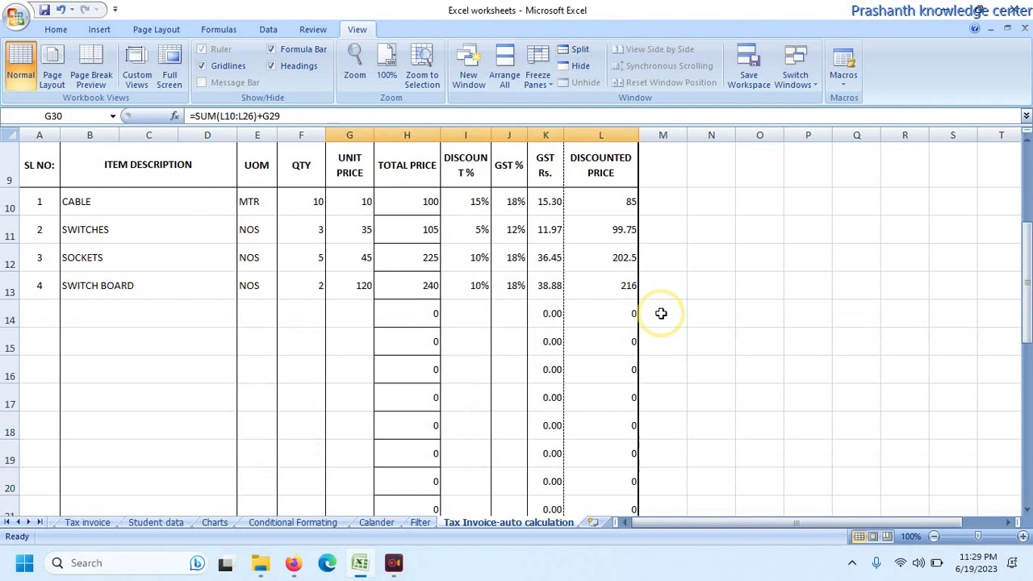
- Look over the whole invoice from the company header down to the totals rows and return to its beginning
click(619, 295)
key(ctrl+Home)
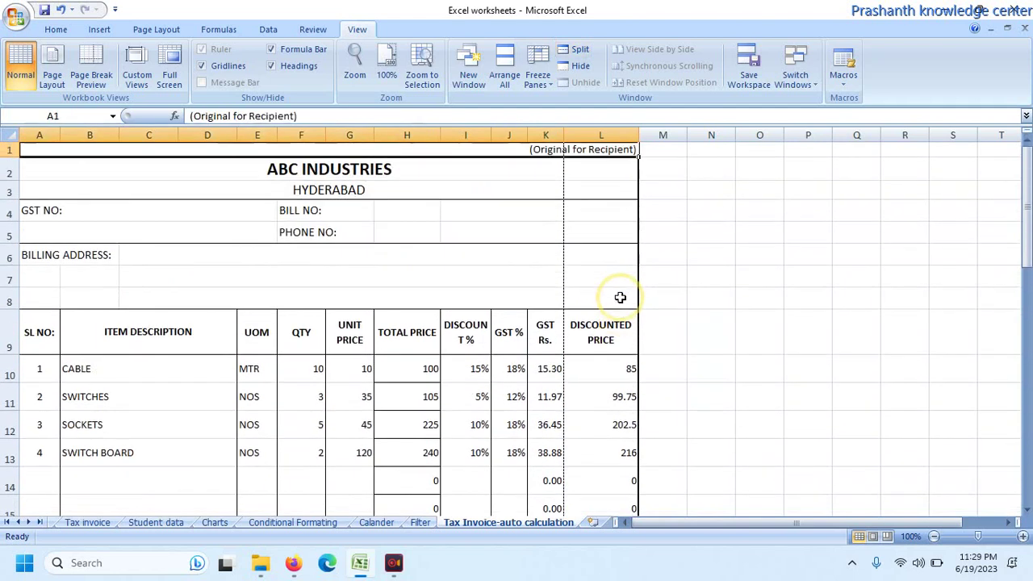
key(Down)
key(Down)
key(Down)
key(Down)
key(Down)
key(Down)
key(Down)
key(Down)
key(Down)
key(Down)
key(Down)
key(Down)
key(Down)
key(Down)
key(Down)
key(Down)
key(Down)
key(Down)
key(Down)
key(Down)
key(Down)
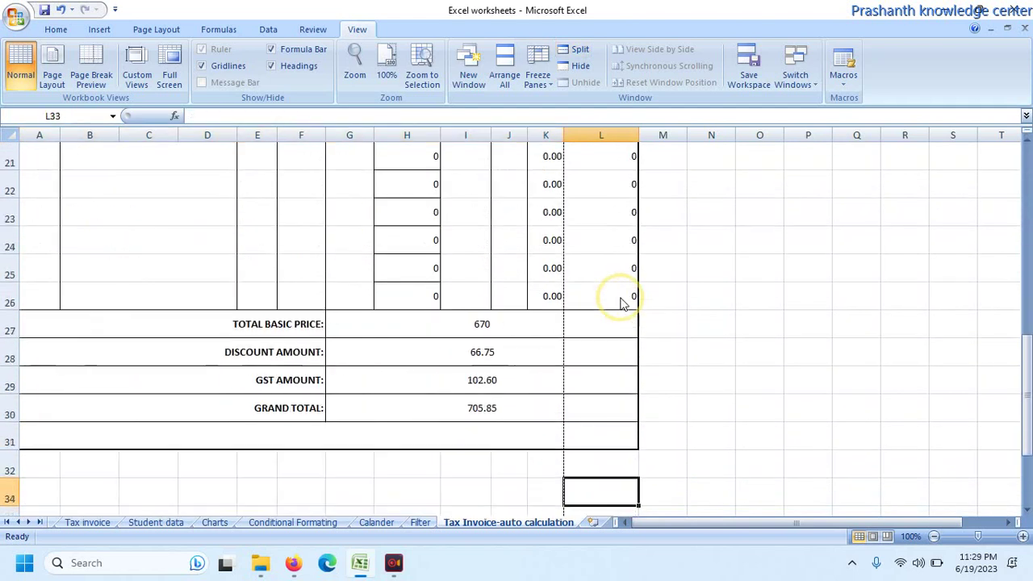
key(Up)
key(Up)
key(Up)
key(Up)
key(Up)
key(Up)
key(Up)
key(Up)
key(Up)
key(Up)
key(Up)
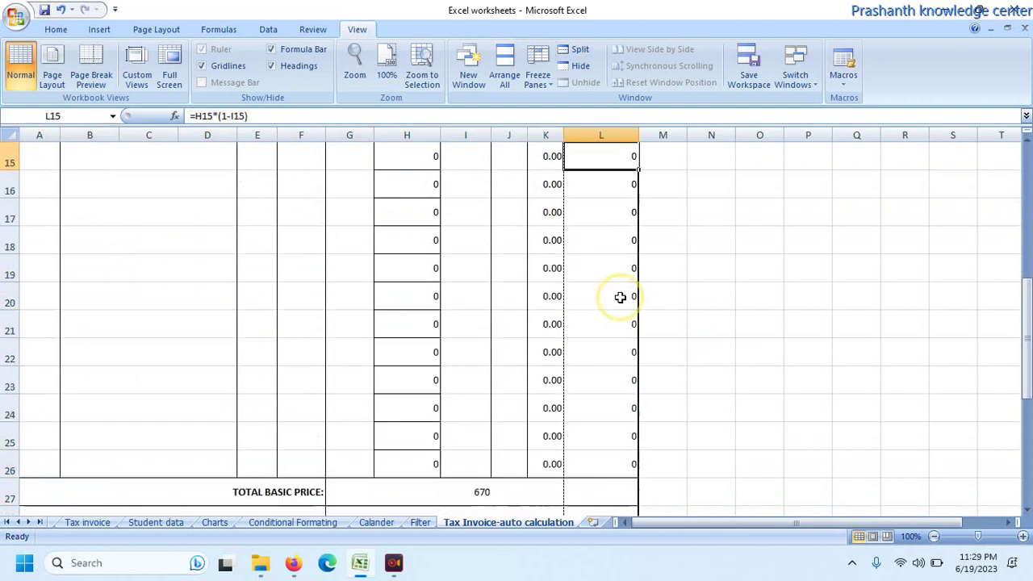
key(ctrl+Home)
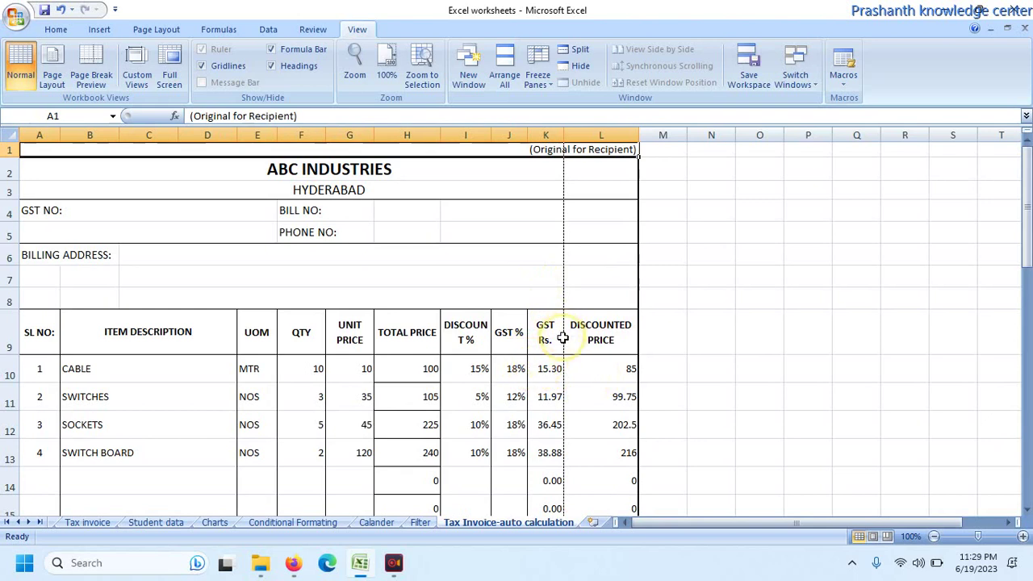
- Hide column K, which holds the GST Rs. amounts
click(552, 134)
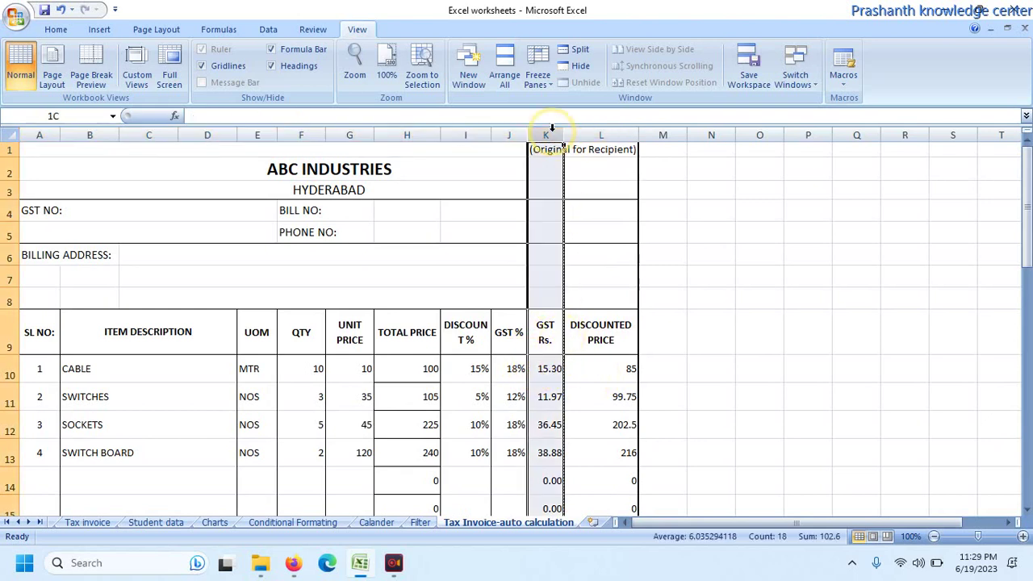
right_click(551, 129)
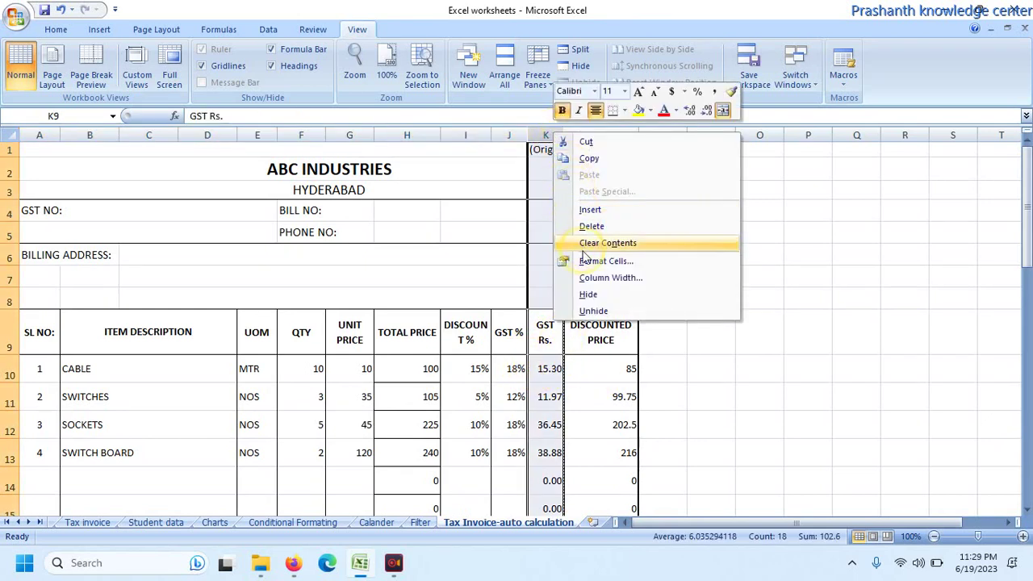
click(587, 295)
click(581, 295)
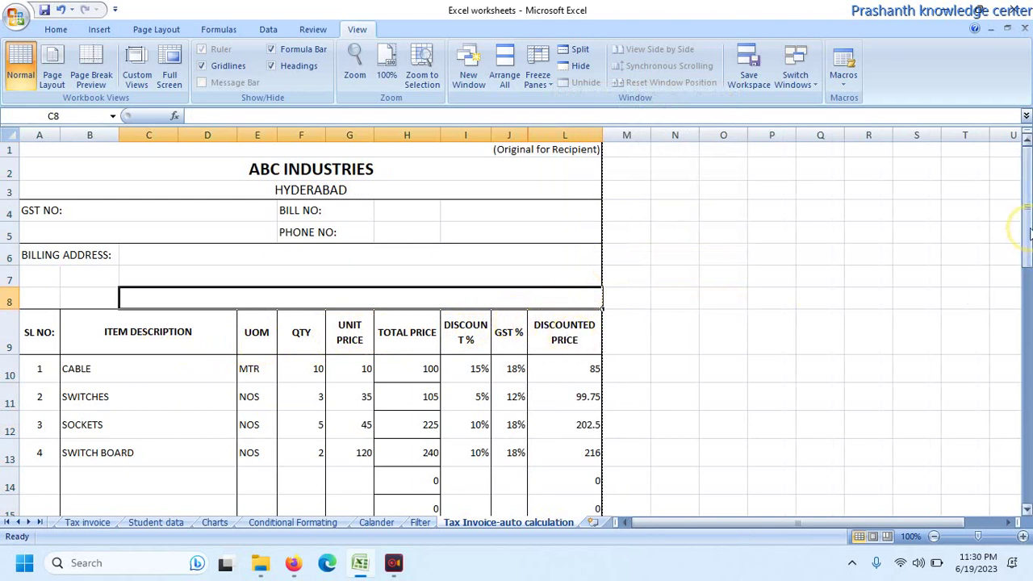
- Check the discount, GST and grand total rows with the GST Rs. column hidden, and return to cell A1
drag(1026, 226, 1026, 379)
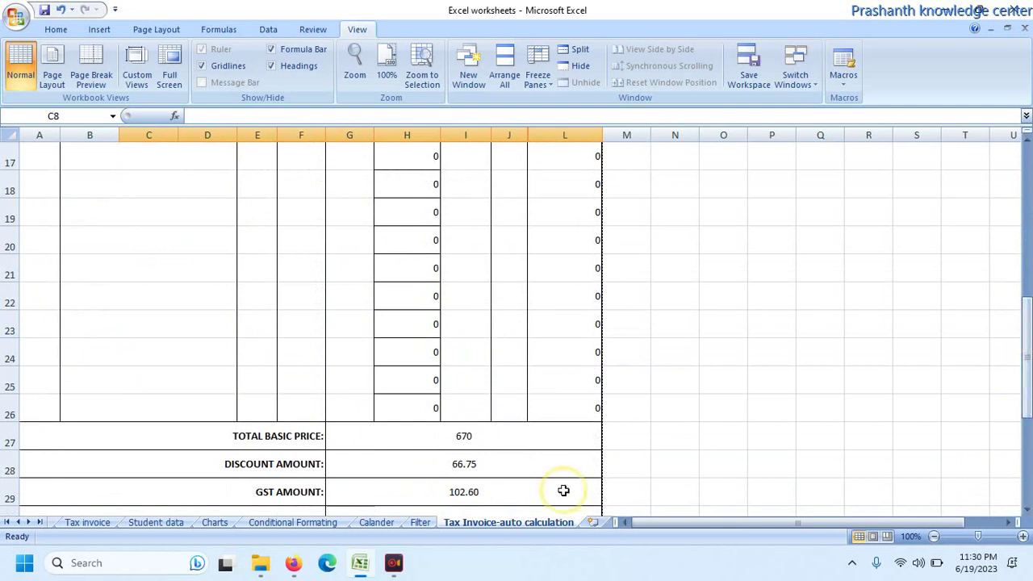
click(479, 465)
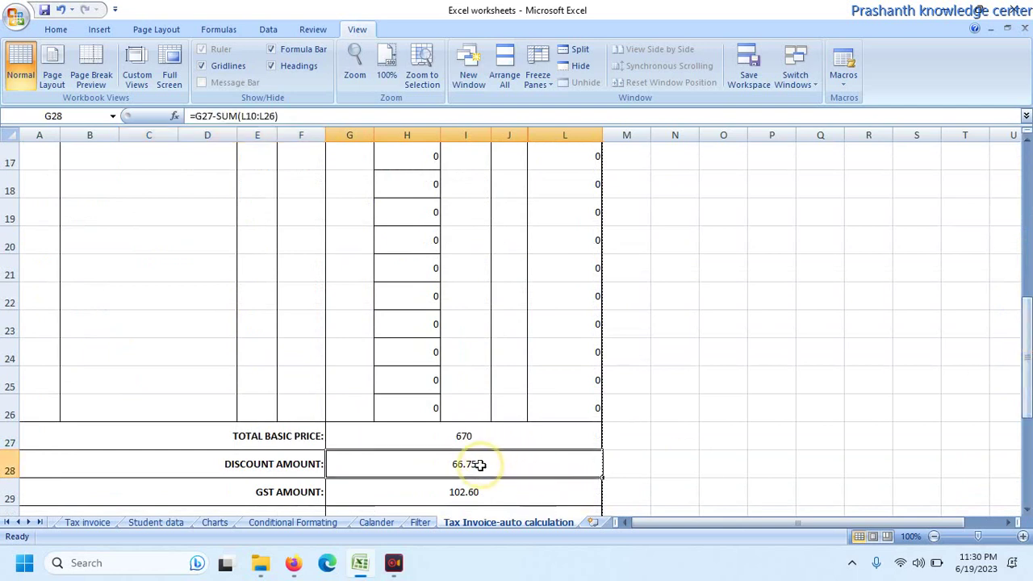
click(482, 492)
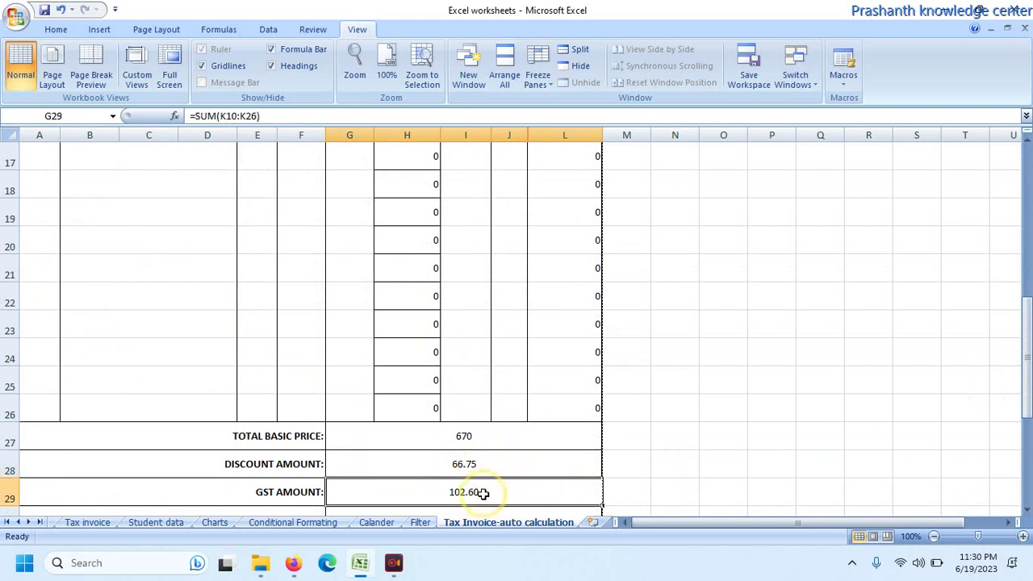
key(Down)
key(Up)
key(Up)
key(Up)
key(Up)
key(Up)
key(Up)
key(Up)
key(Up)
key(Up)
key(Up)
key(Up)
key(Up)
key(Up)
key(Up)
key(Up)
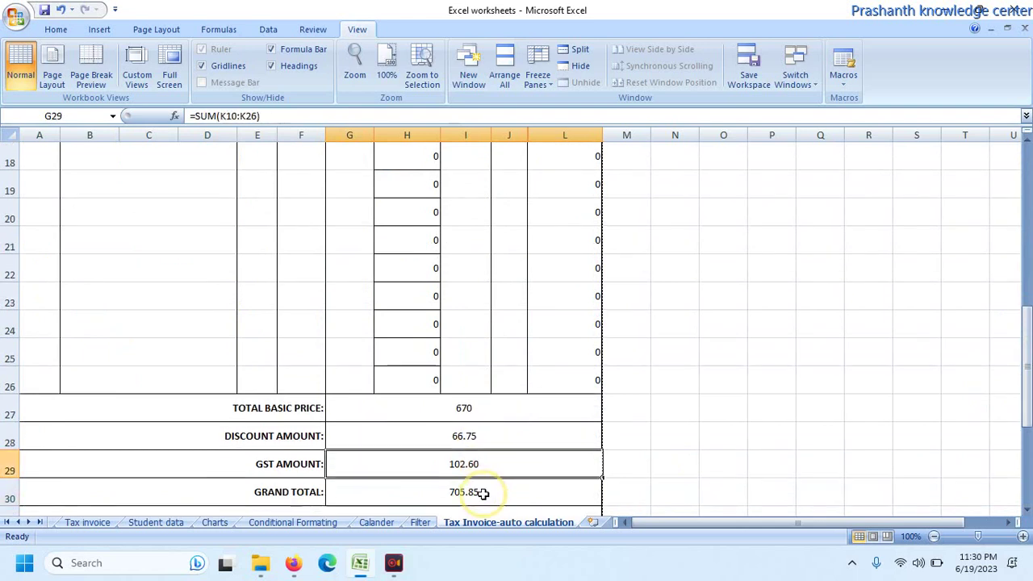
key(ctrl+Home)
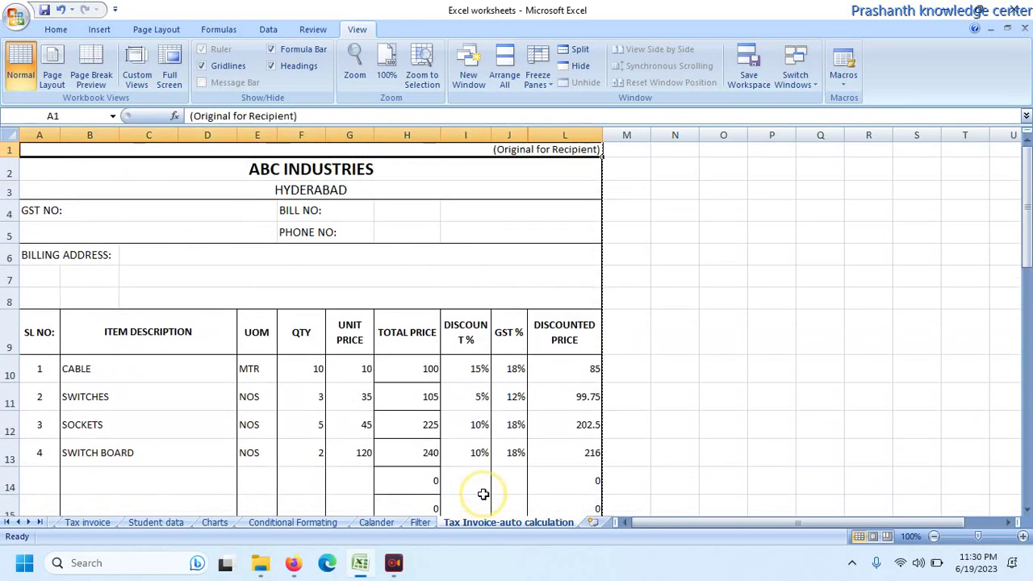
- Open the invoice's print preview and examine the page from the header to the totals
key(ctrl+p)
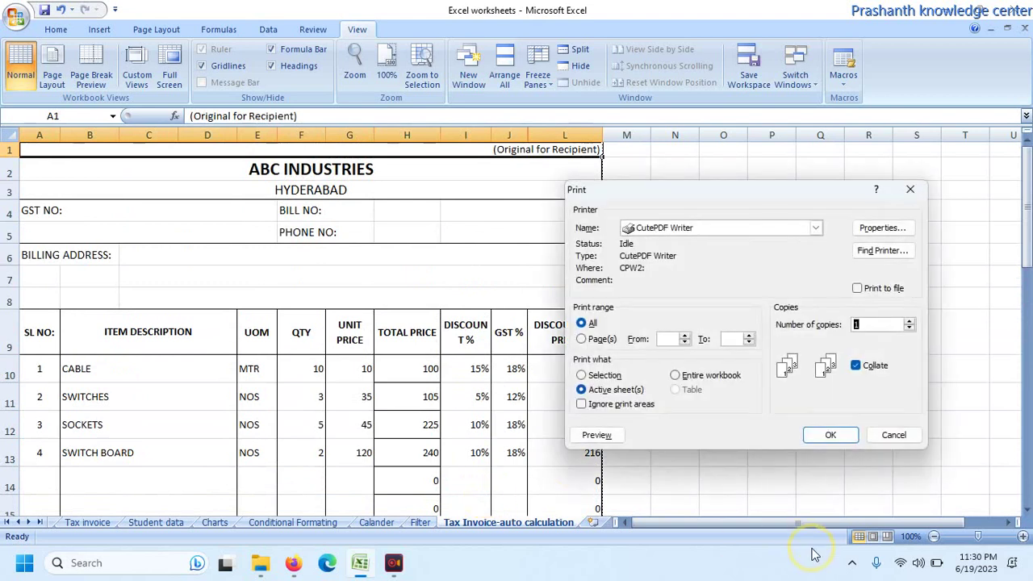
click(599, 435)
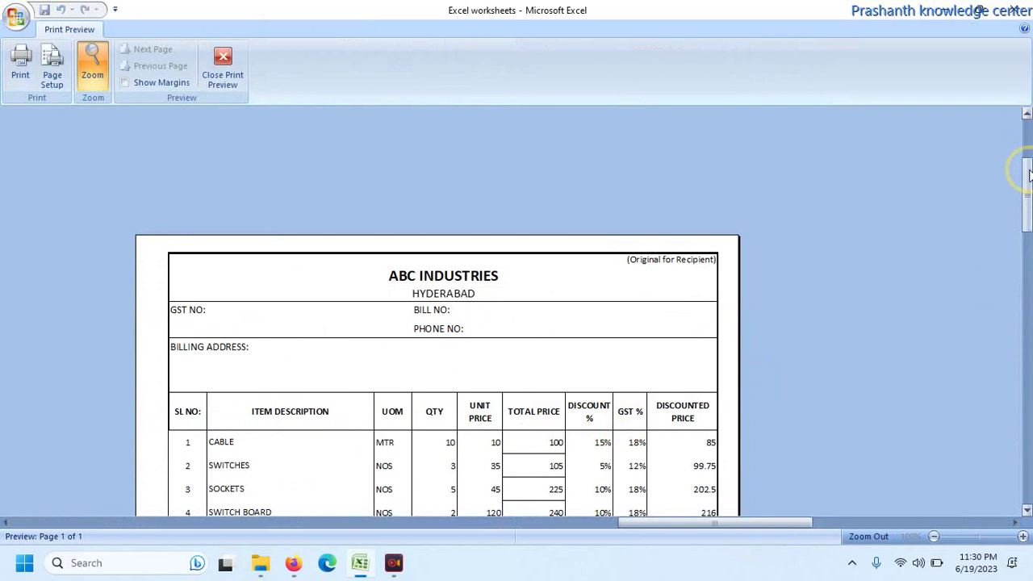
drag(1028, 175, 1019, 306)
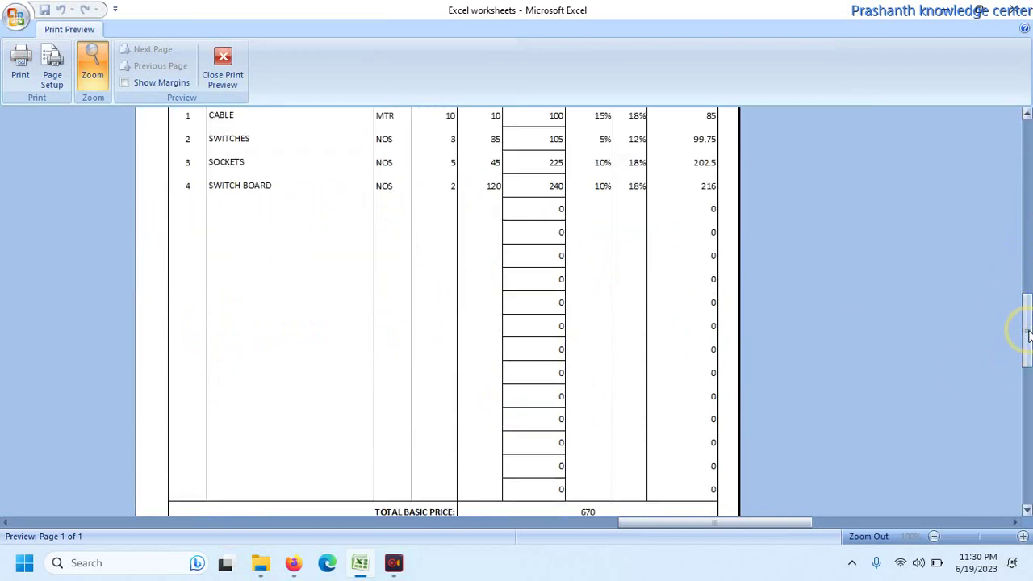
drag(1027, 329, 1027, 371)
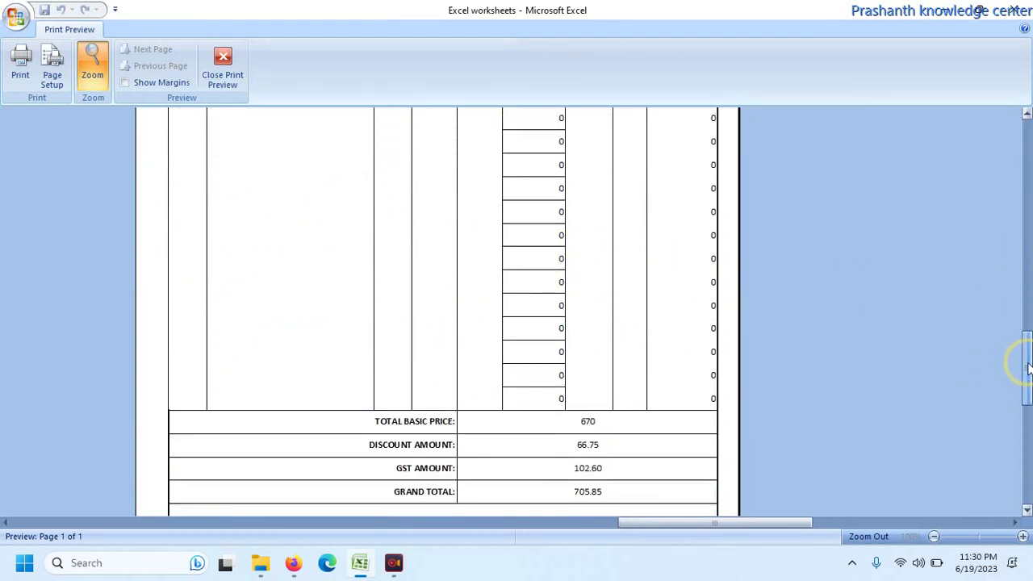
drag(1027, 358, 1026, 299)
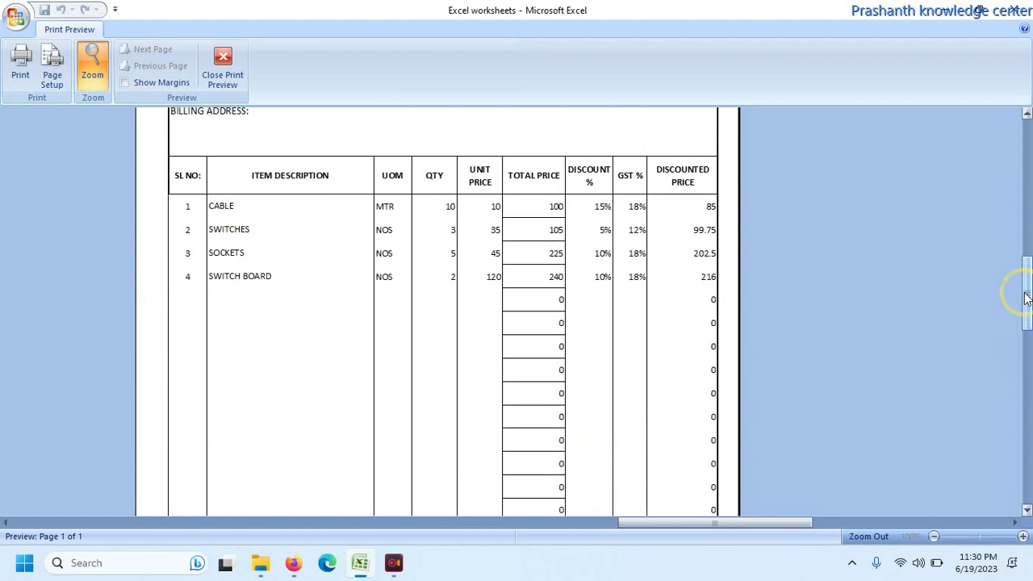